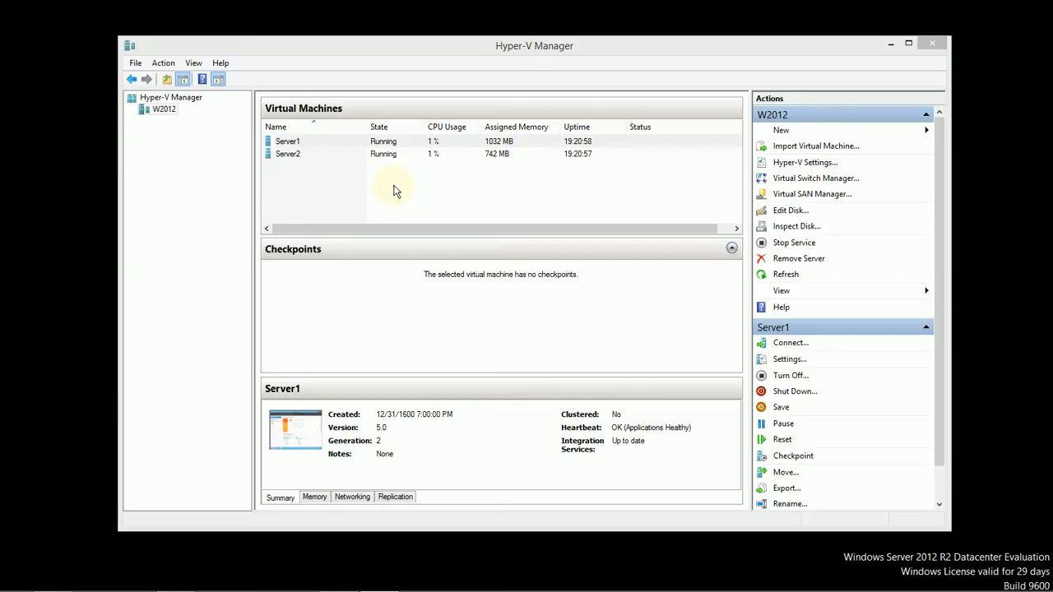
# Step: Create a blank 127 GB dynamically expanding VHDX virtual hard disk named Disk1 in the default location
pyautogui.click(790, 132)
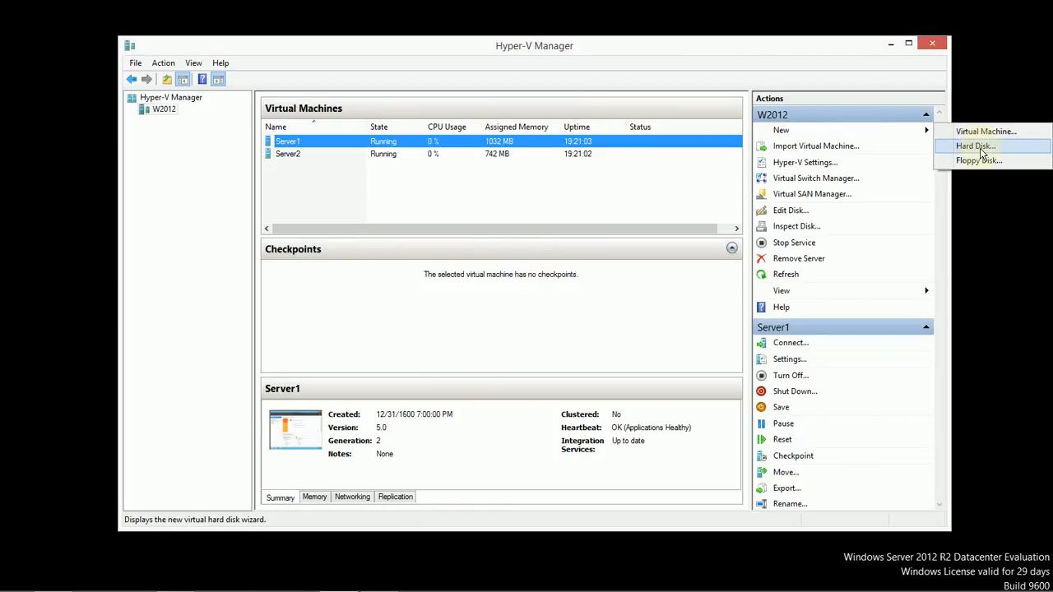
pyautogui.click(975, 147)
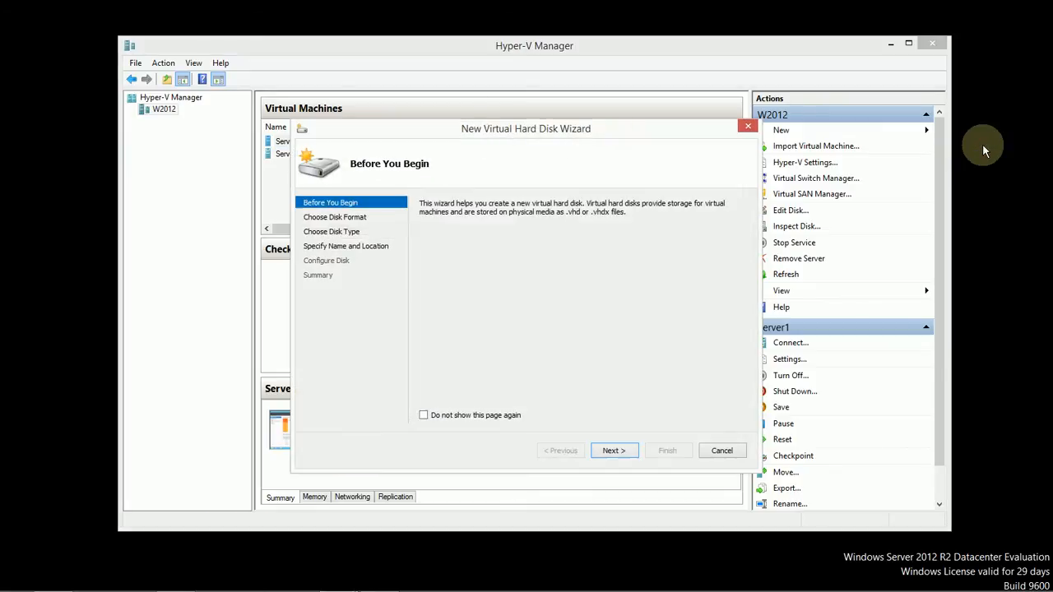
pyautogui.click(624, 453)
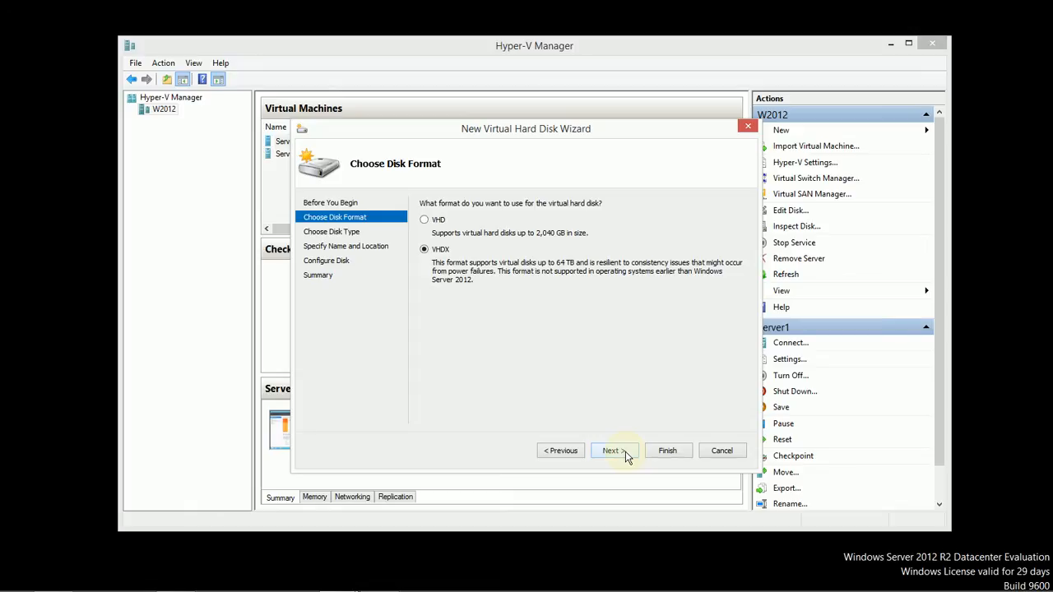
pyautogui.click(623, 453)
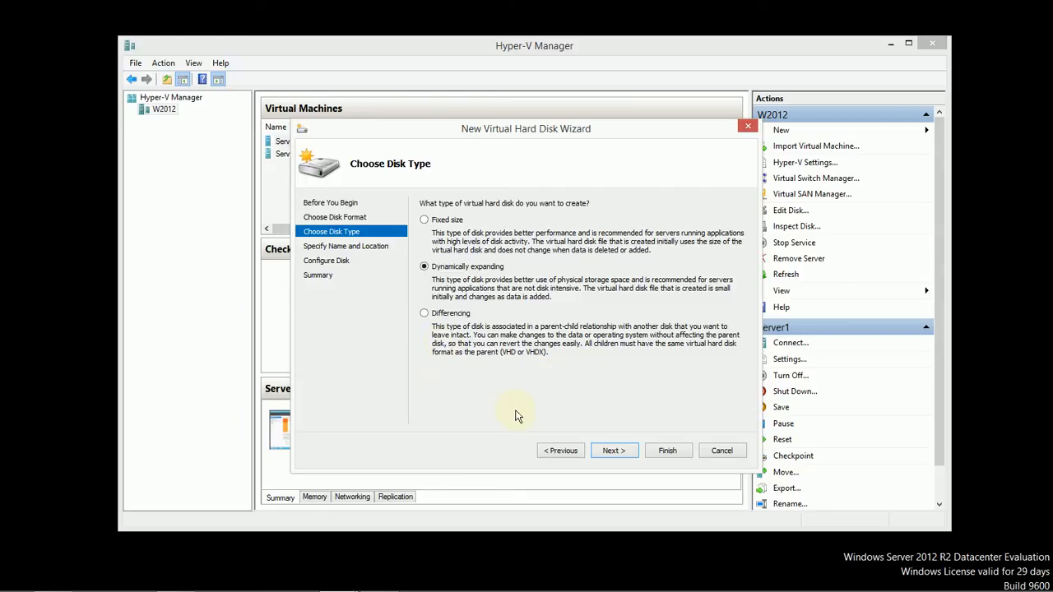
pyautogui.click(613, 451)
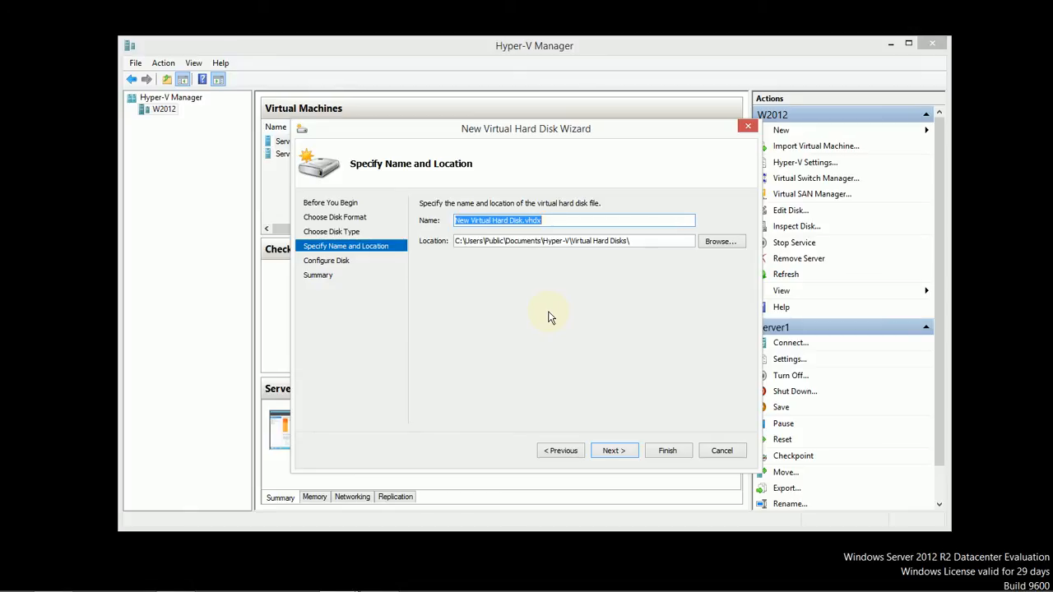
pyautogui.write('Disk1')
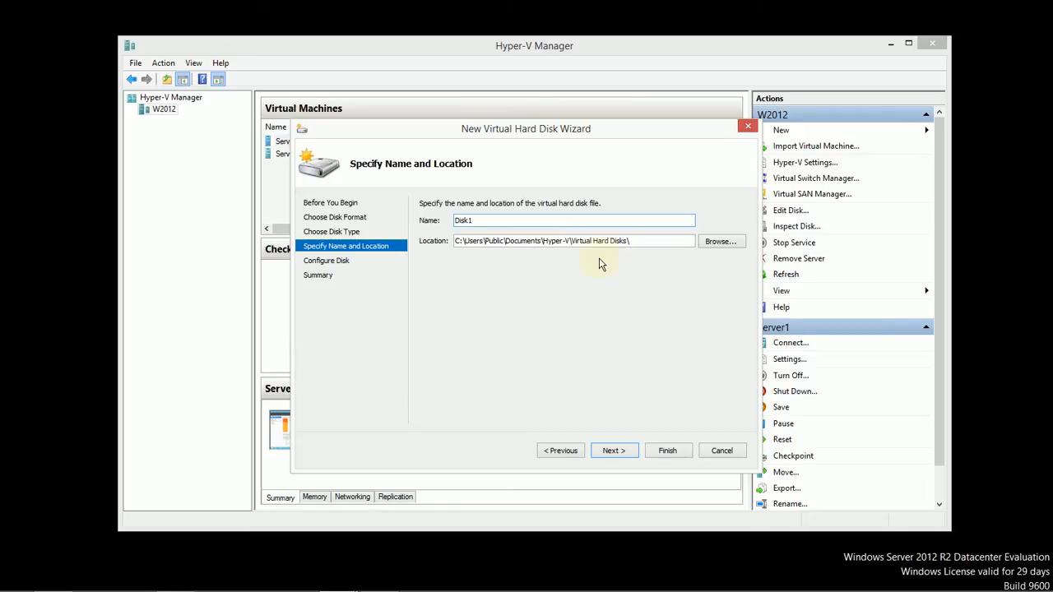
pyautogui.click(627, 456)
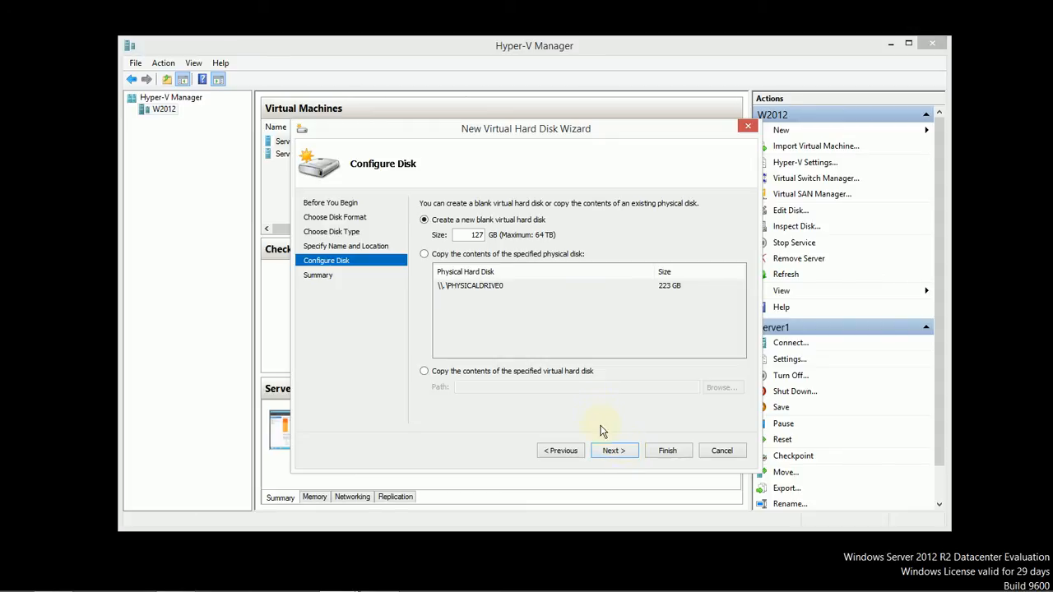
pyautogui.click(627, 456)
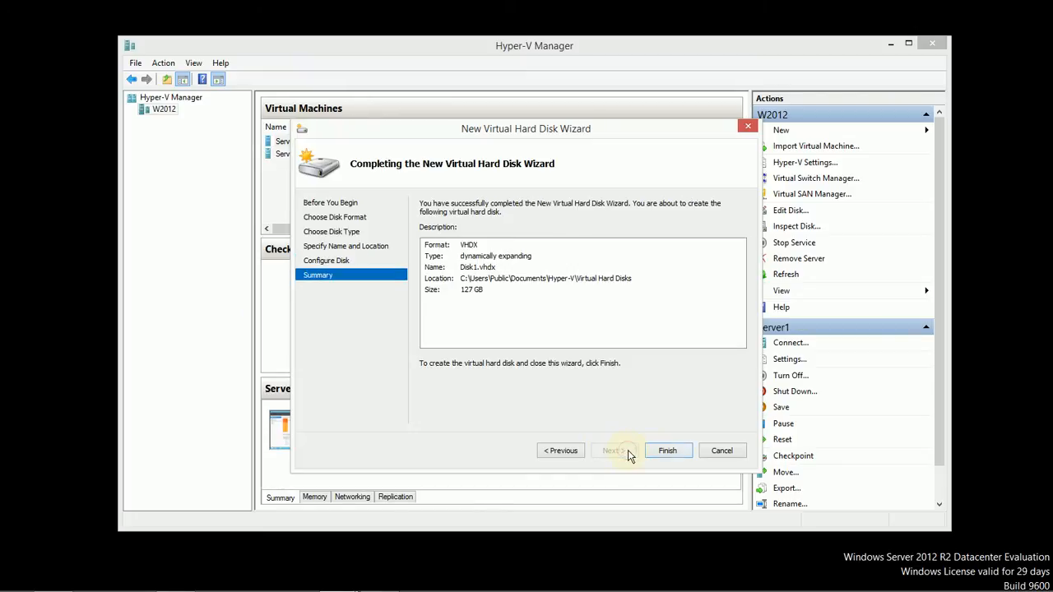
pyautogui.click(656, 451)
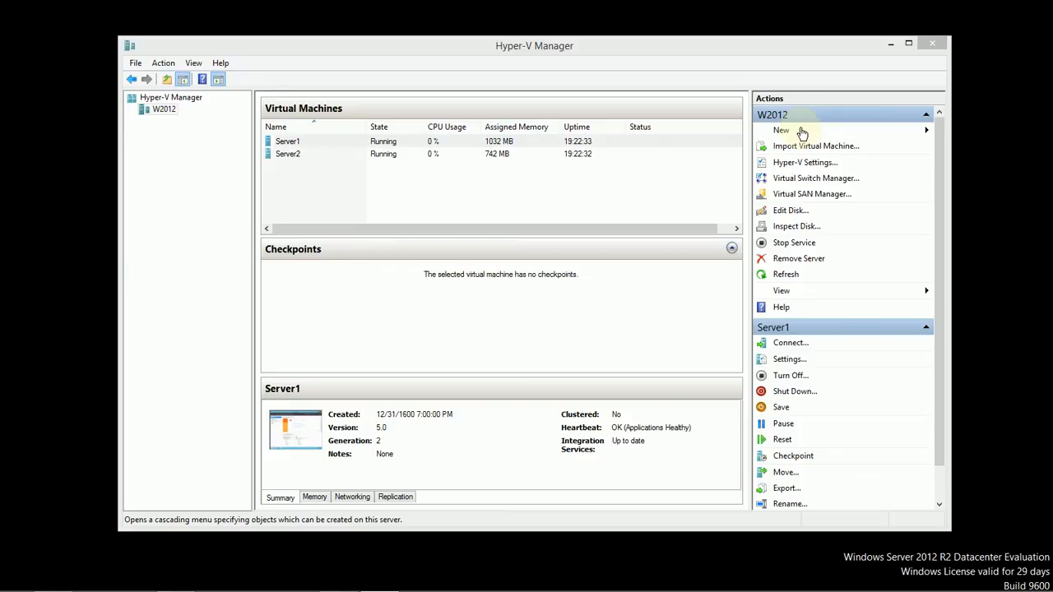
# Step: Create a second dynamically expanding VHDX virtual hard disk named Disk2, keeping the 127 GB size and default location
pyautogui.click(785, 132)
pyautogui.click(974, 146)
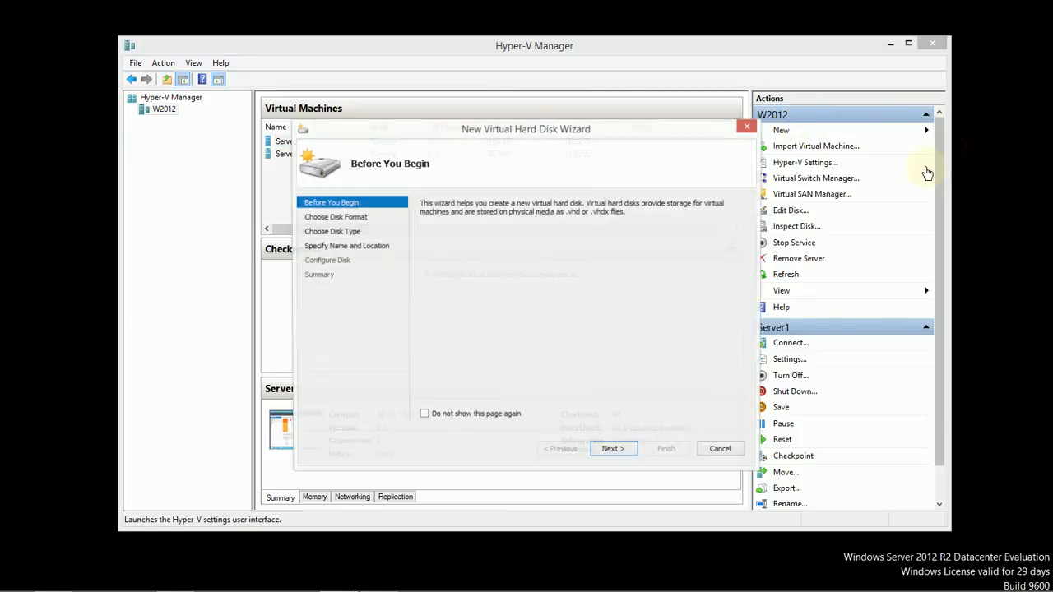
pyautogui.click(629, 450)
pyautogui.click(630, 452)
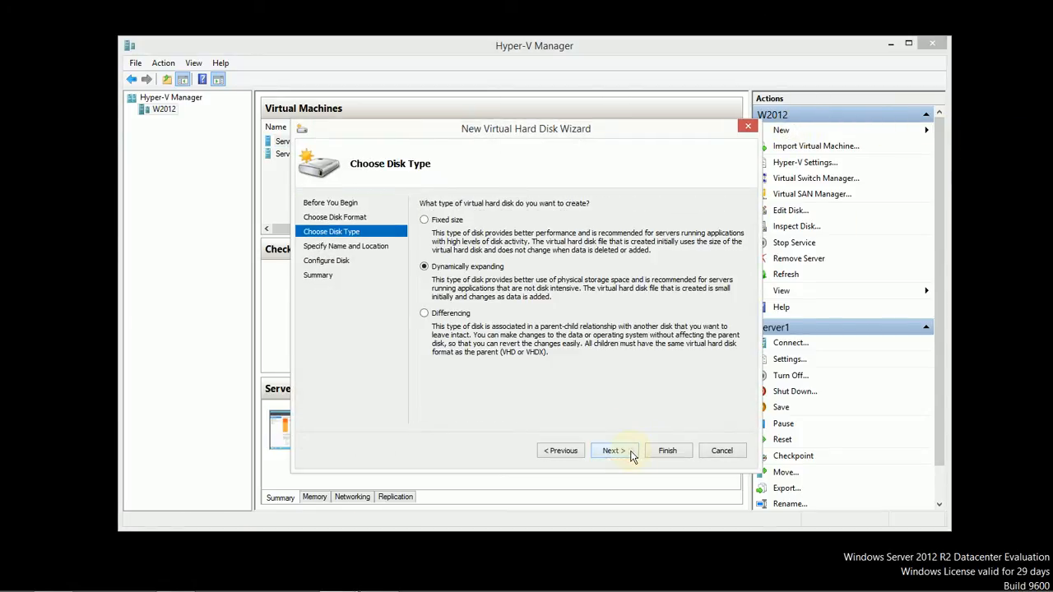
pyautogui.click(631, 453)
pyautogui.write('Disk2')
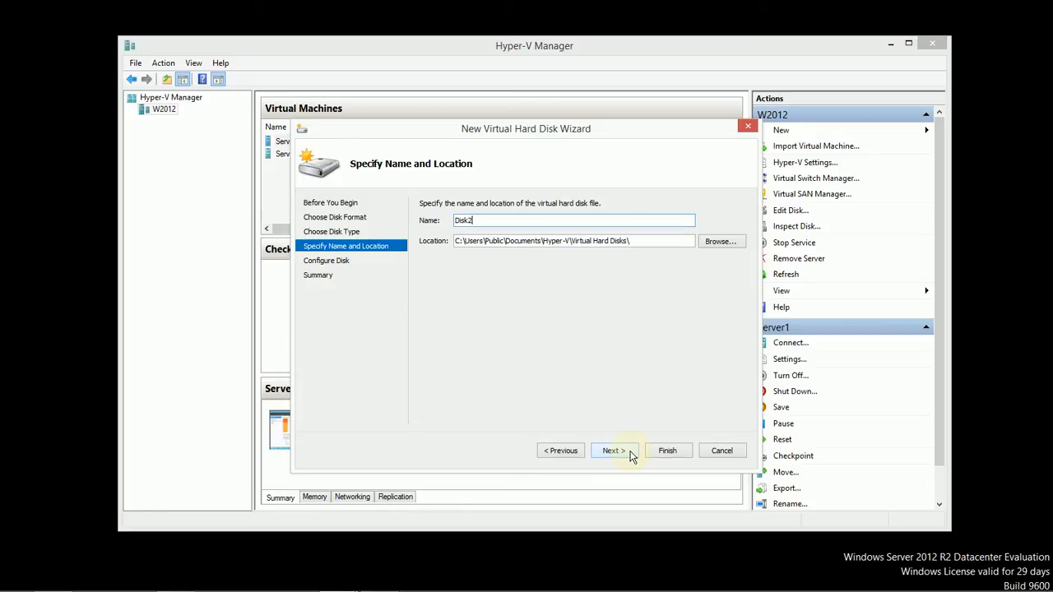
pyautogui.click(629, 453)
pyautogui.click(630, 453)
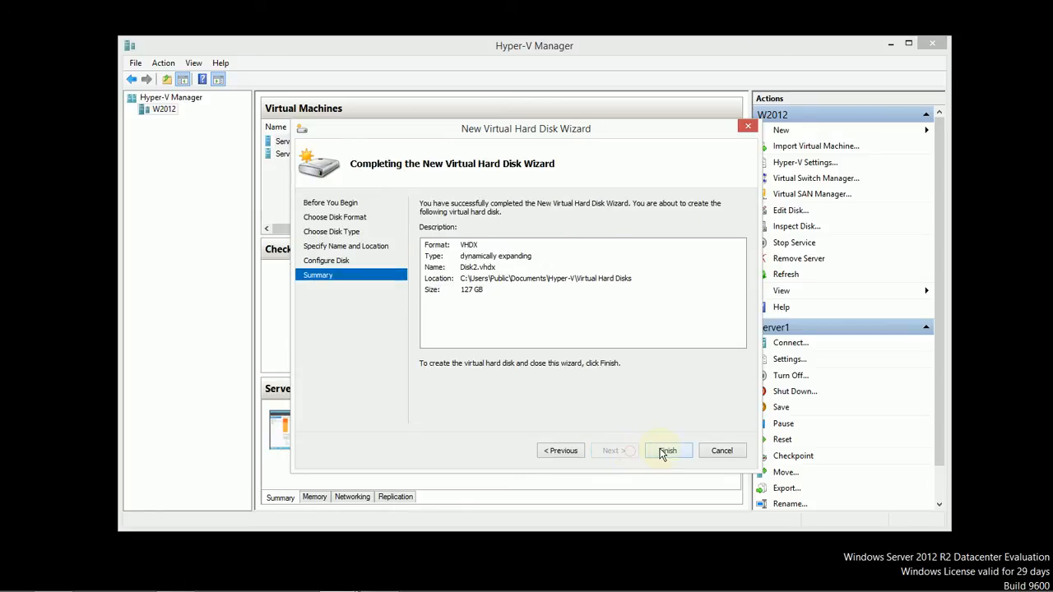
pyautogui.click(666, 450)
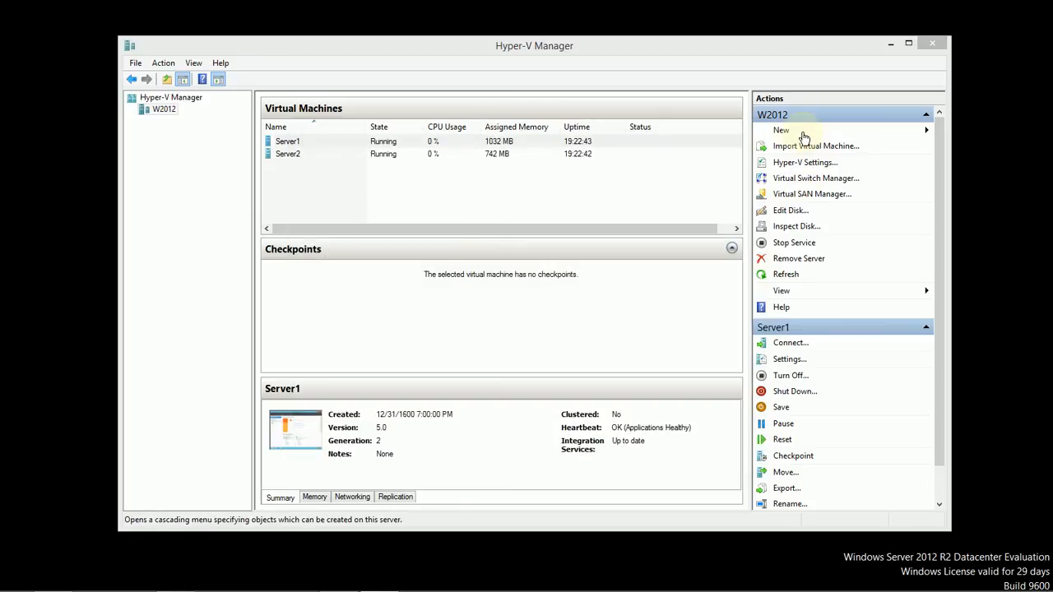
# Step: Create a third dynamically expanding virtual hard disk named Disk3, keeping the default format, location and size
pyautogui.click(791, 132)
pyautogui.click(902, 146)
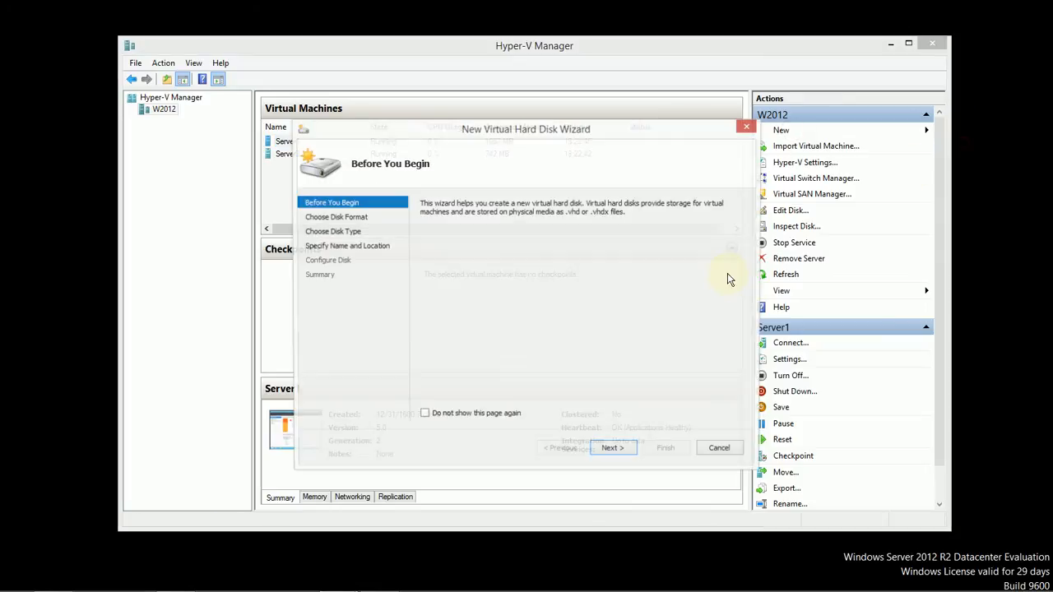
pyautogui.click(612, 450)
pyautogui.click(614, 452)
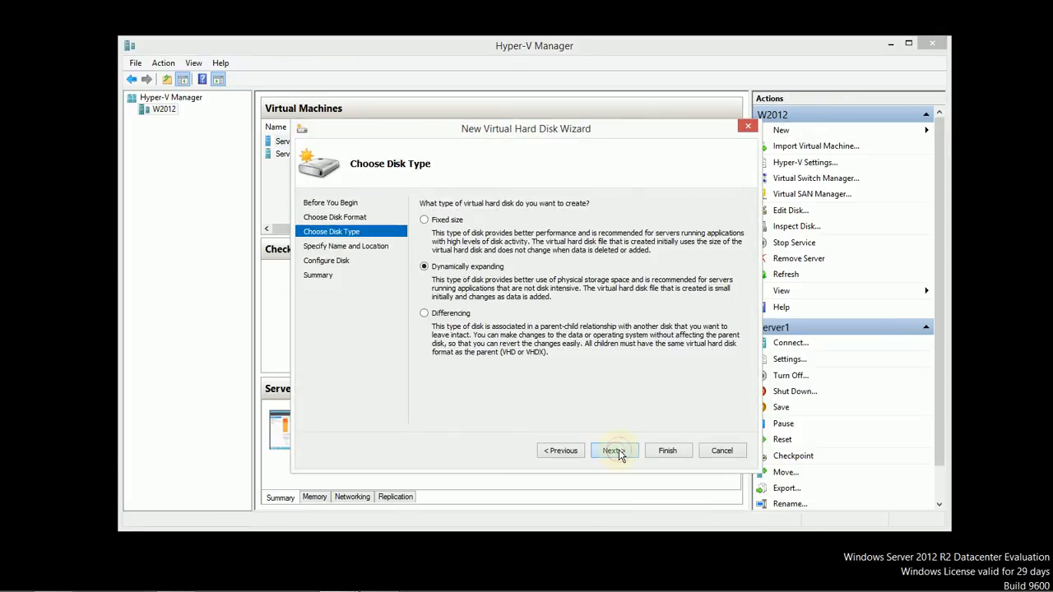
pyautogui.click(615, 452)
pyautogui.write('Disk2')
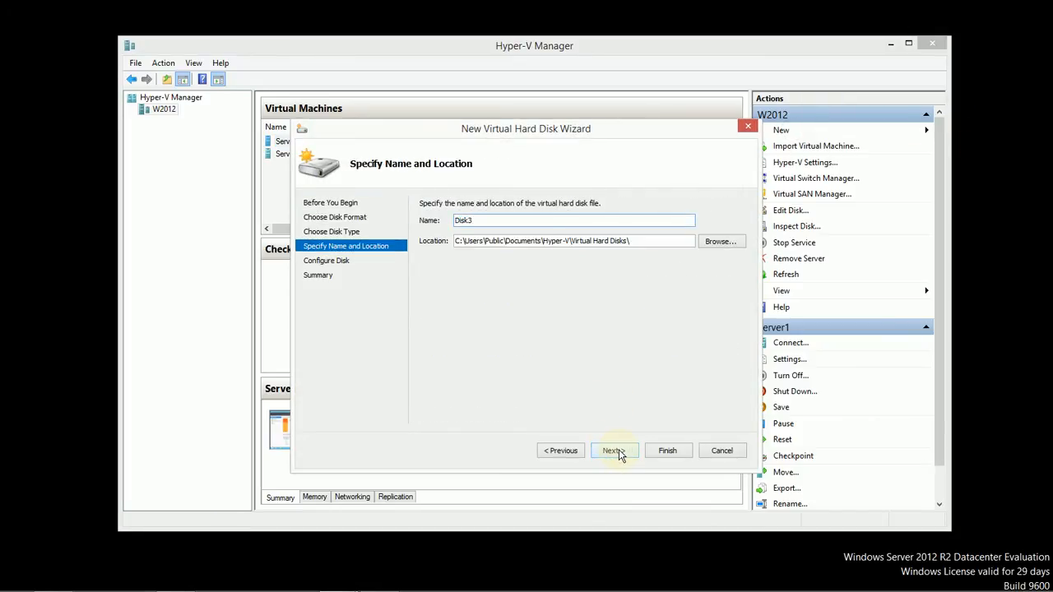
pyautogui.click(621, 454)
pyautogui.click(622, 454)
pyautogui.click(664, 450)
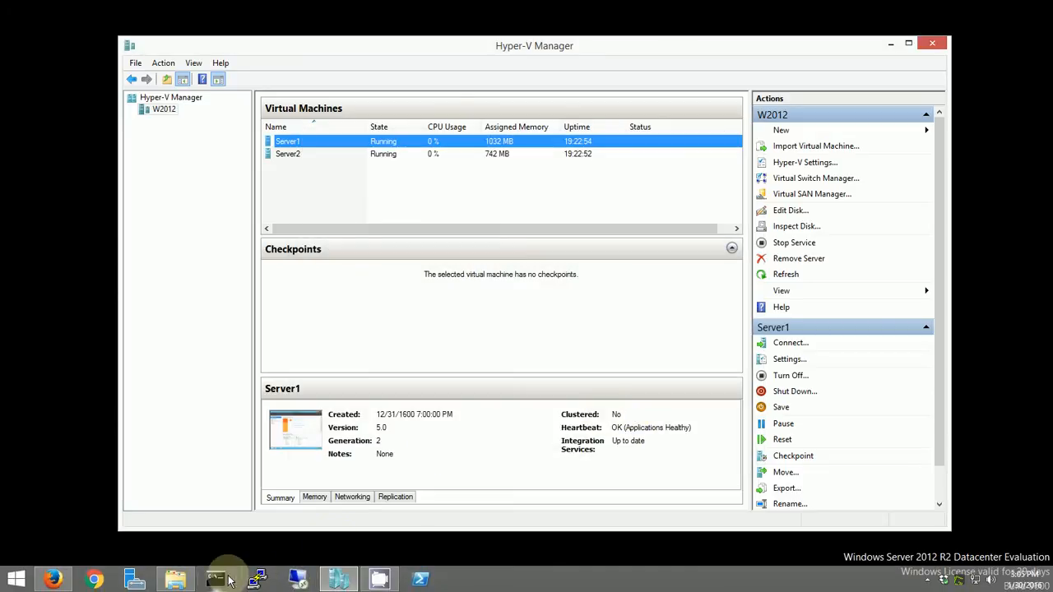
# Step: Switch to File Explorer to examine the Virtual hard disks folder's path and the Disk1, Disk2 and Disk3 files, then return to Hyper-V Manager
pyautogui.click(195, 582)
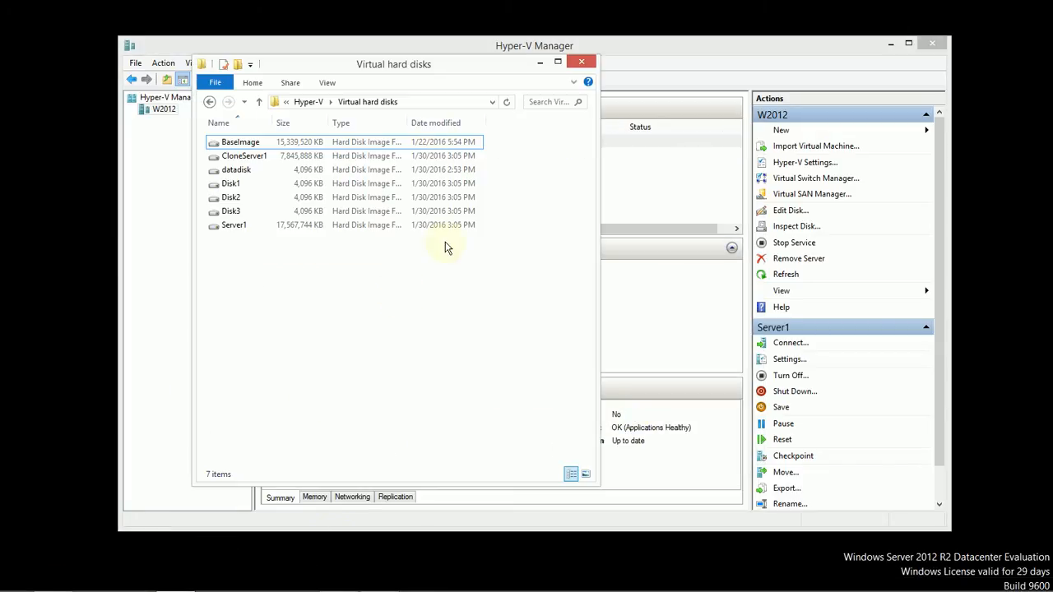
pyautogui.click(449, 101)
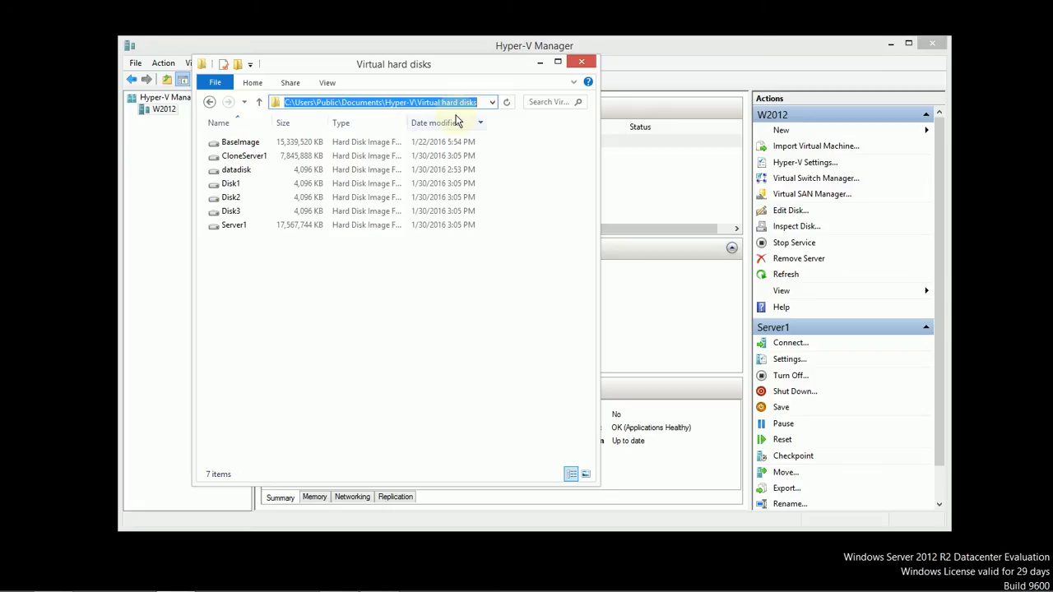
pyautogui.click(422, 329)
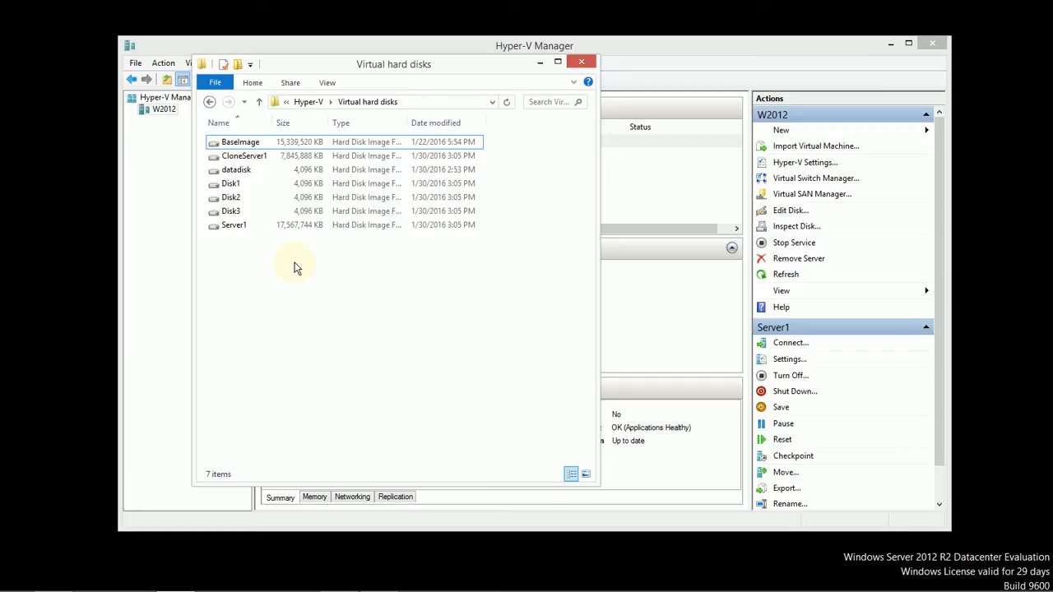
pyautogui.click(239, 186)
pyautogui.click(246, 195)
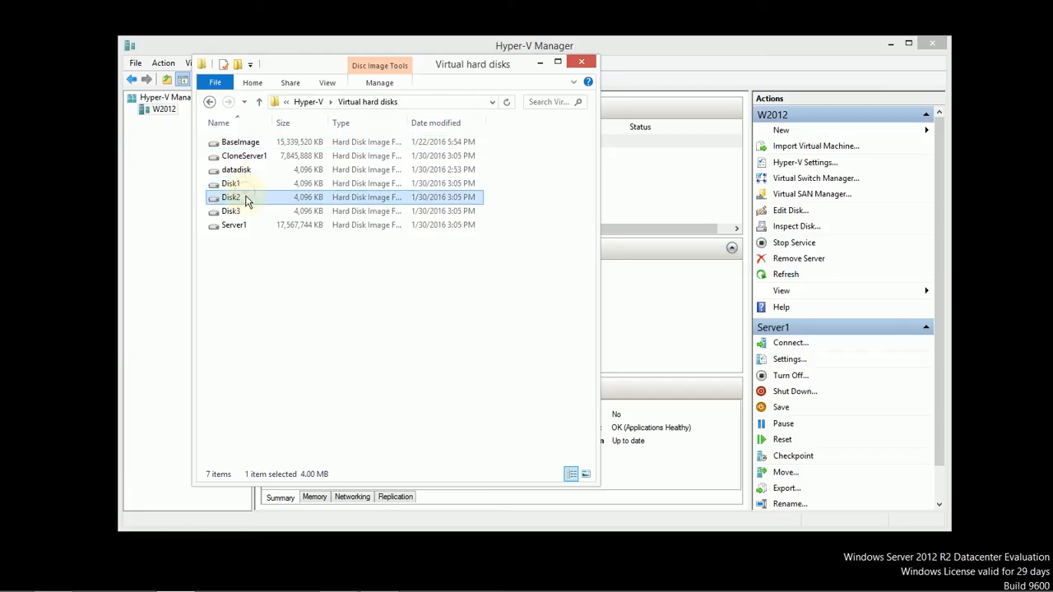
pyautogui.click(247, 216)
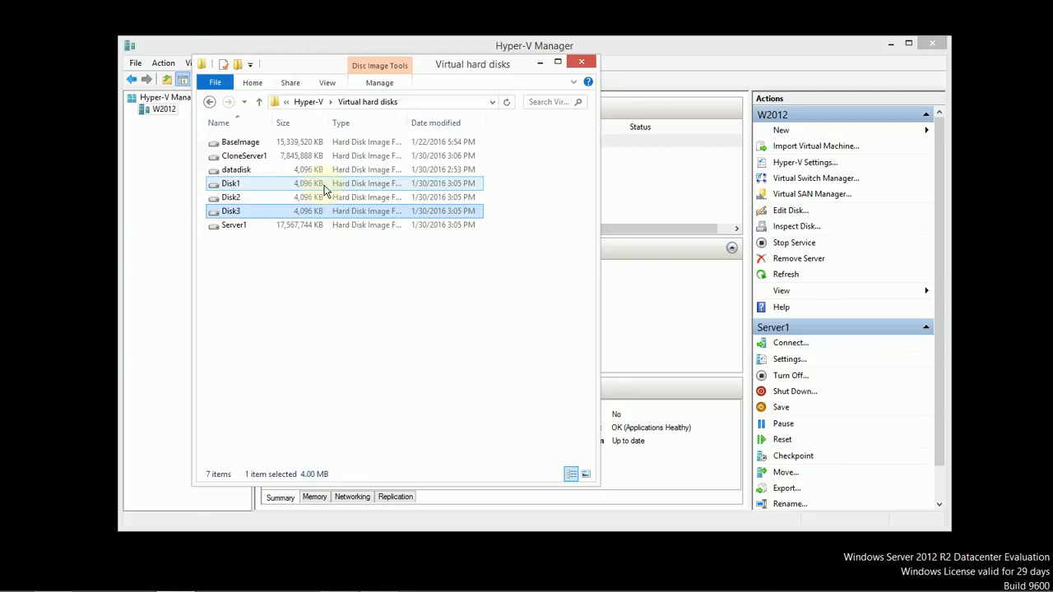
pyautogui.click(256, 189)
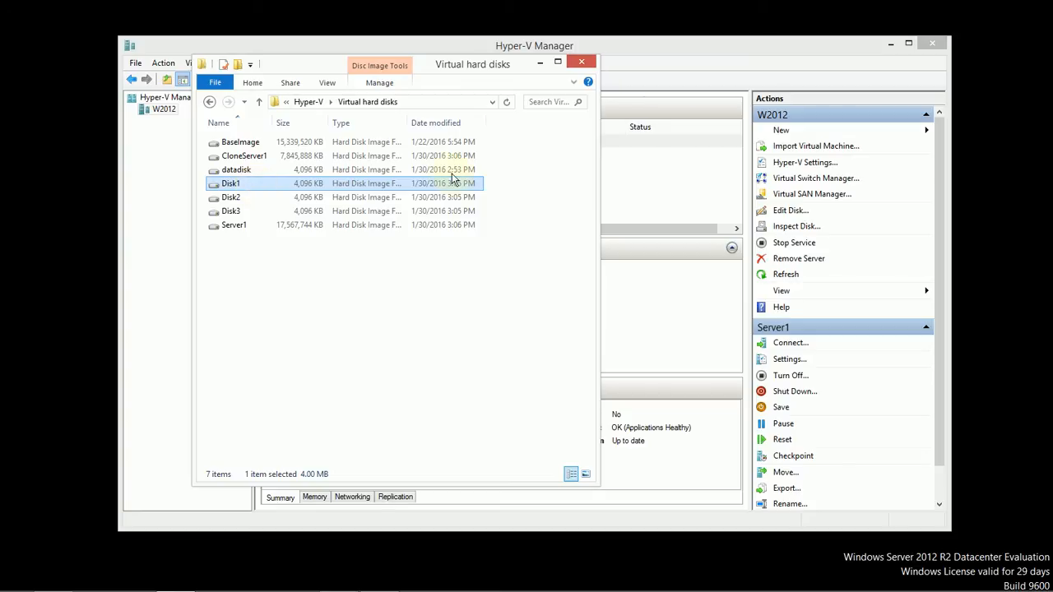
pyautogui.click(703, 49)
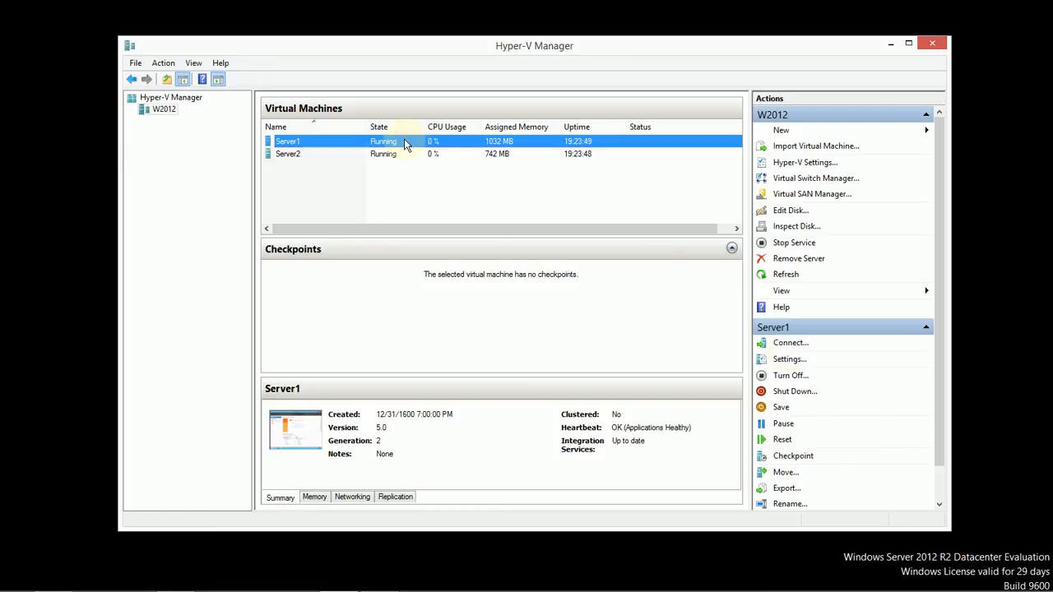
# Step: Open the settings of the Server1 virtual machine and remove the datadisk.vhdx hard drive from its SCSI controller
pyautogui.rightClick(350, 140)
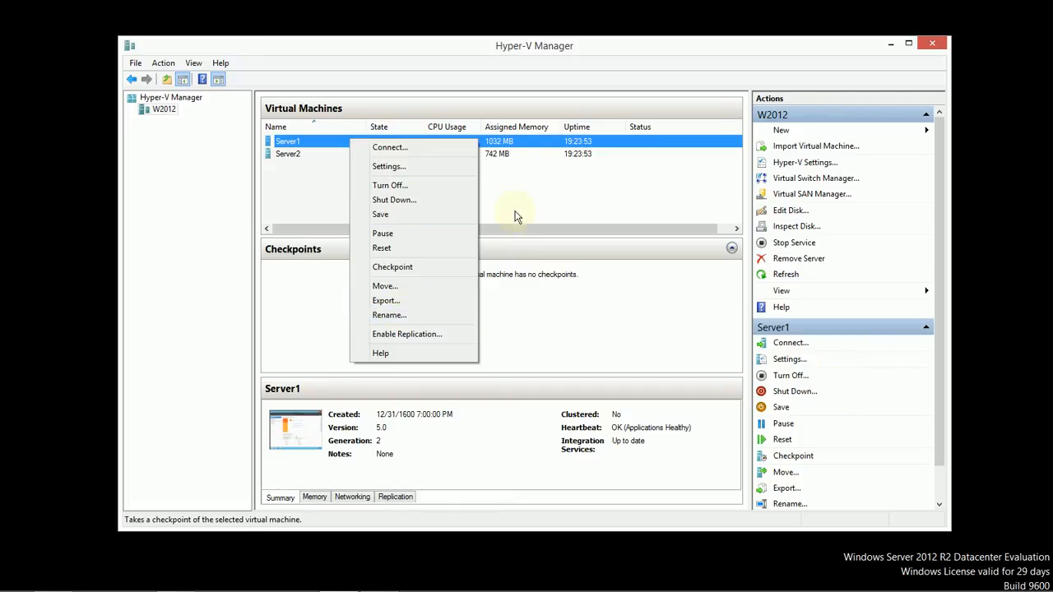
pyautogui.click(407, 167)
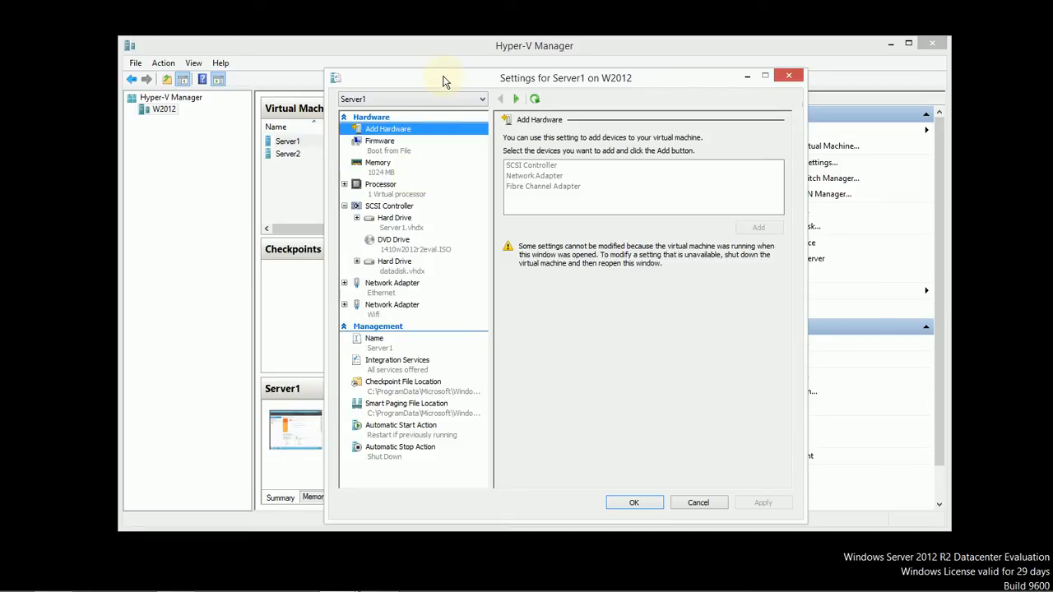
pyautogui.click(406, 207)
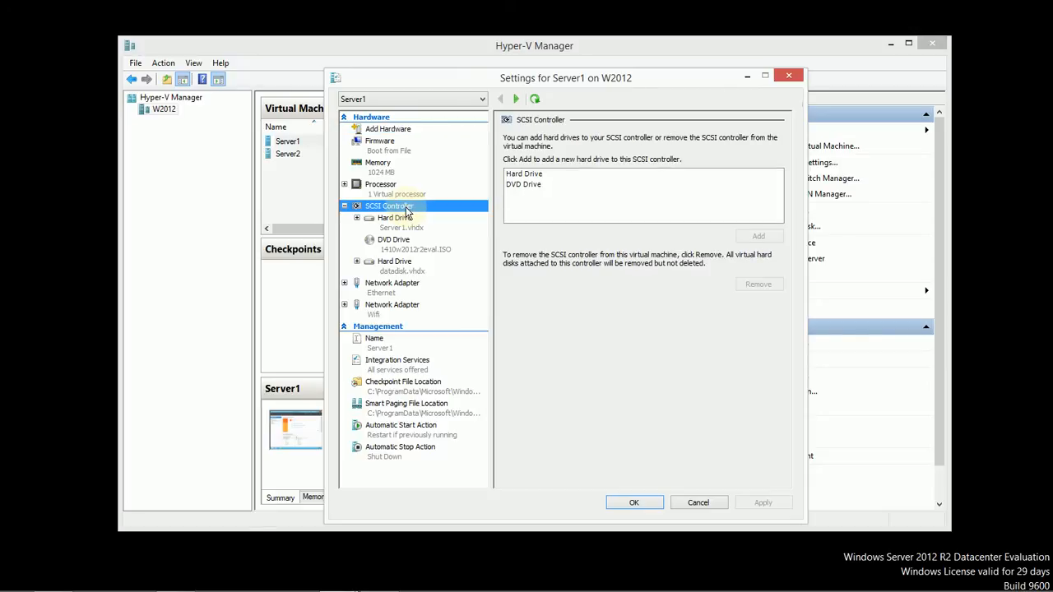
pyautogui.click(409, 219)
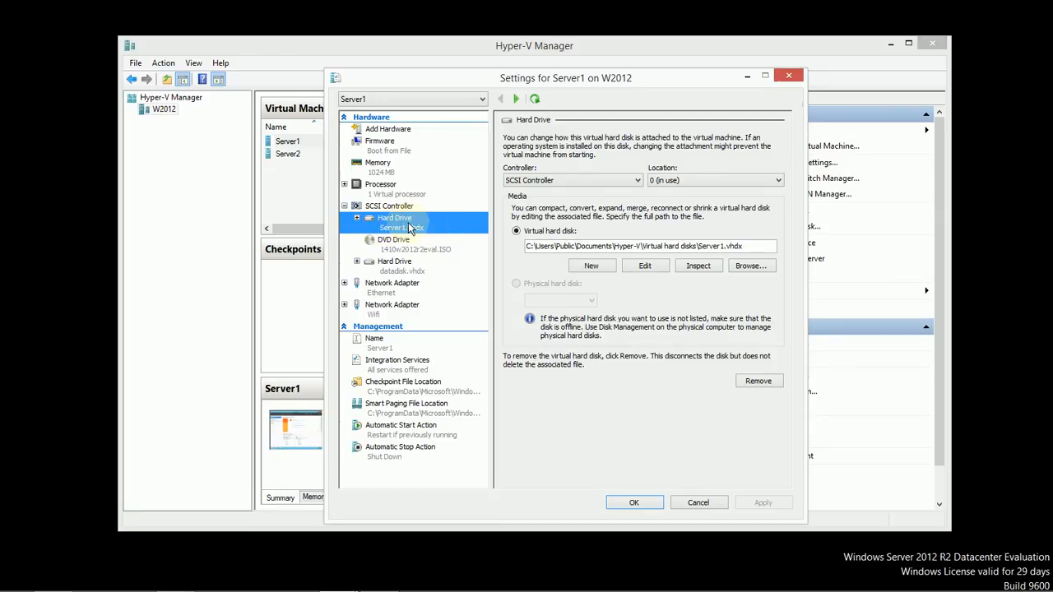
pyautogui.click(424, 274)
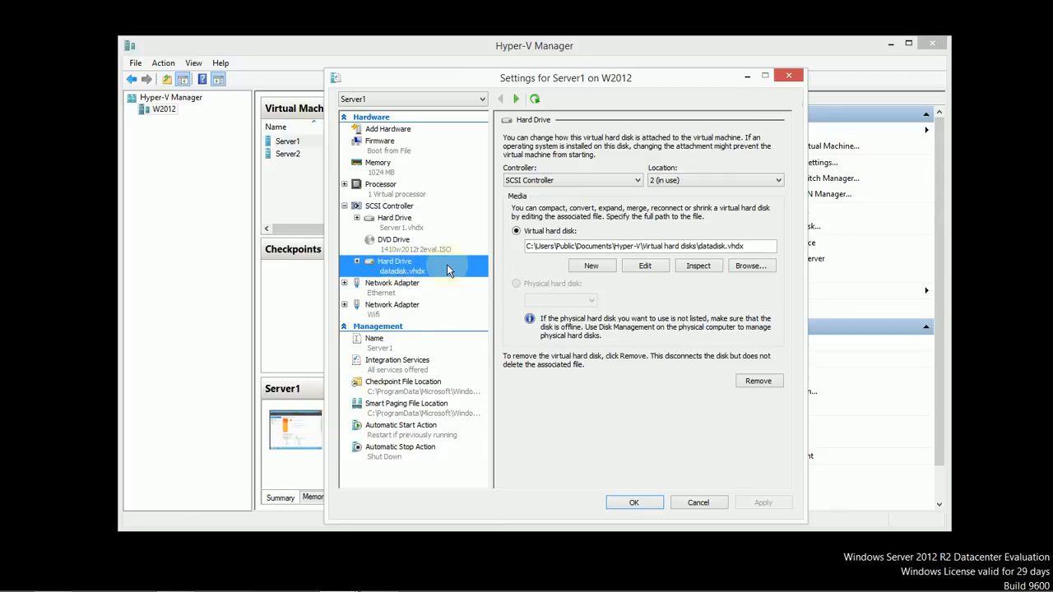
pyautogui.click(753, 382)
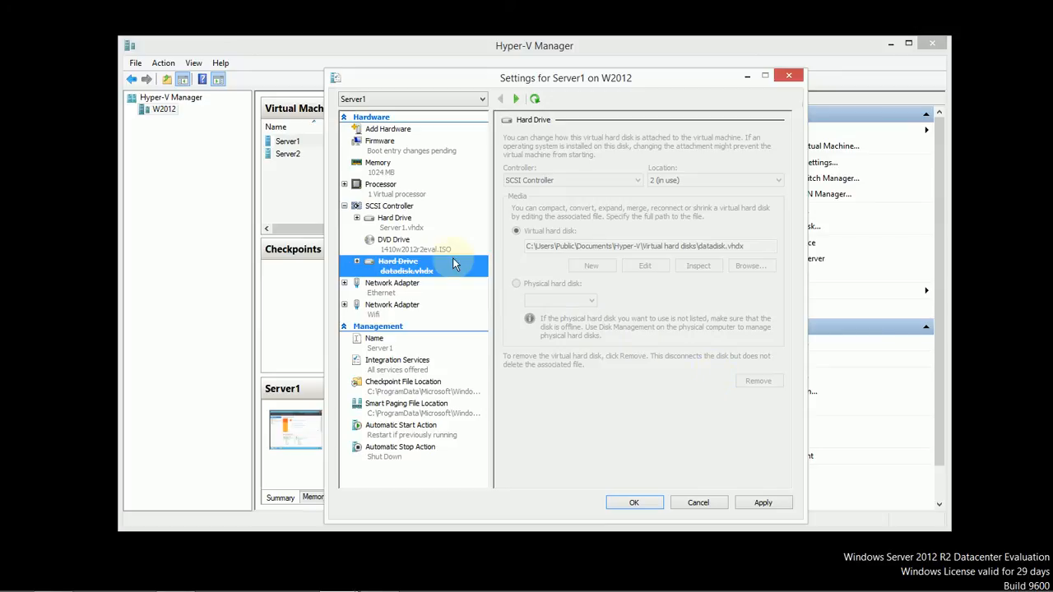
# Step: Add a hard drive to Server1's SCSI controller using the existing Disk1 virtual hard disk file
pyautogui.click(389, 207)
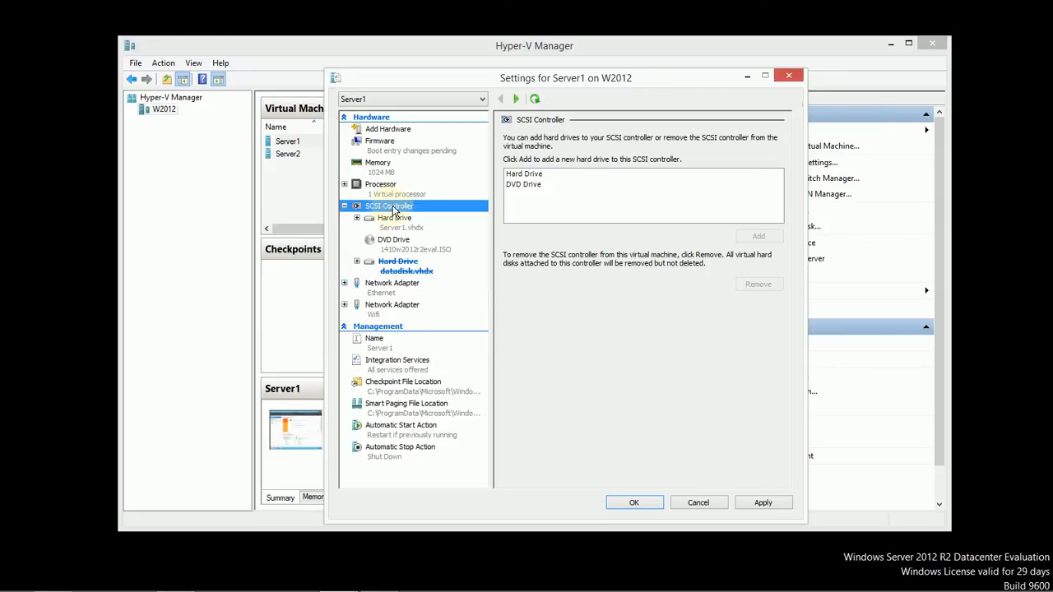
pyautogui.click(535, 176)
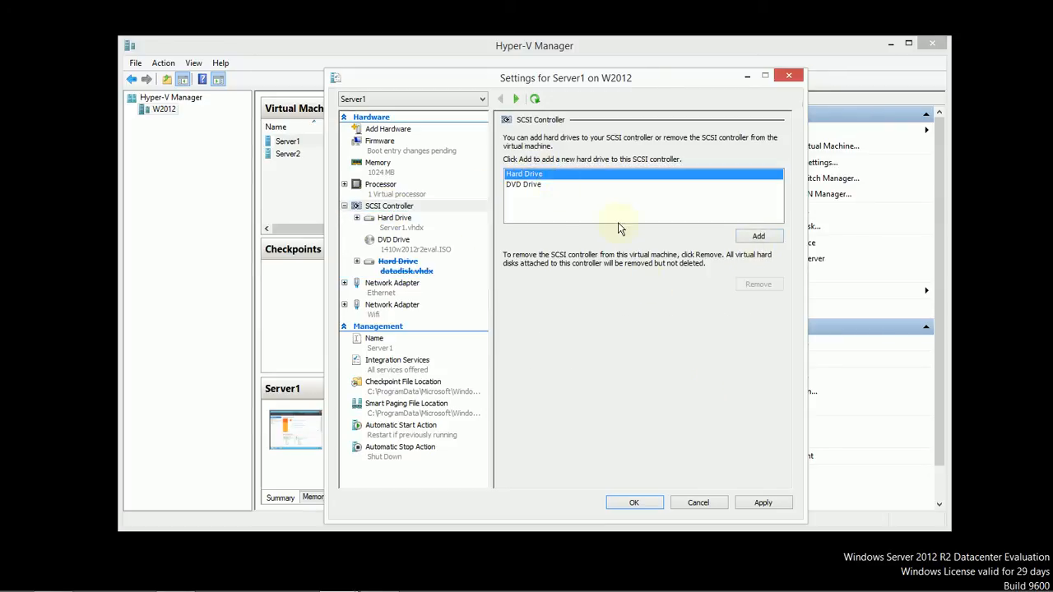
pyautogui.click(754, 237)
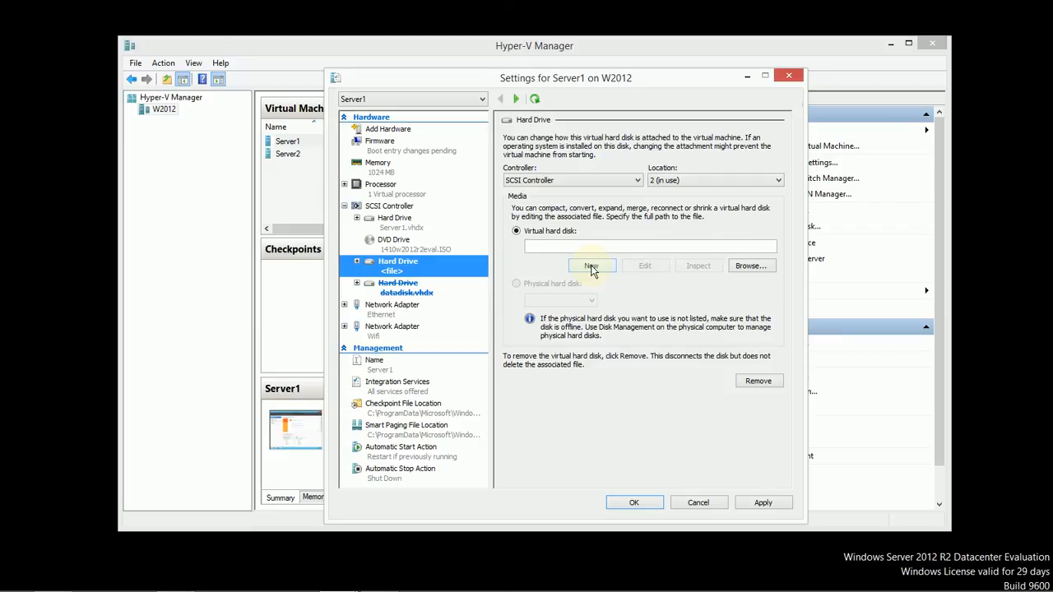
pyautogui.click(765, 268)
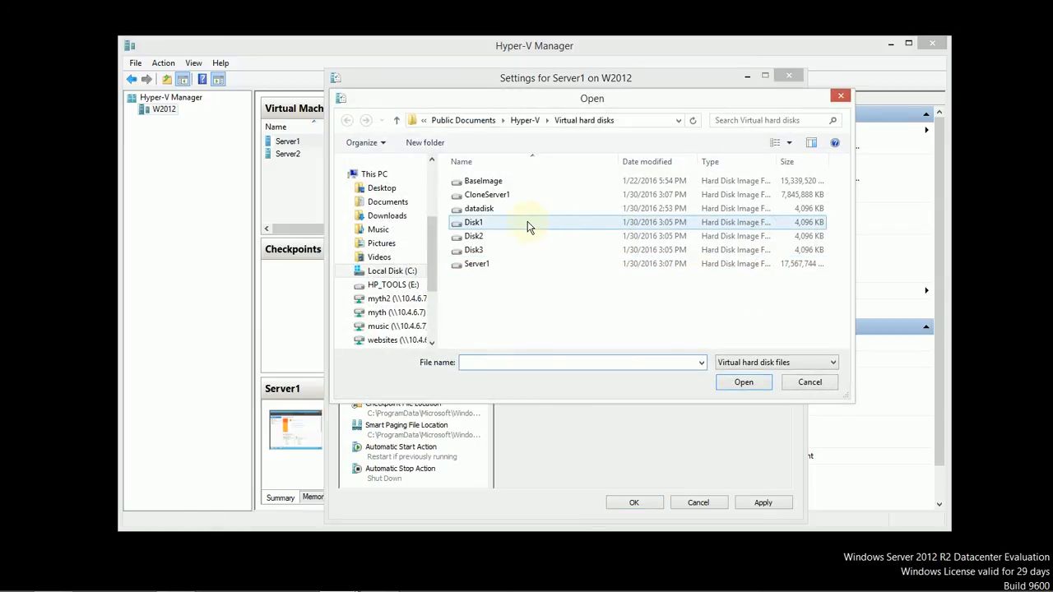
pyautogui.click(496, 228)
pyautogui.click(744, 383)
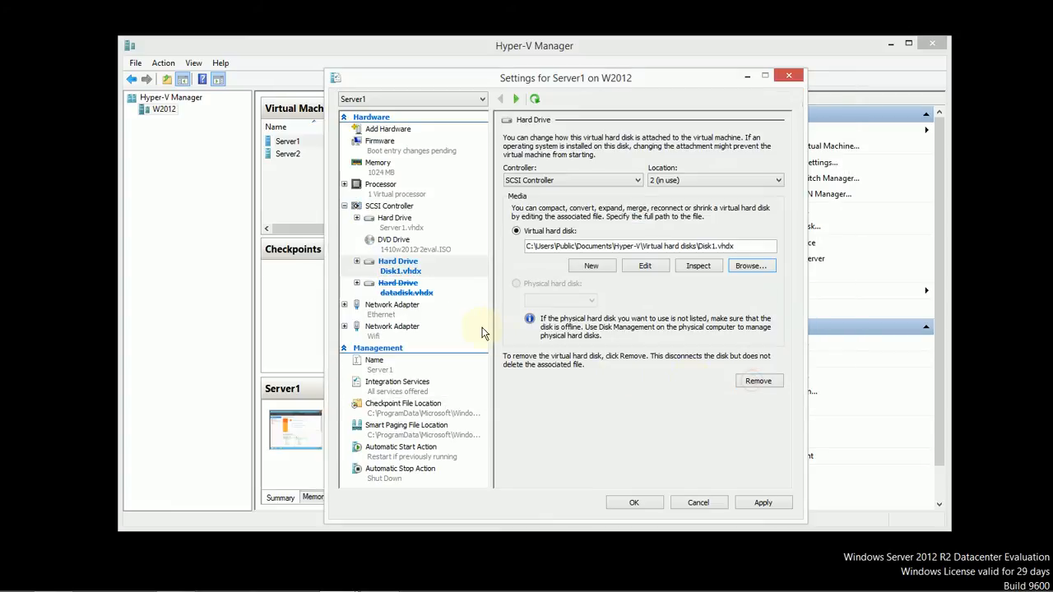
# Step: Add a second hard drive to the SCSI controller using the existing Disk2 virtual hard disk file
pyautogui.click(393, 207)
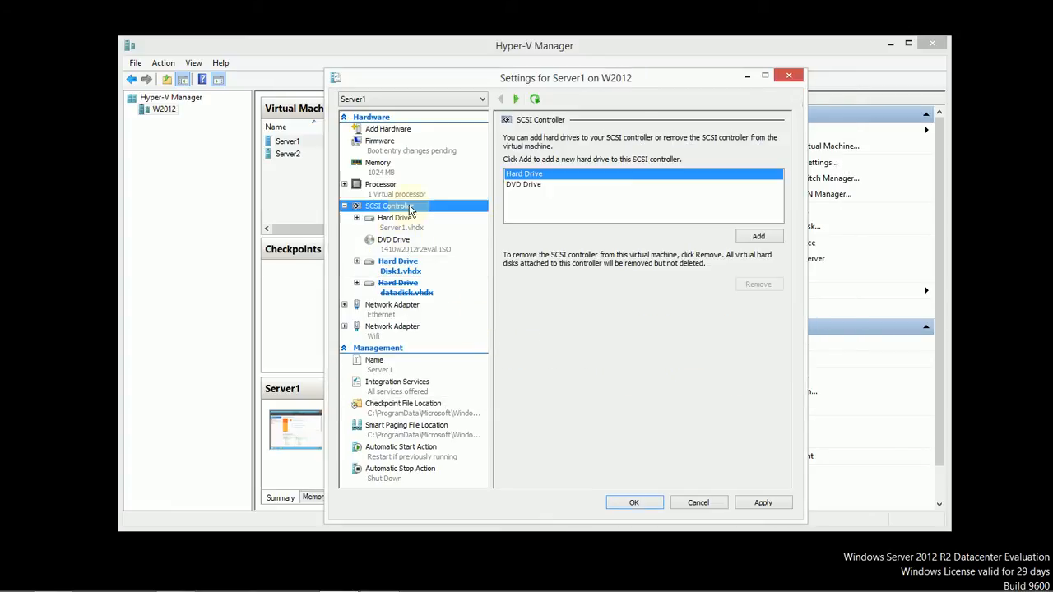
pyautogui.click(755, 237)
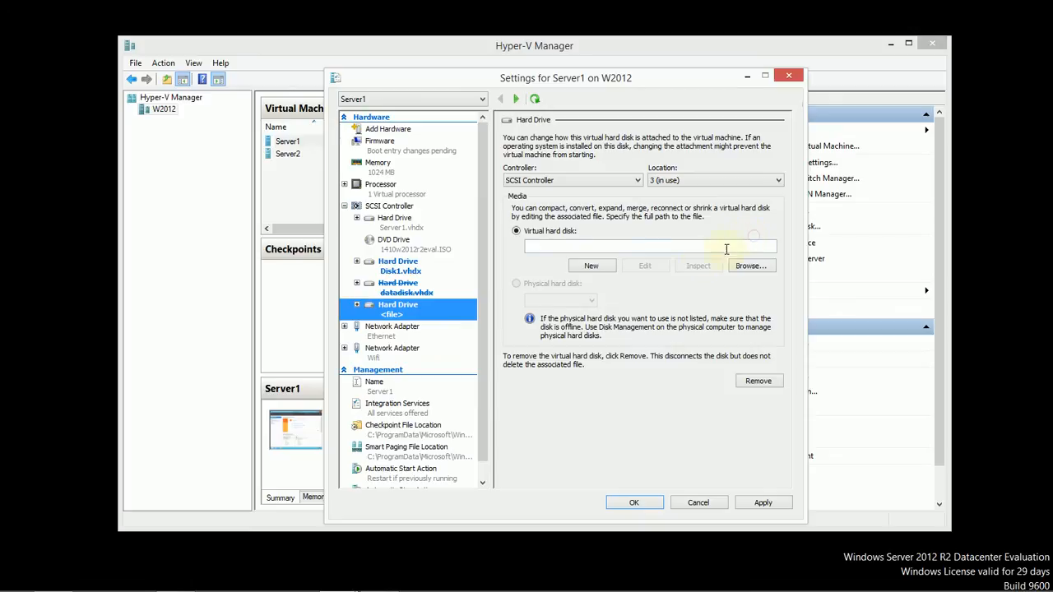
pyautogui.click(749, 272)
pyautogui.click(477, 237)
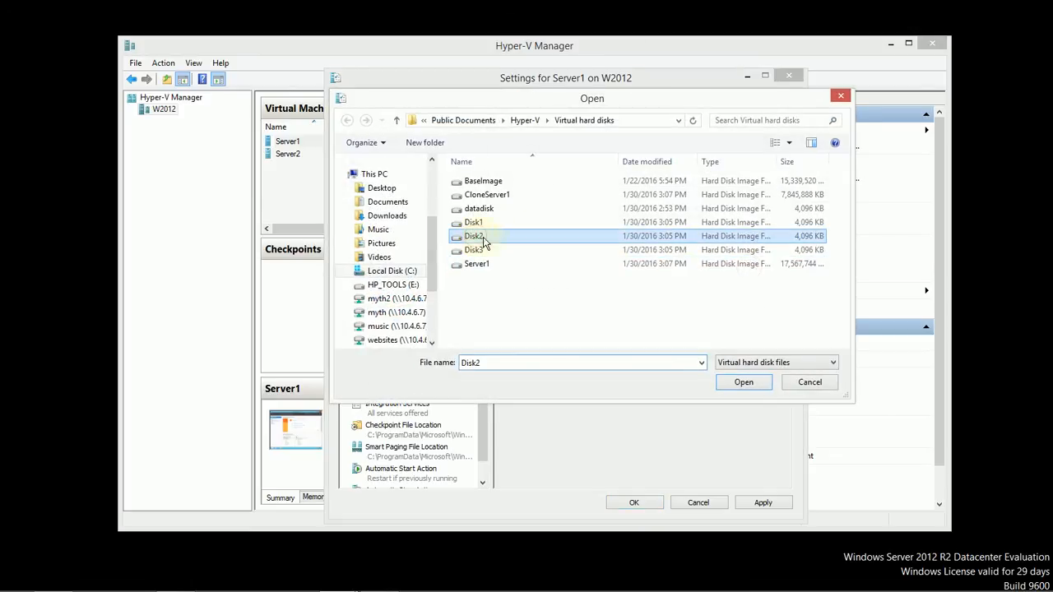
pyautogui.click(743, 383)
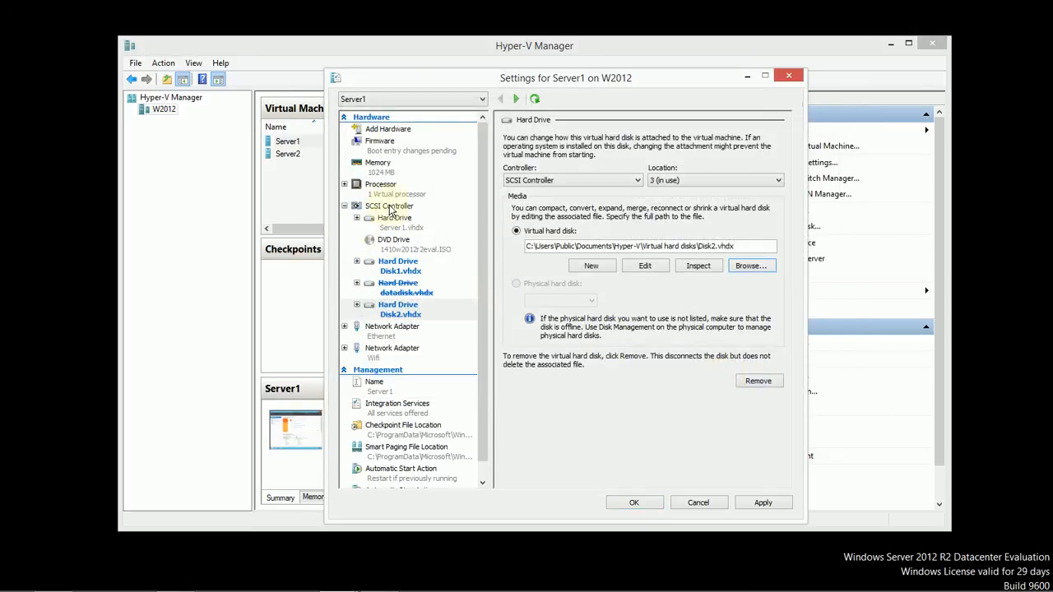
# Step: Add a third hard drive to the SCSI controller using the Disk3 file, and apply the Server1 settings
pyautogui.click(390, 207)
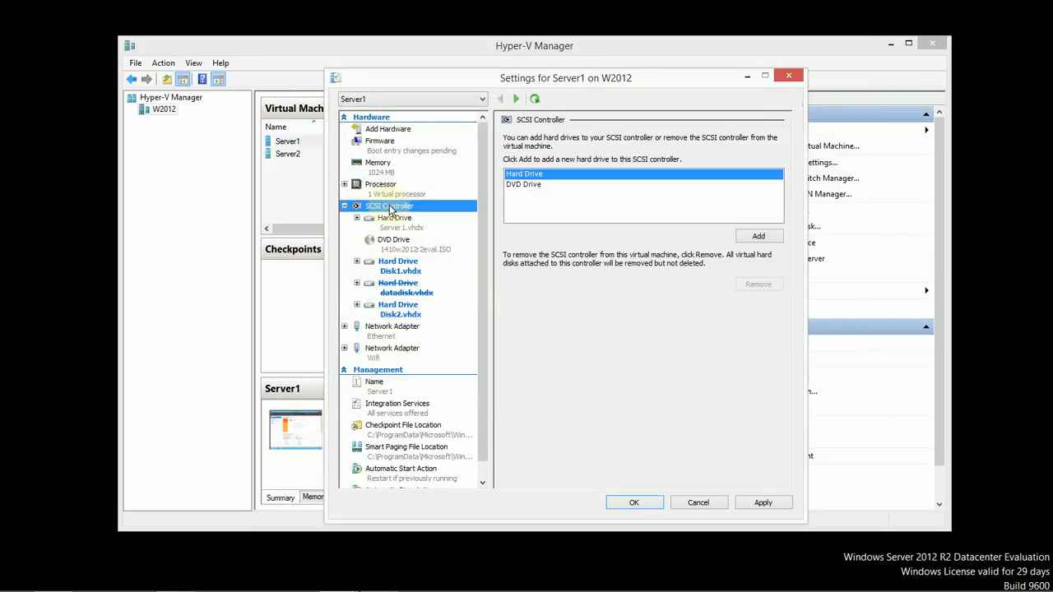
pyautogui.click(777, 241)
pyautogui.click(753, 275)
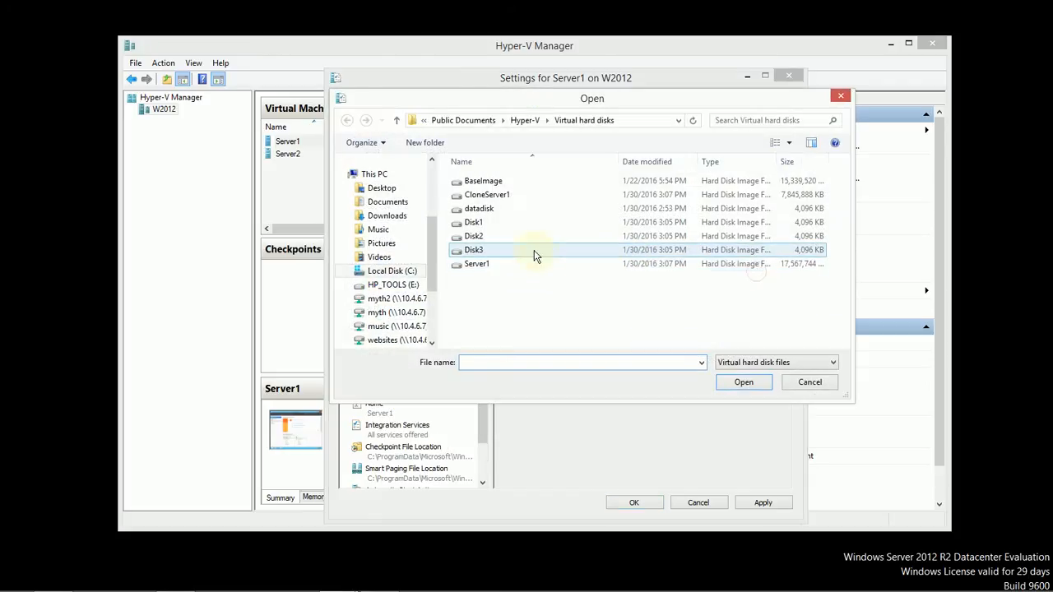
pyautogui.click(488, 254)
pyautogui.click(740, 382)
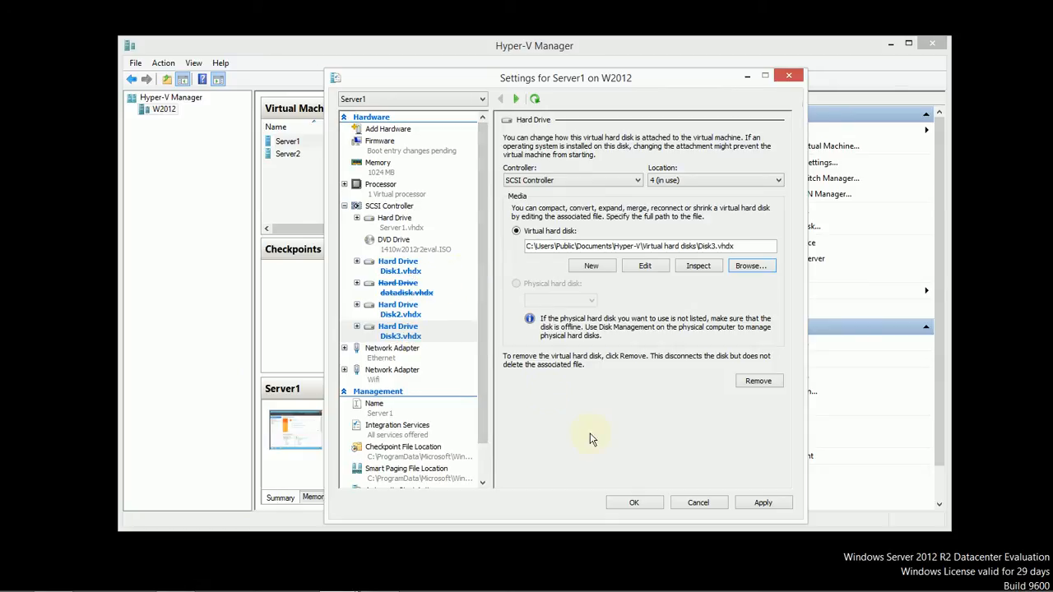
pyautogui.click(754, 502)
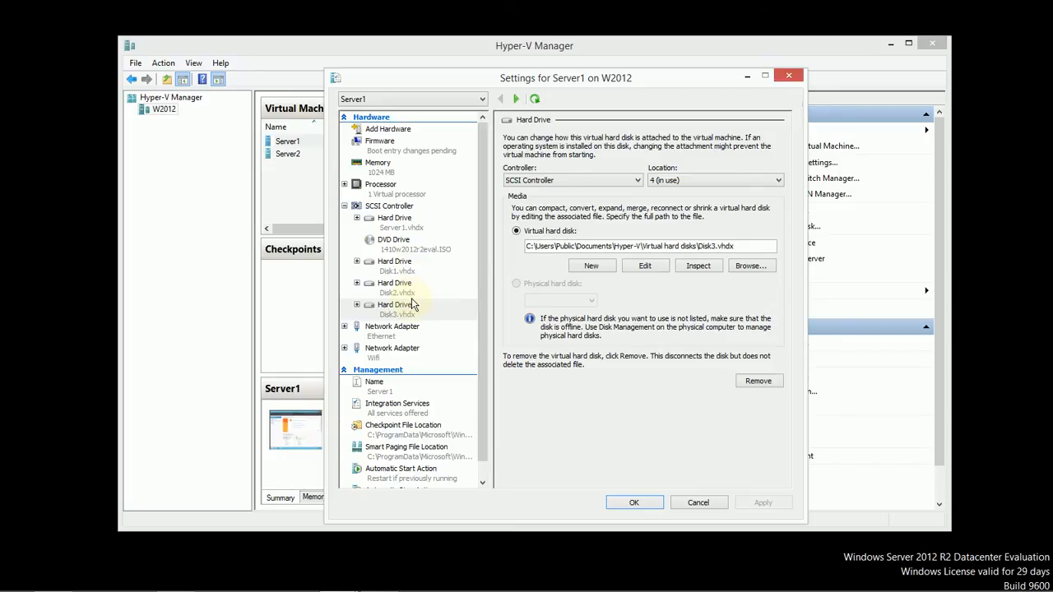
pyautogui.click(627, 502)
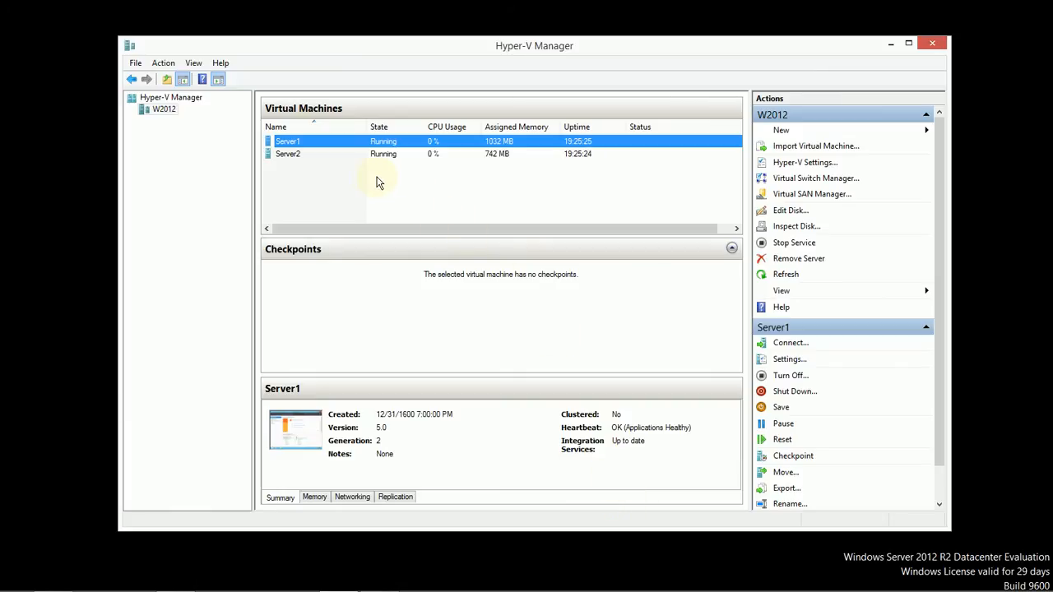
# Step: Connect to the Server1 virtual machine and close Server Manager inside it
pyautogui.rightClick(306, 142)
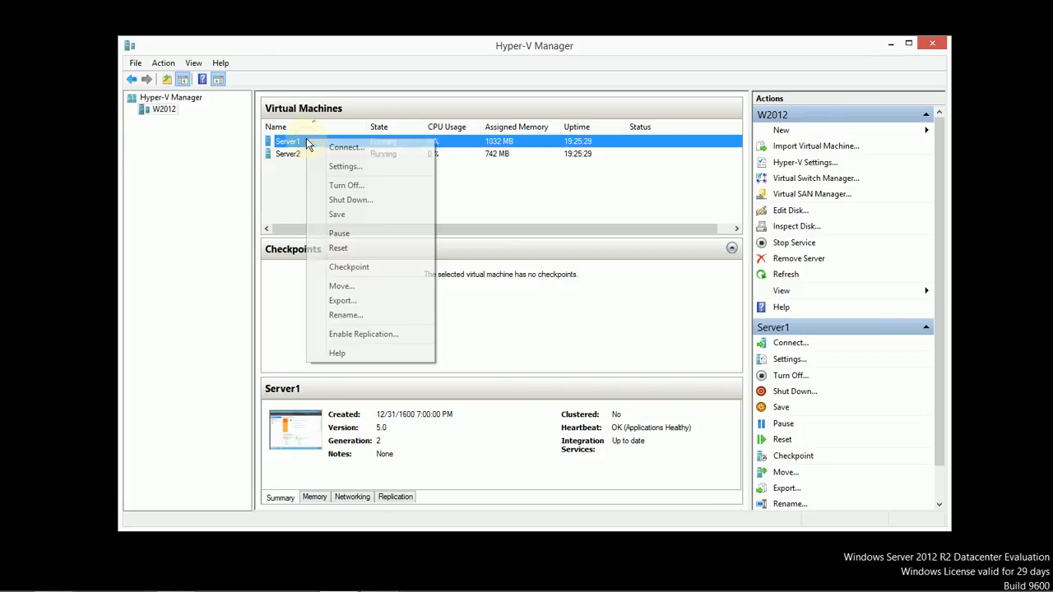
pyautogui.click(347, 148)
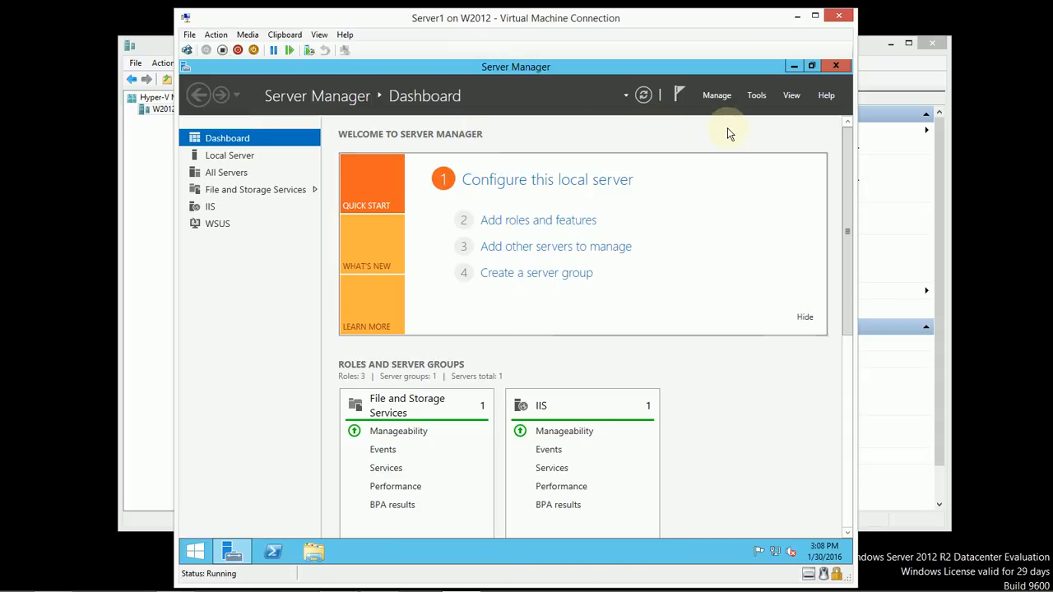
pyautogui.click(835, 67)
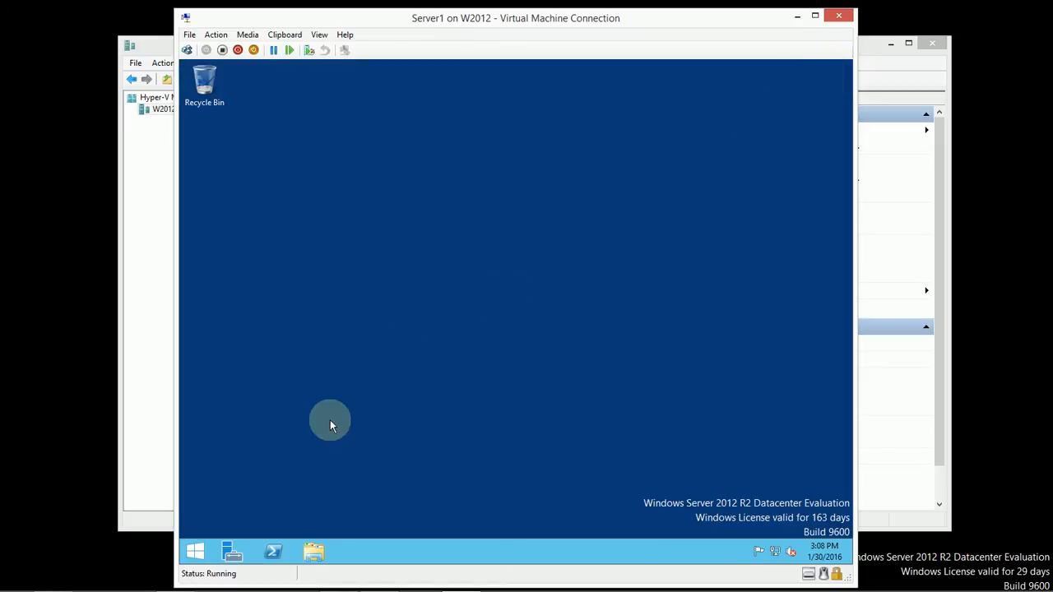
# Step: Open Disk Management in Server1 and maximize its window
pyautogui.click(195, 553)
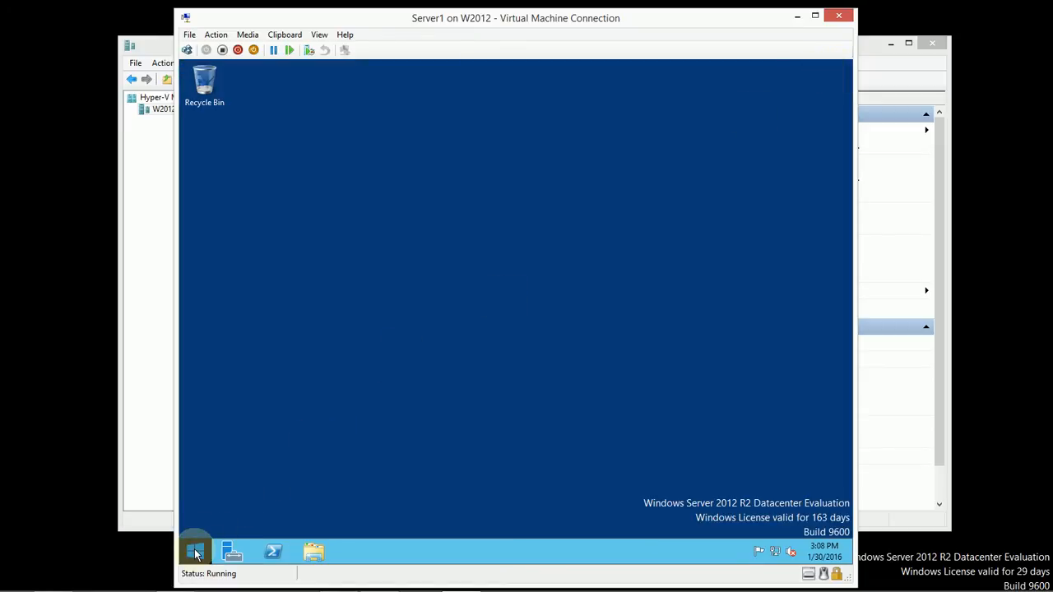
pyautogui.rightClick(196, 553)
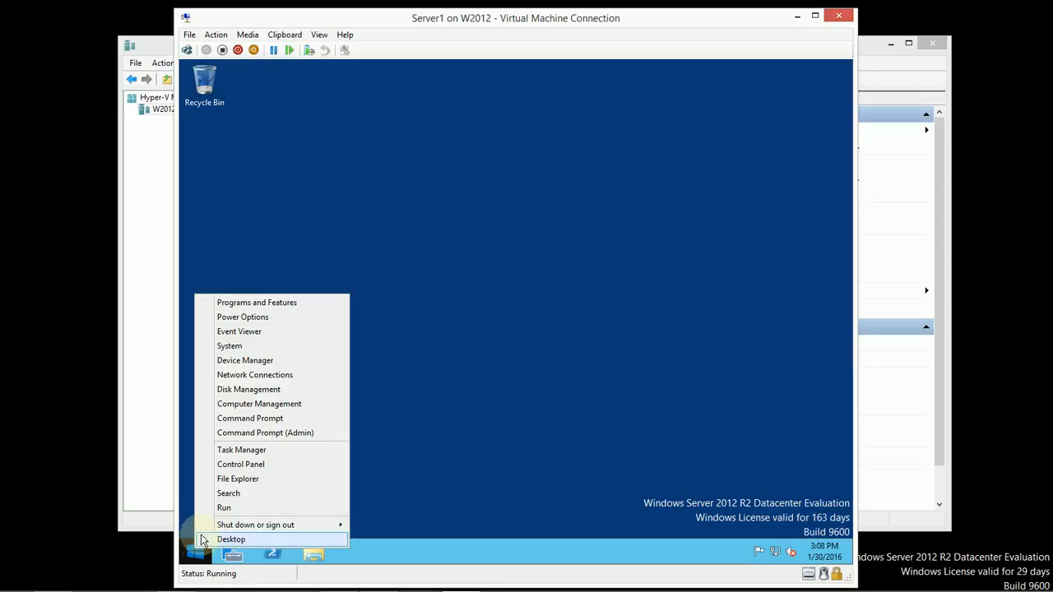
pyautogui.click(296, 392)
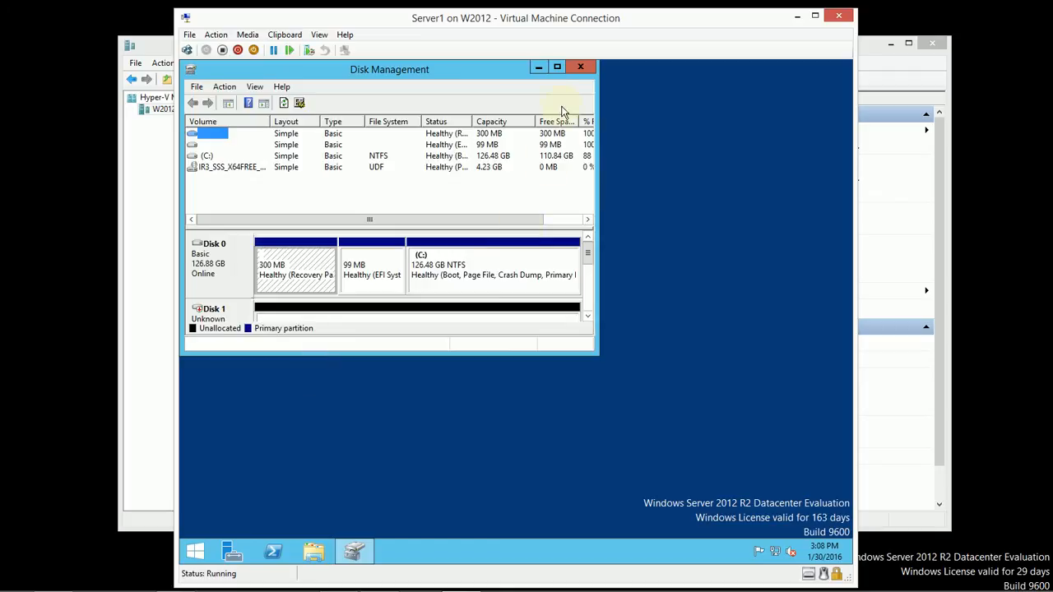
pyautogui.click(556, 66)
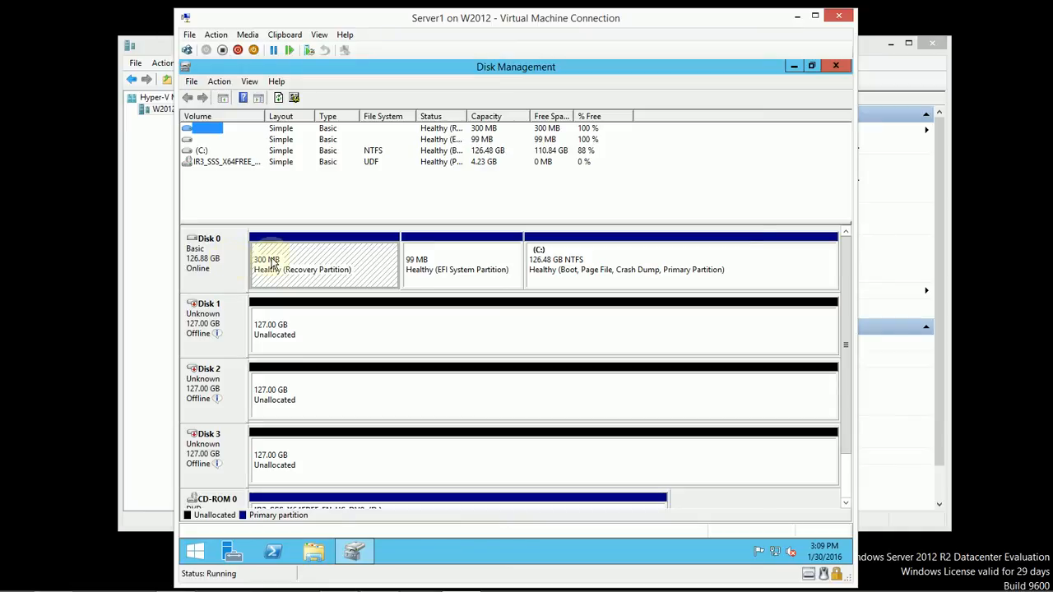
# Step: Switch to Hyper-V Manager to examine the hard drives on Server1's SCSI controller, and return to the Server1 connection
pyautogui.click(897, 245)
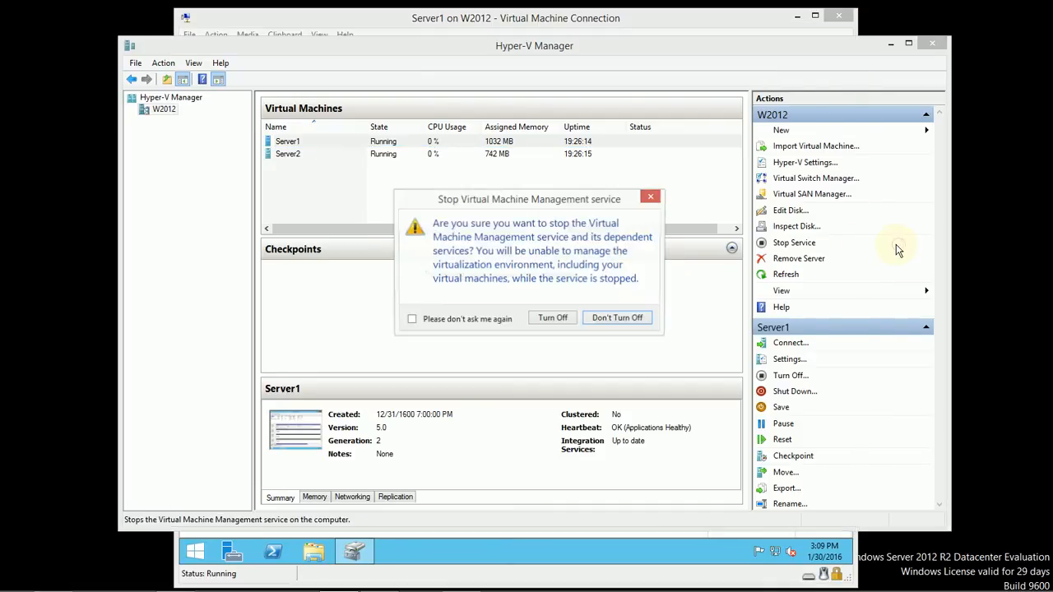
pyautogui.click(651, 196)
pyautogui.click(775, 358)
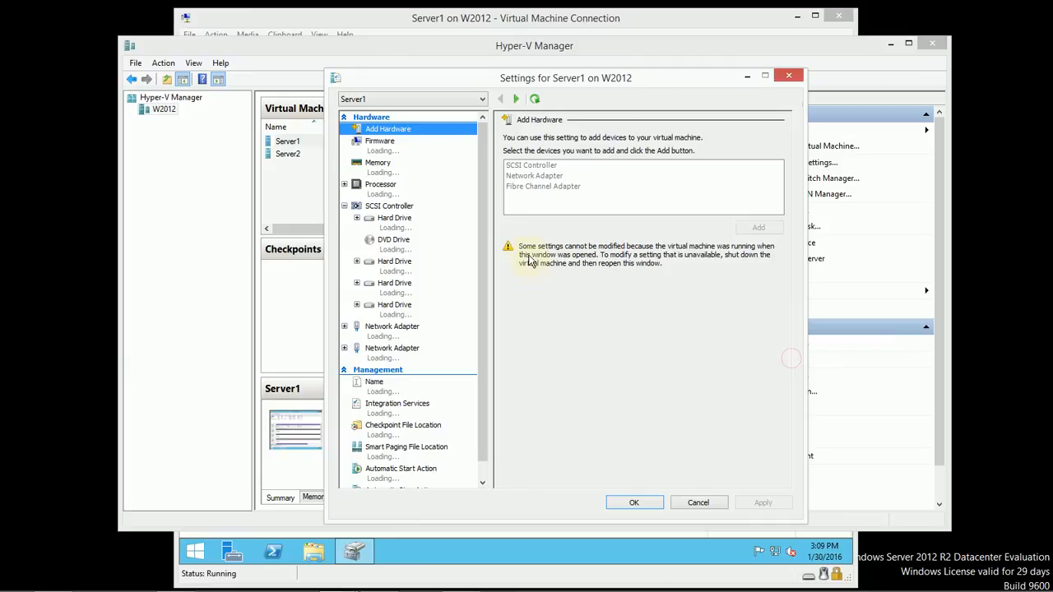
pyautogui.click(400, 221)
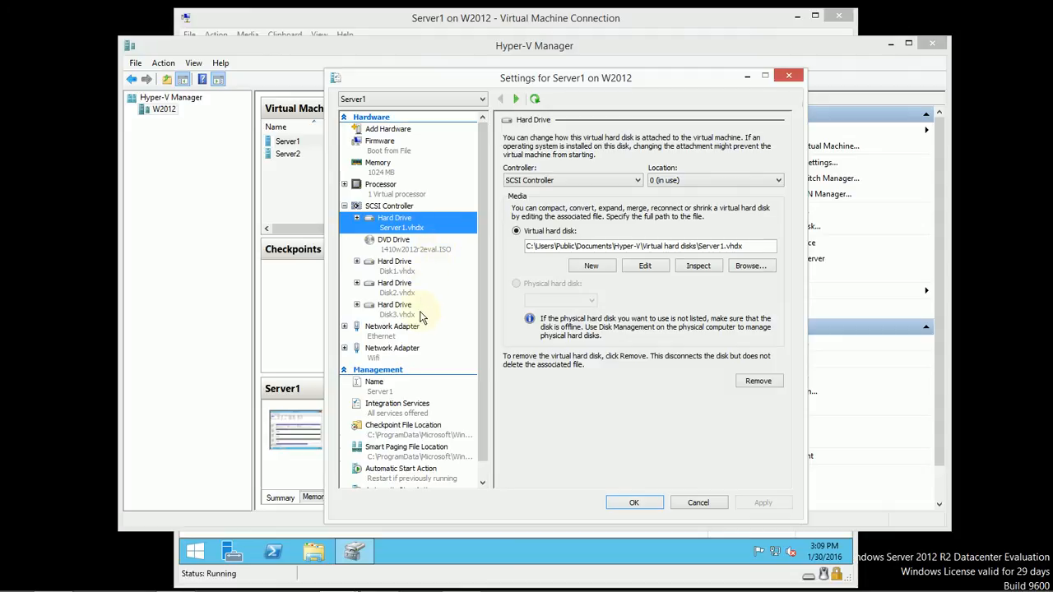
pyautogui.click(786, 75)
pyautogui.click(664, 22)
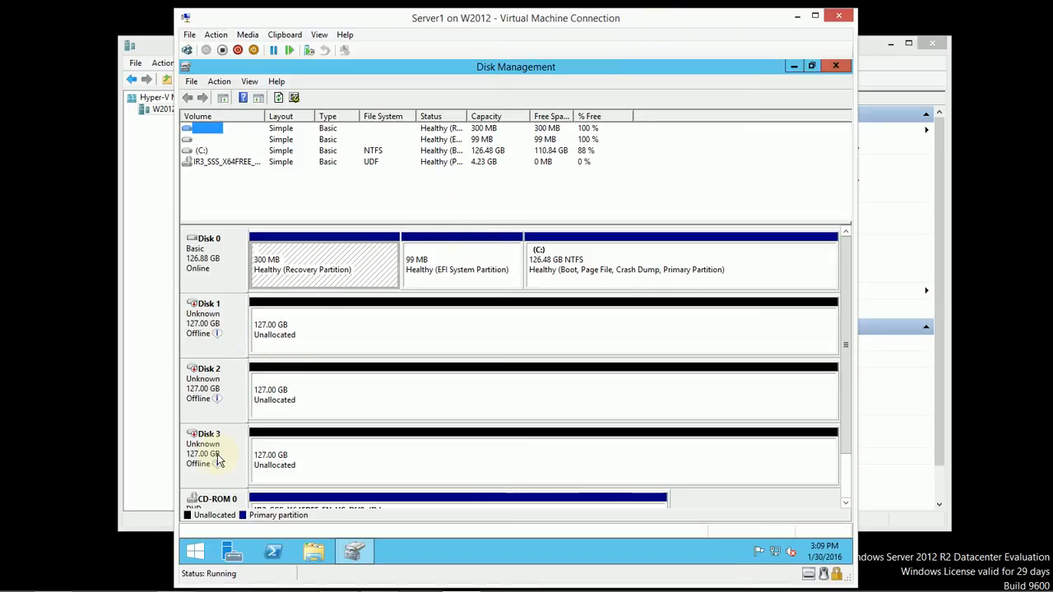
# Step: Bring the offline disks Disk 1, Disk 2 and Disk 3 online
pyautogui.moveTo(229, 341)
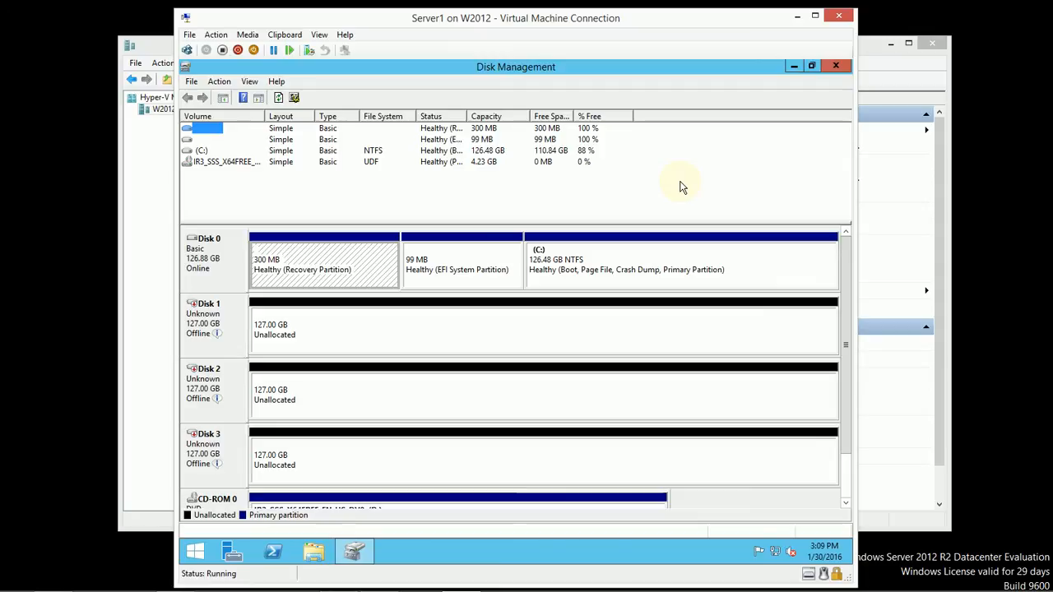
pyautogui.rightClick(228, 333)
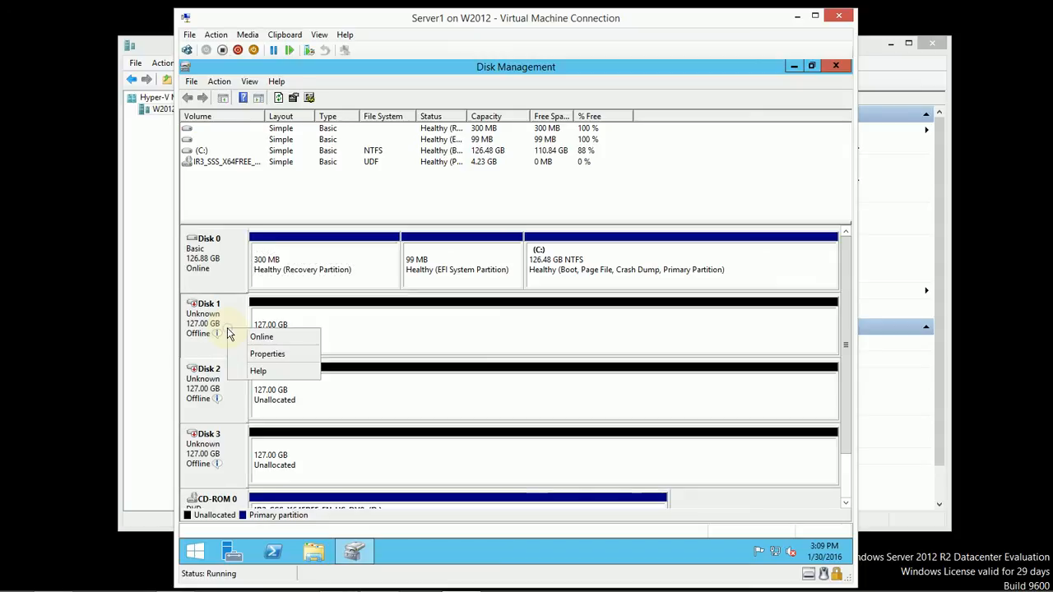
pyautogui.click(280, 339)
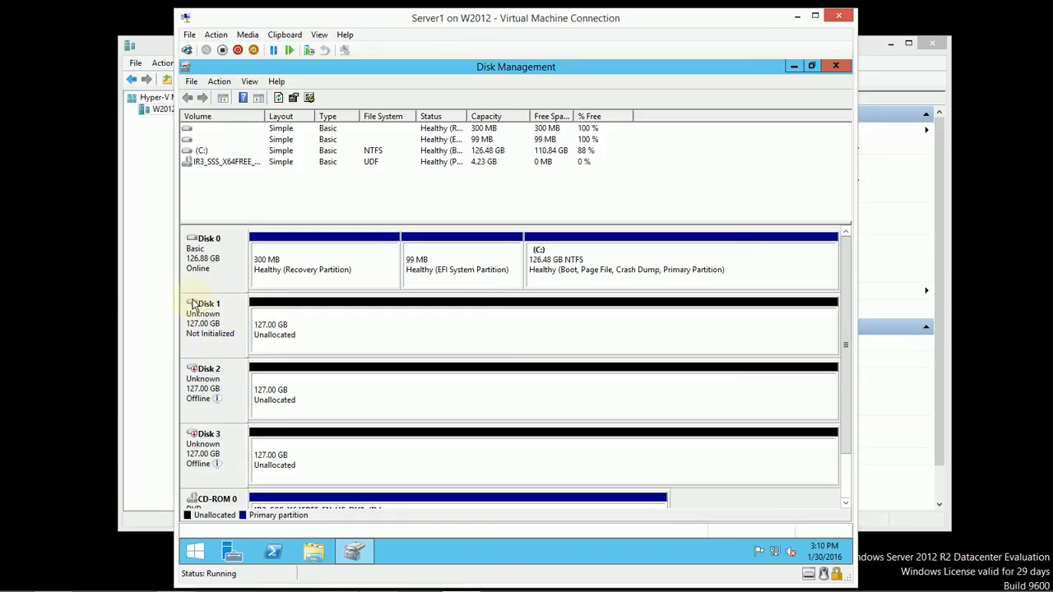
pyautogui.rightClick(231, 387)
pyautogui.click(265, 398)
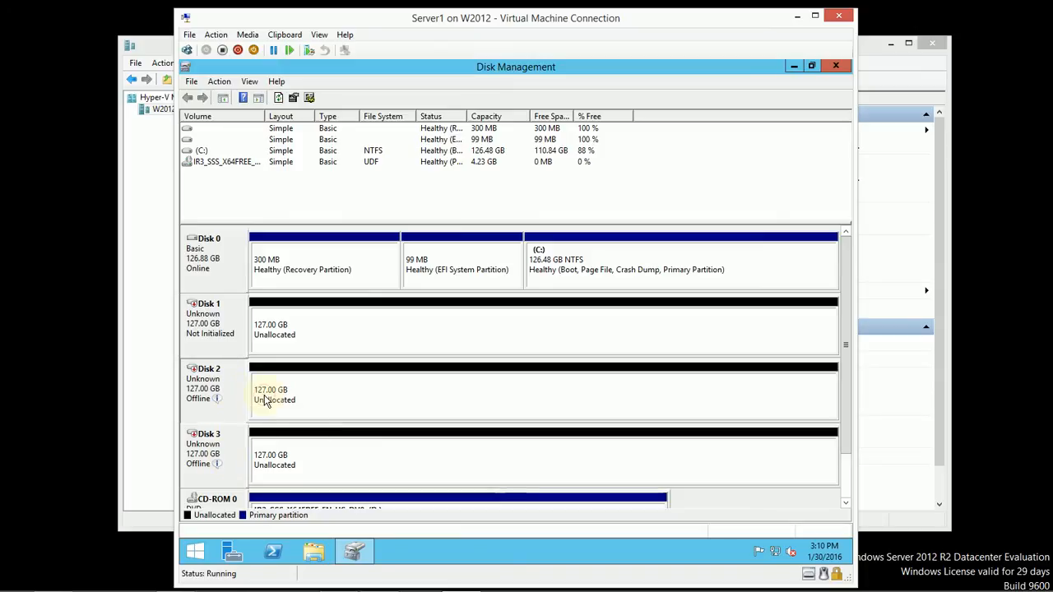
pyautogui.rightClick(232, 446)
pyautogui.click(276, 449)
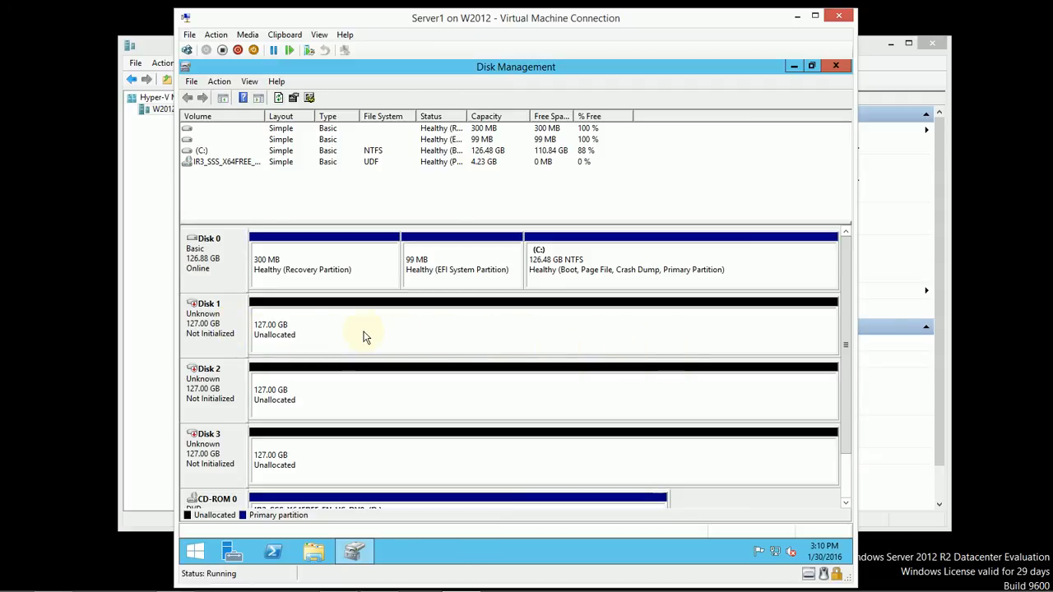
# Step: Initialize Disk 1, Disk 2 and Disk 3 with the GPT (GUID Partition Table) partition style
pyautogui.rightClick(230, 317)
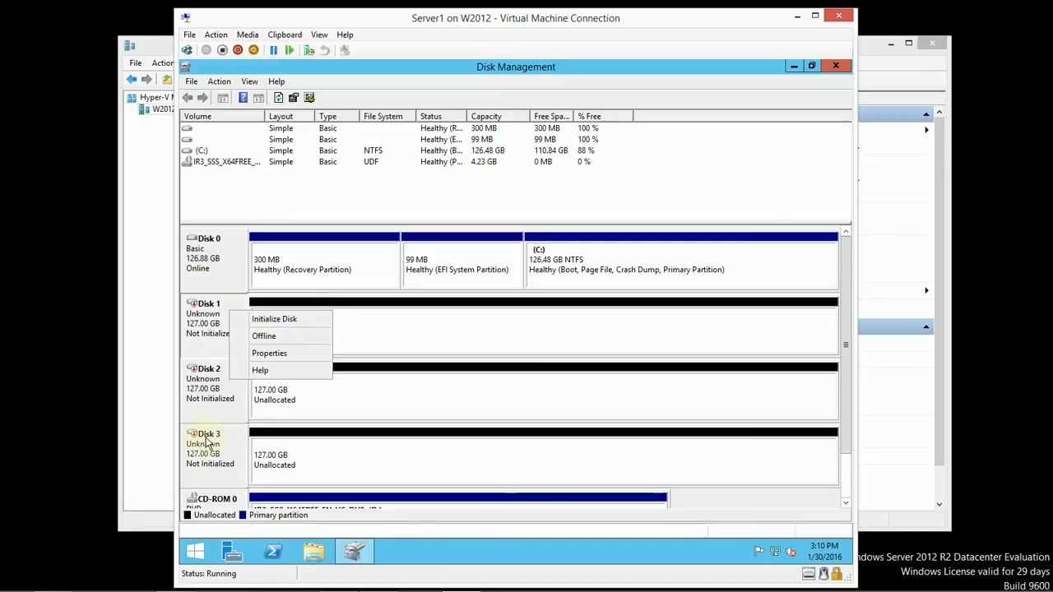
pyautogui.click(313, 320)
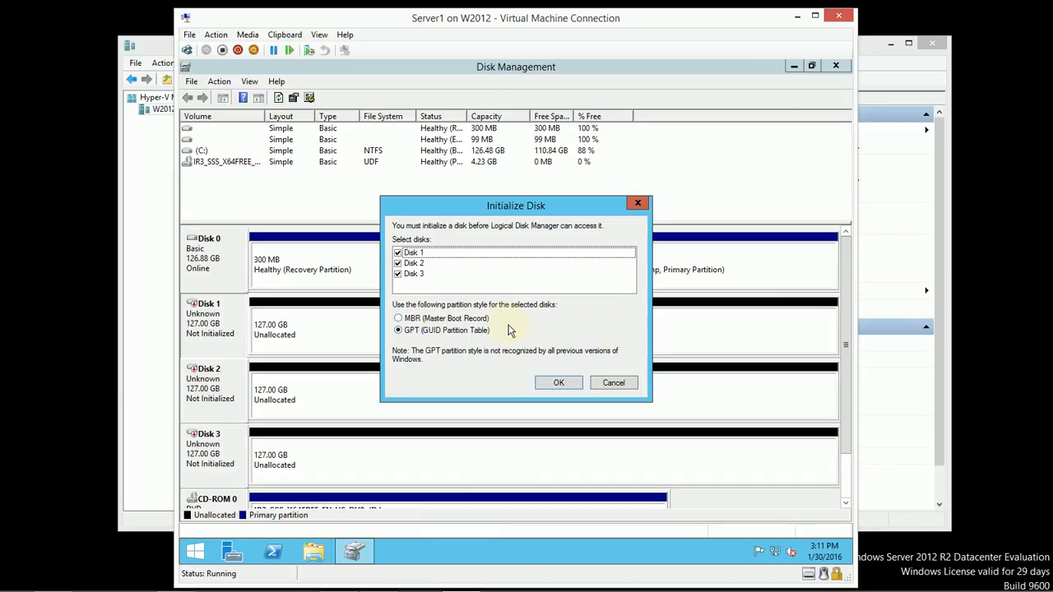
pyautogui.click(547, 385)
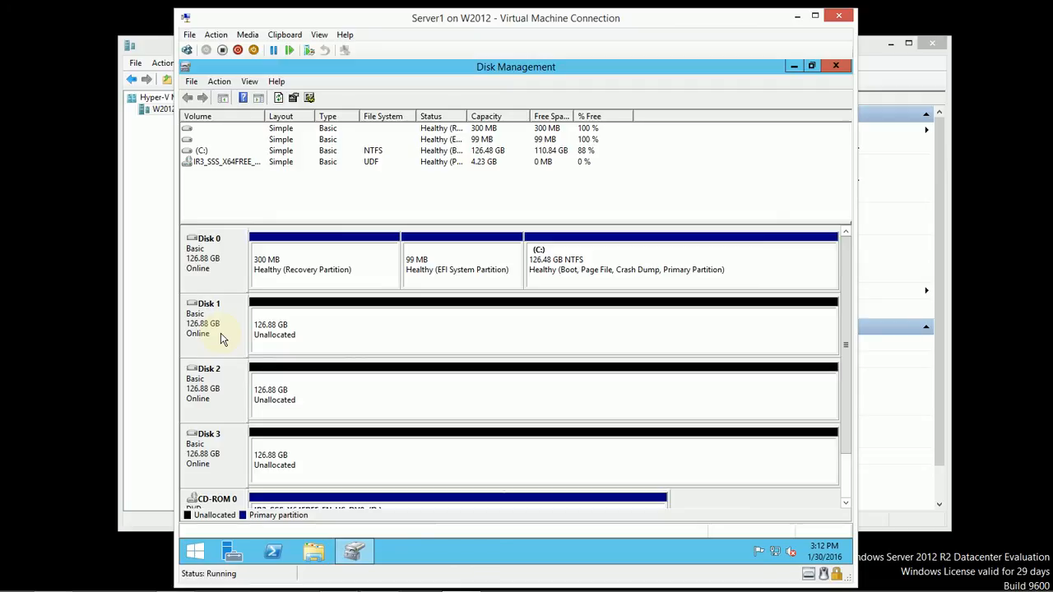
# Step: Start a new simple volume on Disk 1 with a size of 10240 MB and drive letter E
pyautogui.rightClick(306, 331)
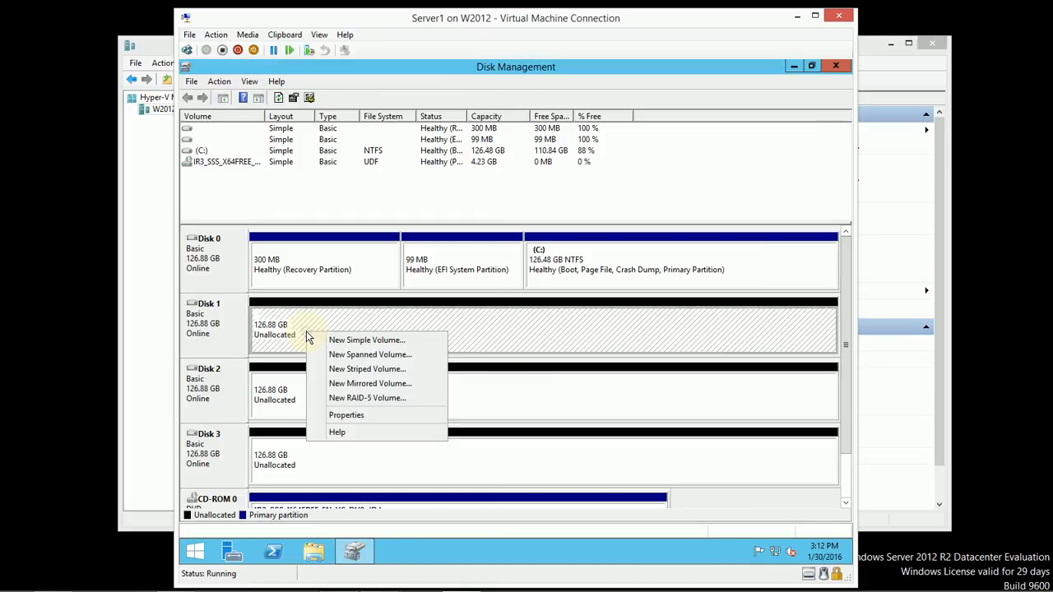
pyautogui.click(421, 341)
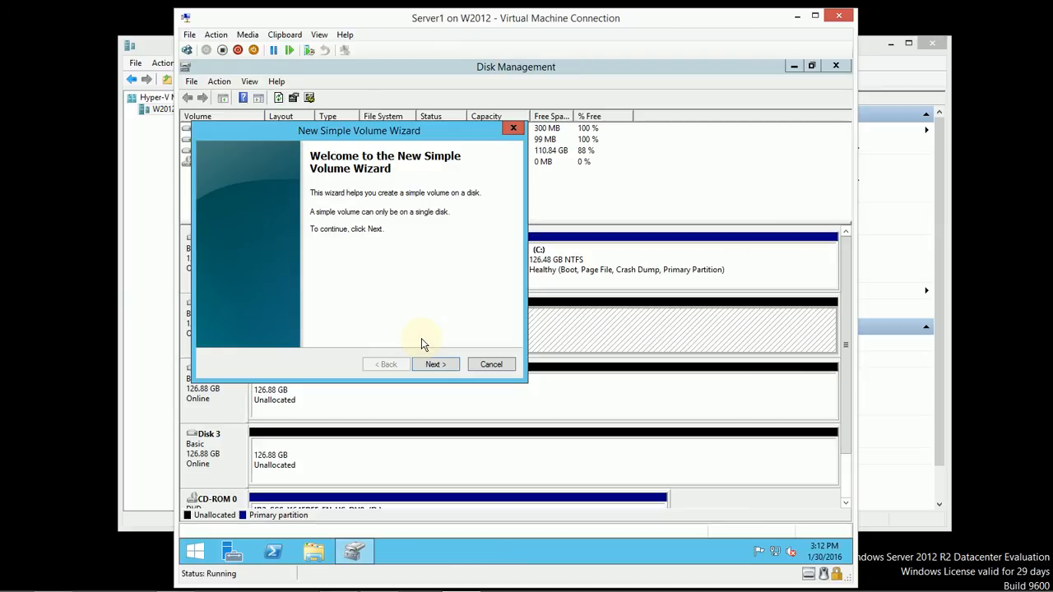
pyautogui.click(456, 366)
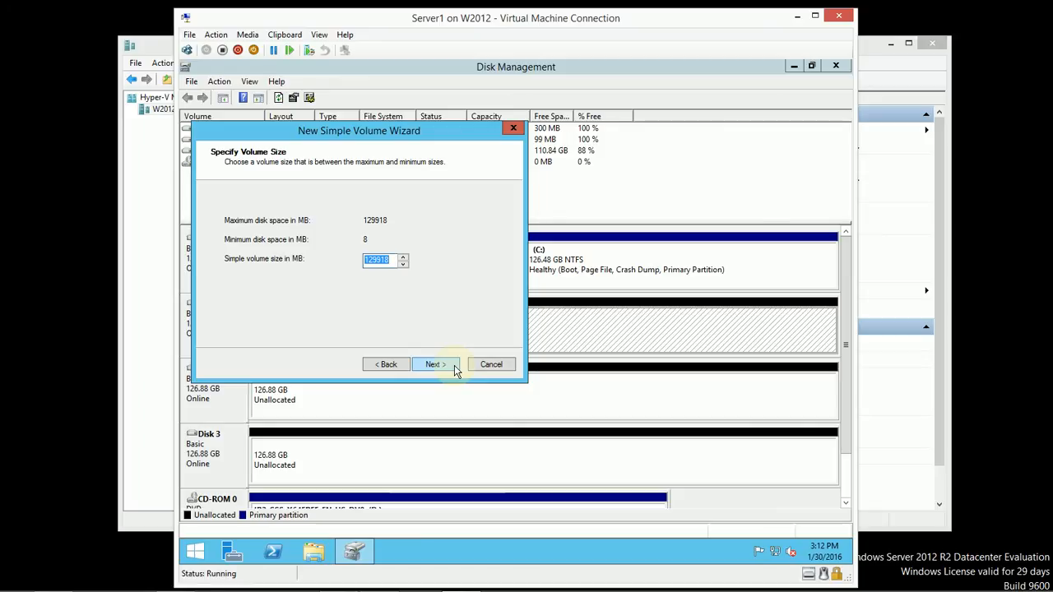
pyautogui.write('10240')
pyautogui.click(448, 365)
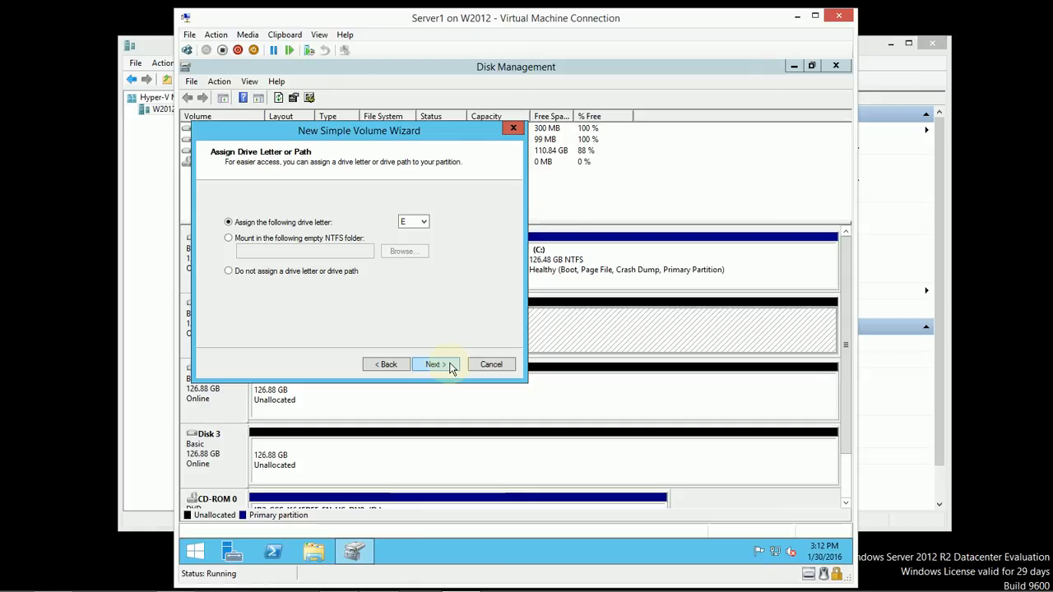
pyautogui.click(421, 222)
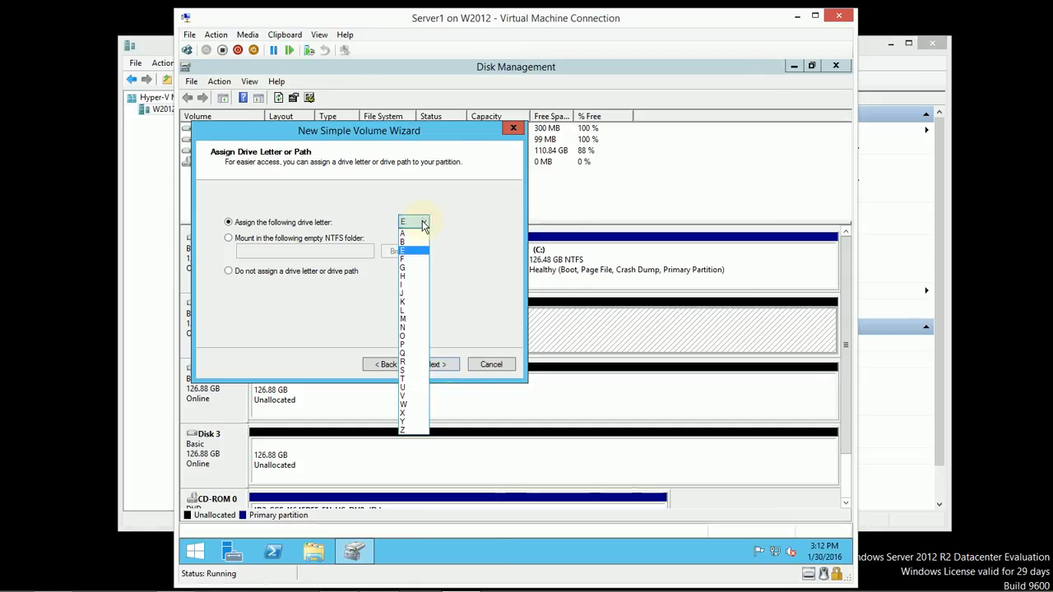
pyautogui.click(472, 255)
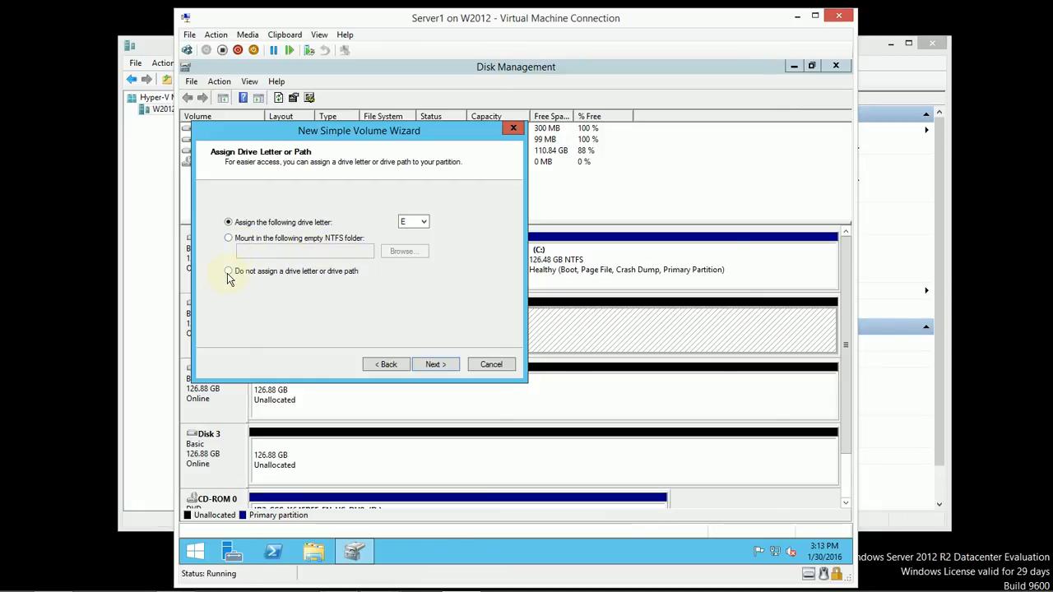
pyautogui.click(454, 367)
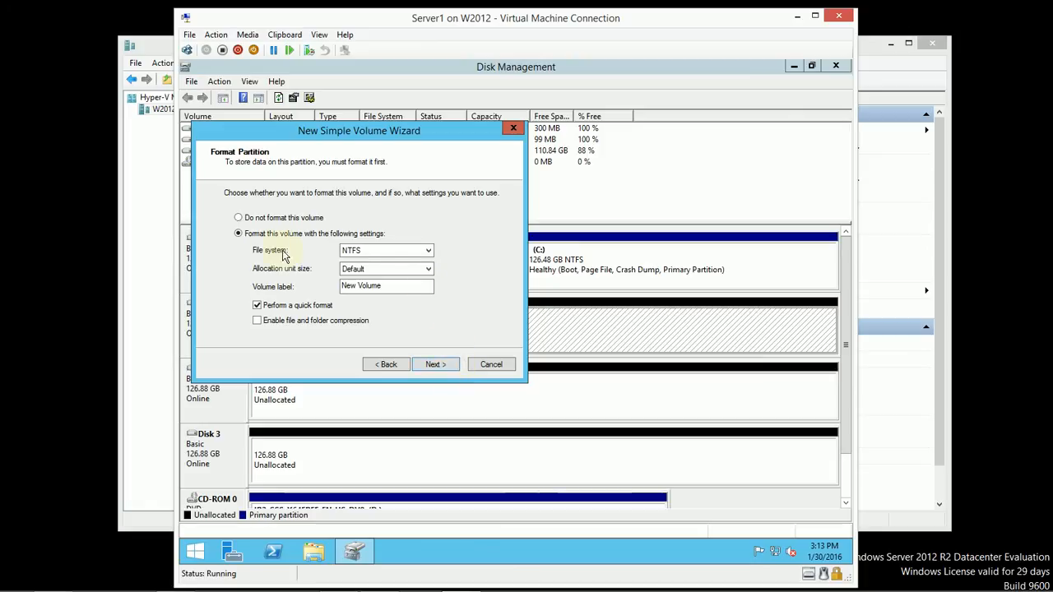
# Step: Label the simple volume Simple, keep NTFS with a quick format, and create it
pyautogui.click(386, 285)
pyautogui.moveTo(385, 285); pyautogui.dragTo(316, 284)
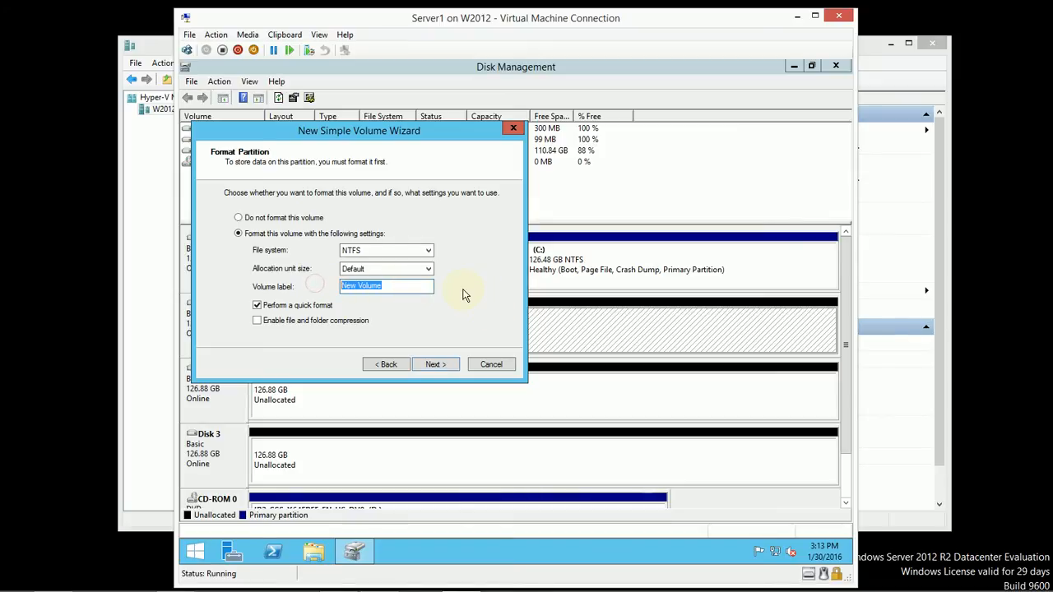
pyautogui.write('Simple')
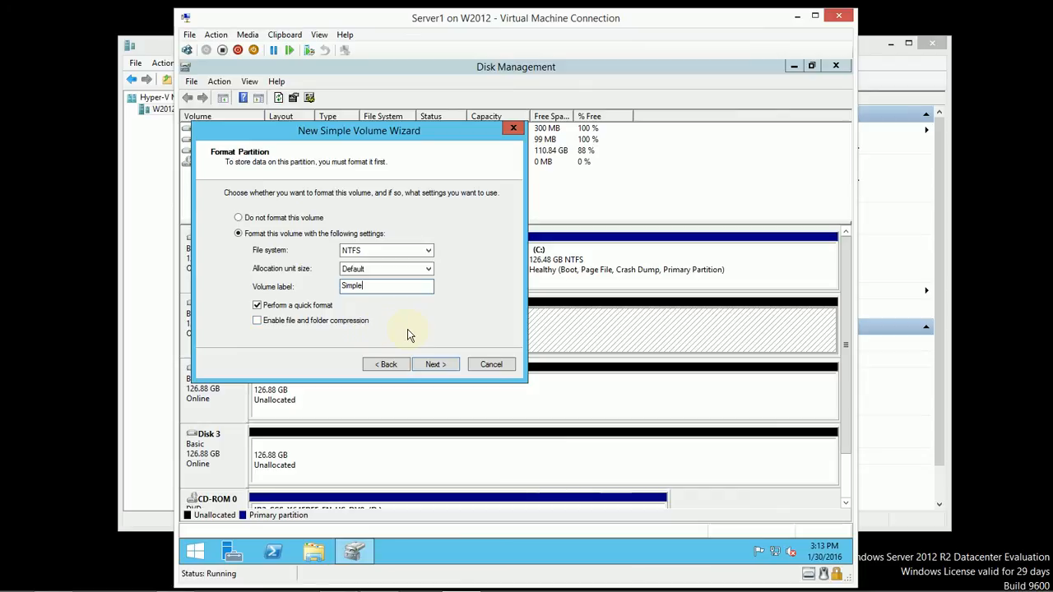
pyautogui.click(435, 364)
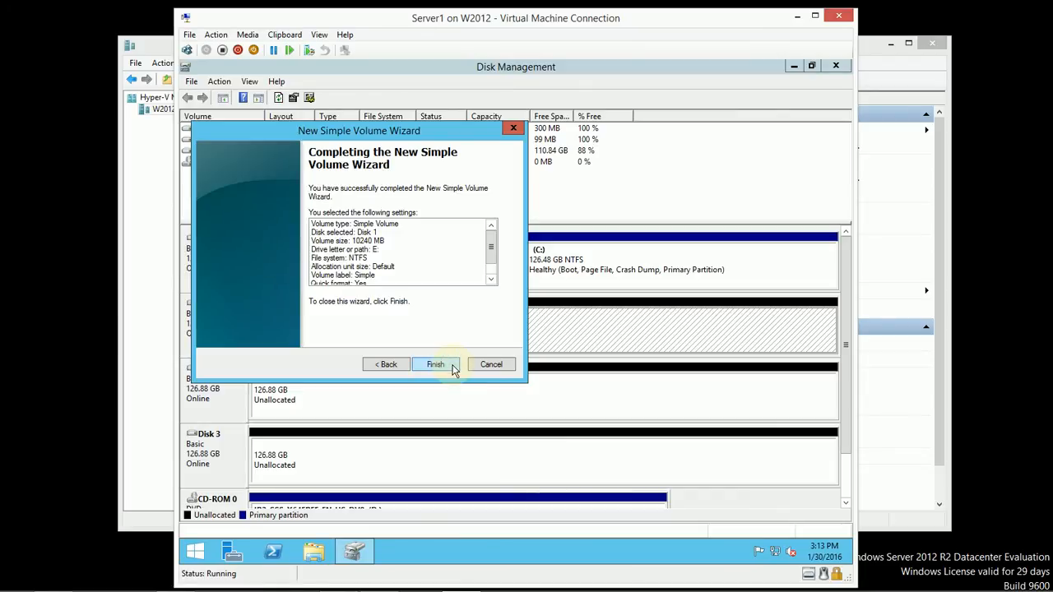
pyautogui.click(453, 369)
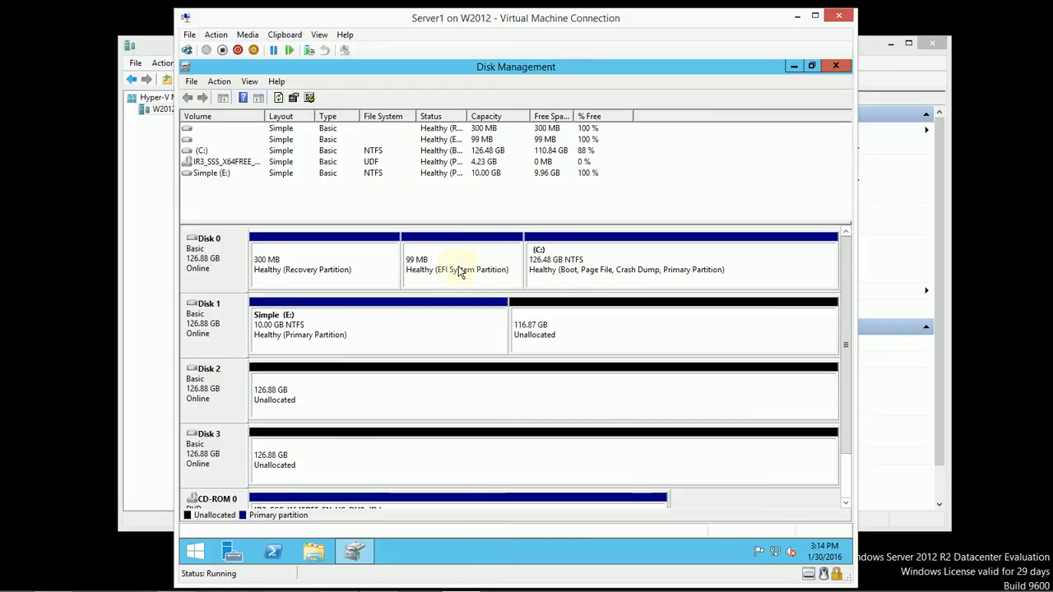
# Step: Start a new spanned volume from Disk 1's unallocated space and add Disk 2 to it
pyautogui.rightClick(586, 323)
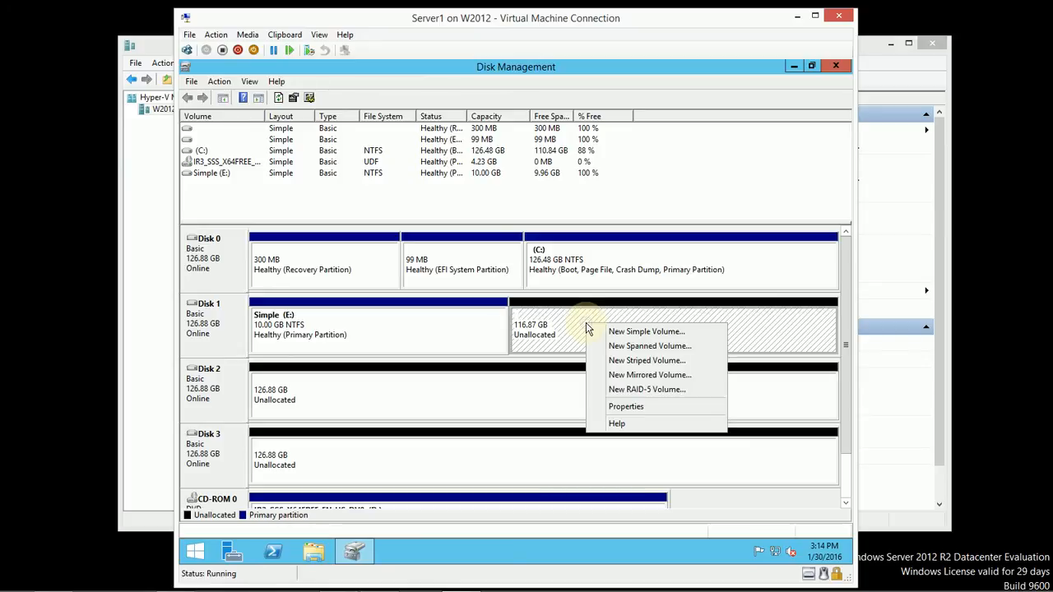
pyautogui.click(706, 346)
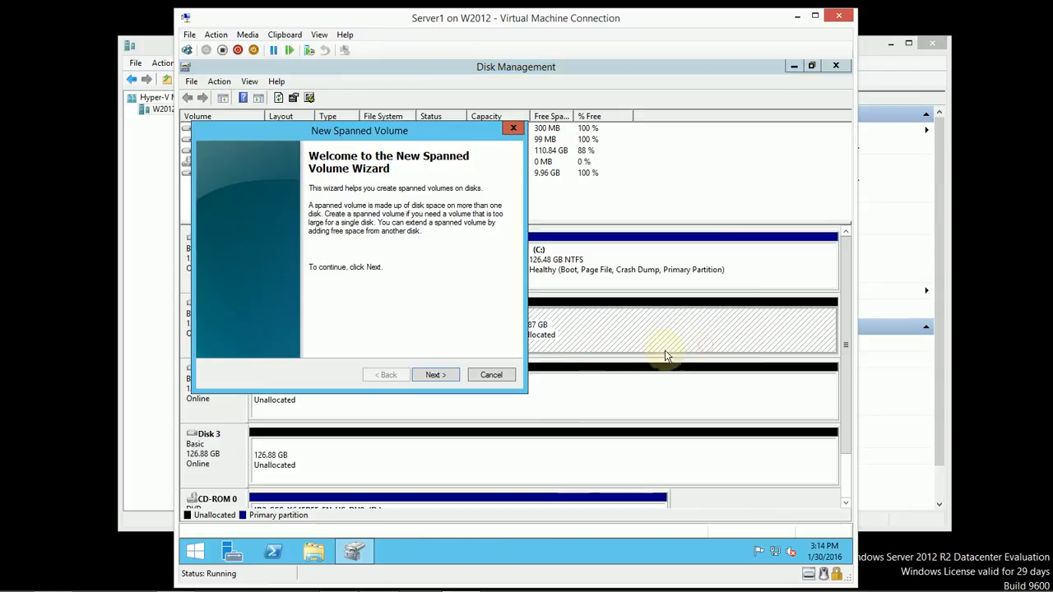
pyautogui.click(451, 375)
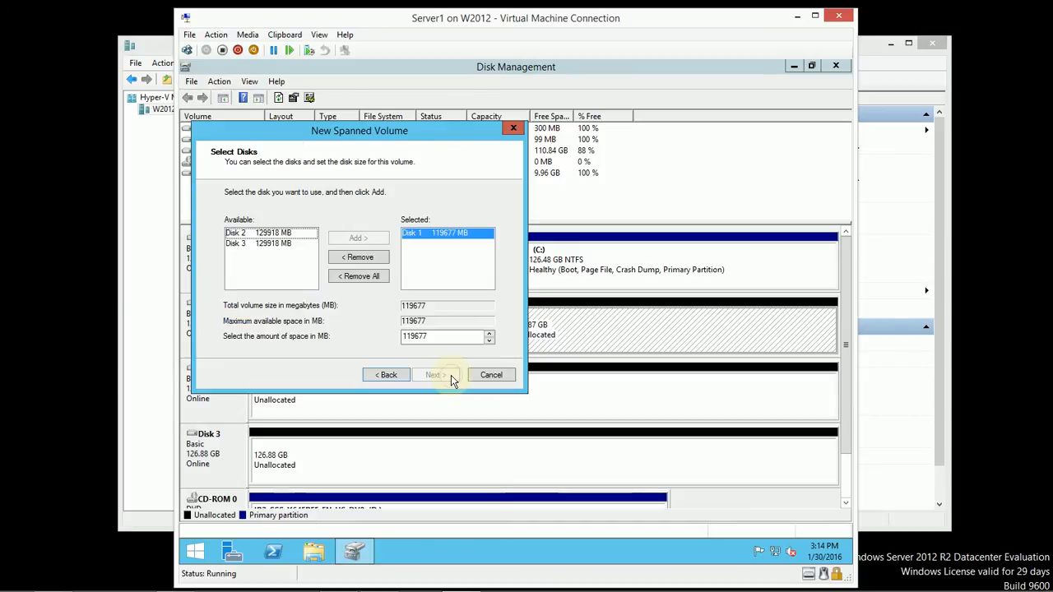
pyautogui.click(279, 236)
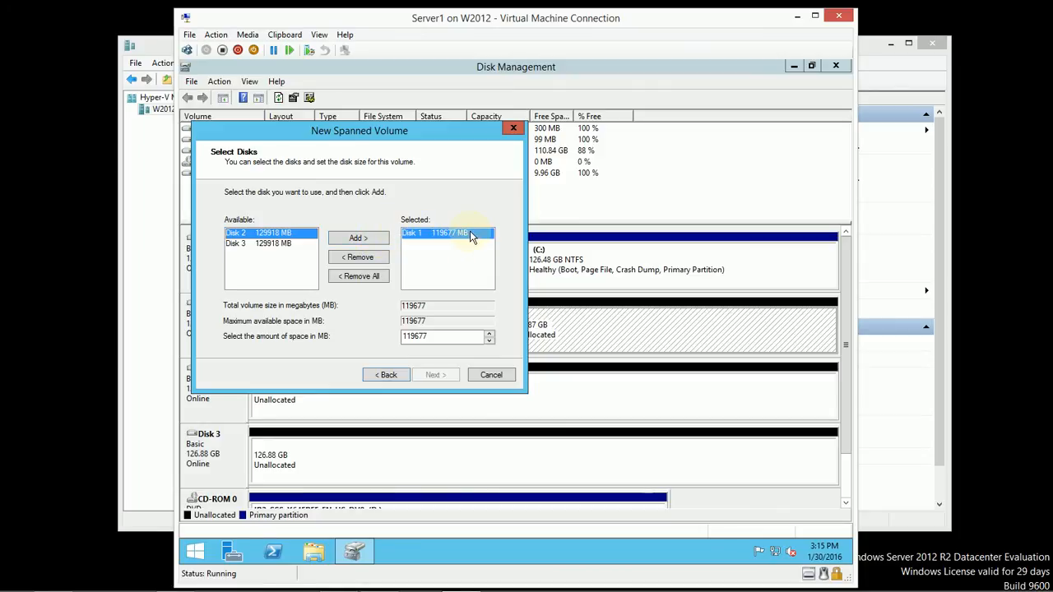
pyautogui.click(357, 237)
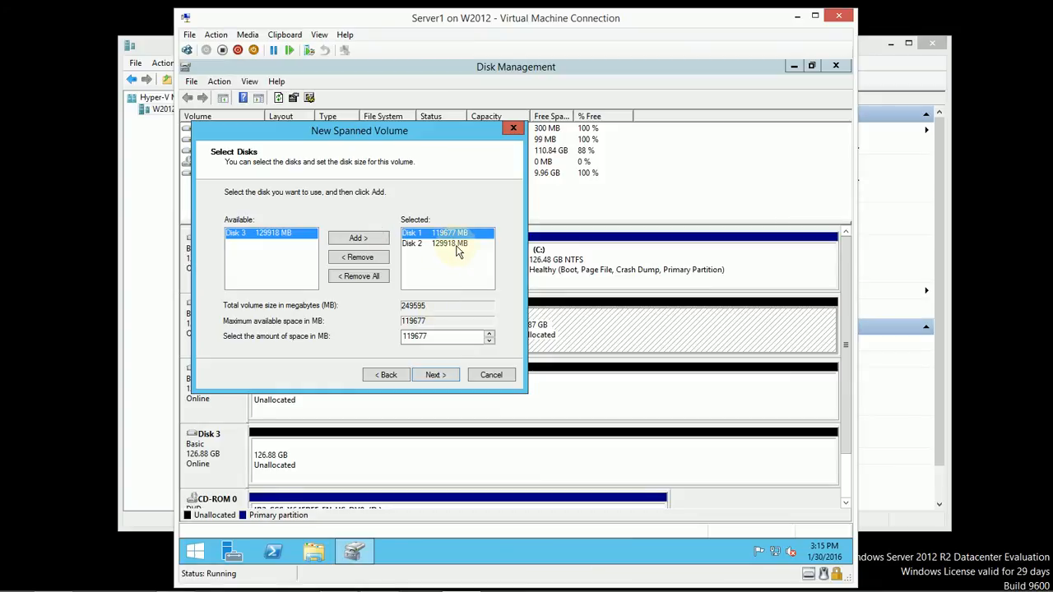
# Step: Allocate 10240 MB on Disk 1 and 20480 MB on Disk 2 to the spanned volume, accepting drive letter F
pyautogui.moveTo(431, 336); pyautogui.dragTo(378, 335)
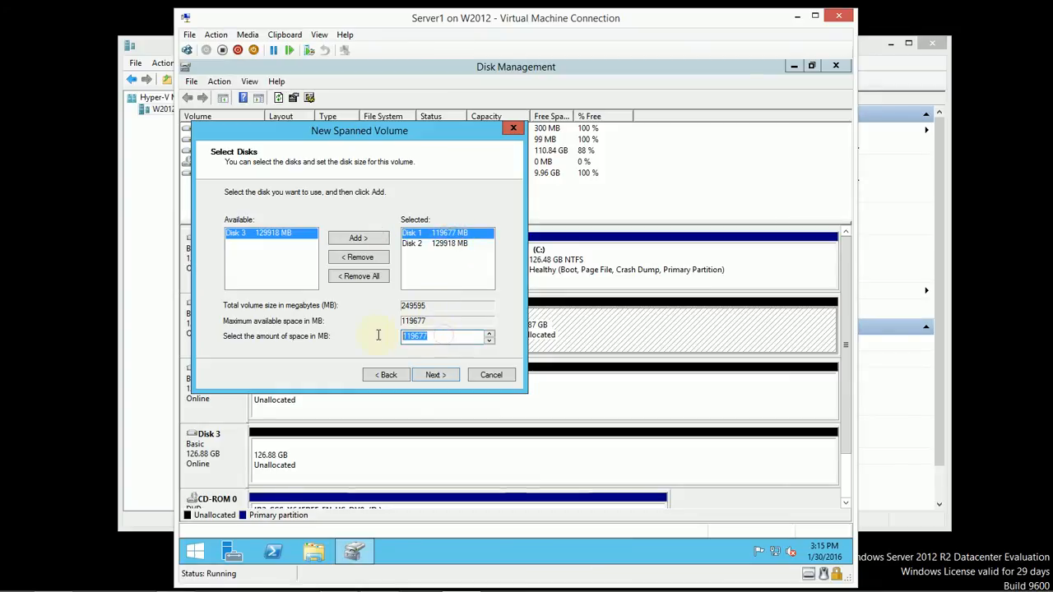
pyautogui.write('10240')
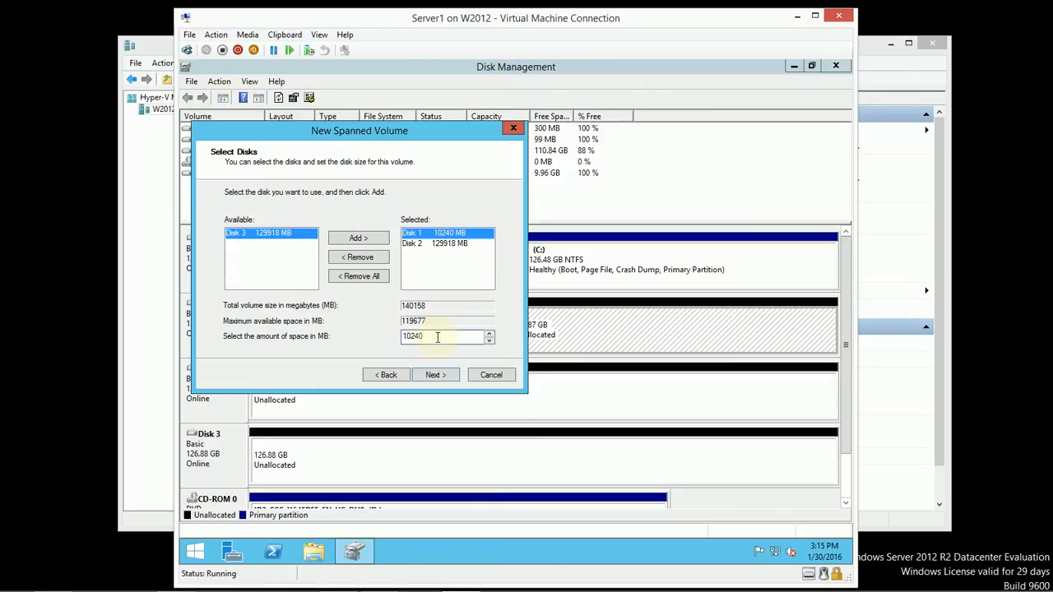
pyautogui.click(436, 243)
pyautogui.moveTo(439, 337); pyautogui.dragTo(387, 338)
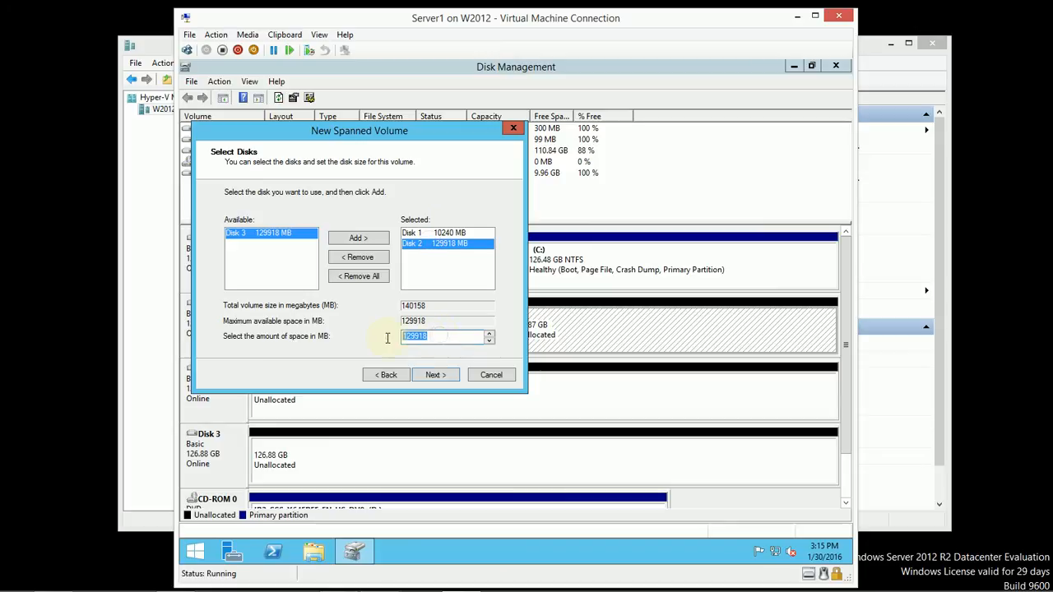
pyautogui.write('204')
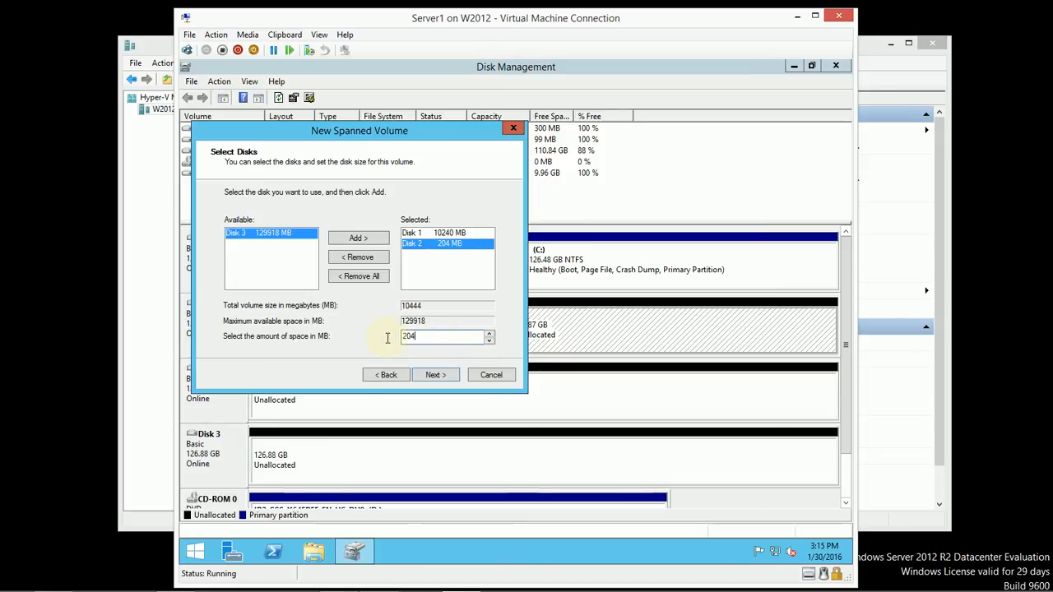
pyautogui.write('80')
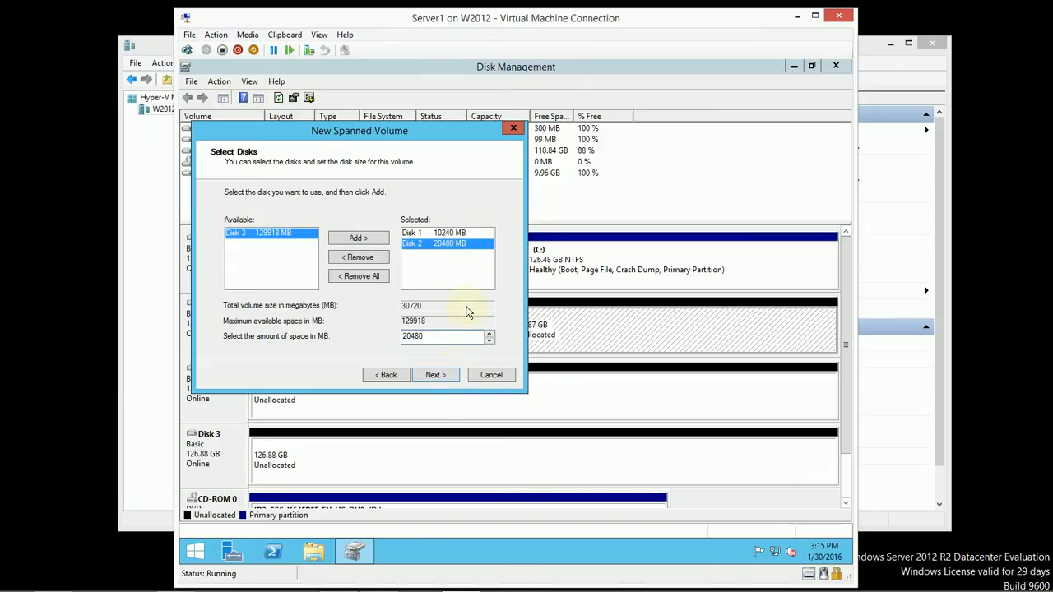
pyautogui.click(435, 375)
pyautogui.click(448, 377)
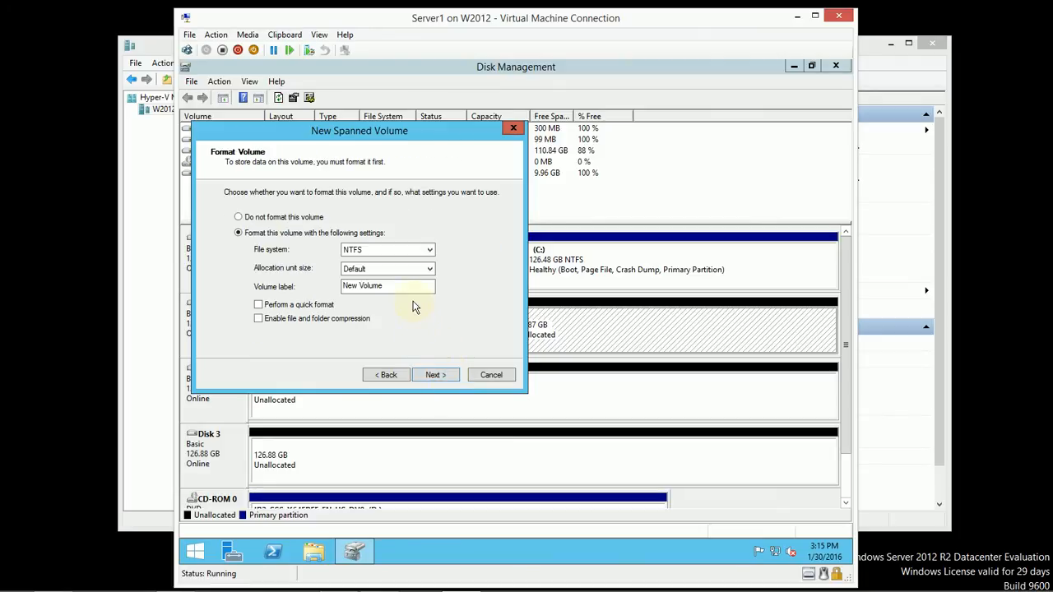
# Step: Label the volume Spanned, enable quick format, and create it, accepting the conversion of the basic disks to dynamic
pyautogui.moveTo(395, 287); pyautogui.dragTo(342, 286)
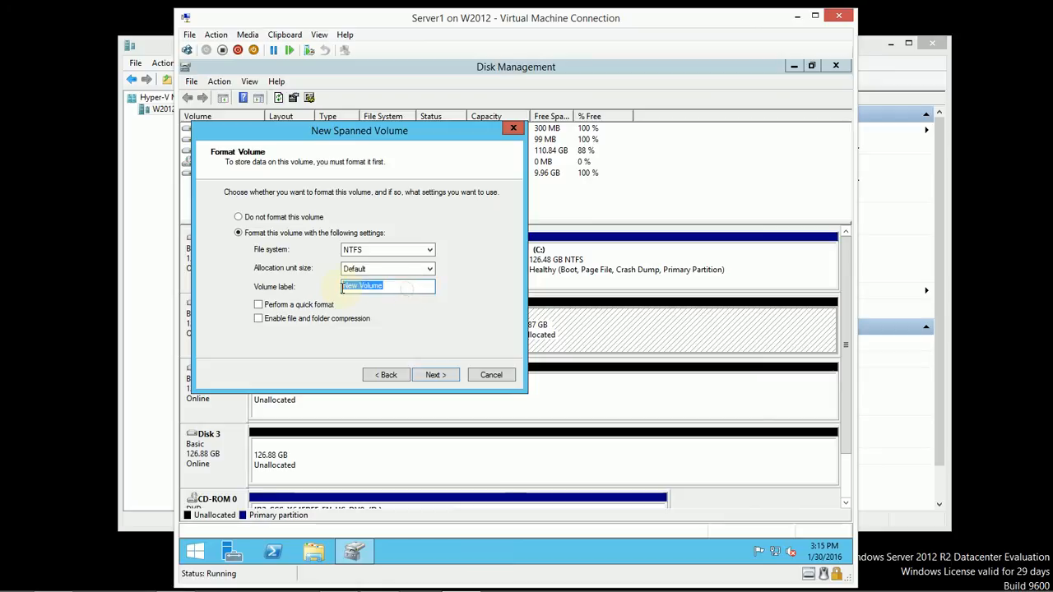
pyautogui.write('Spanned')
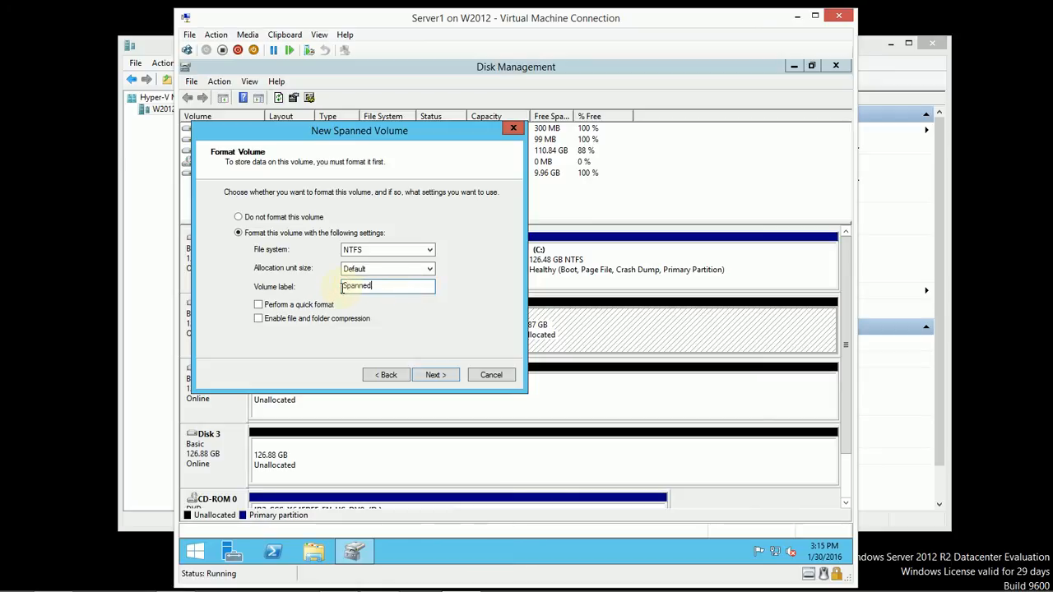
pyautogui.click(258, 304)
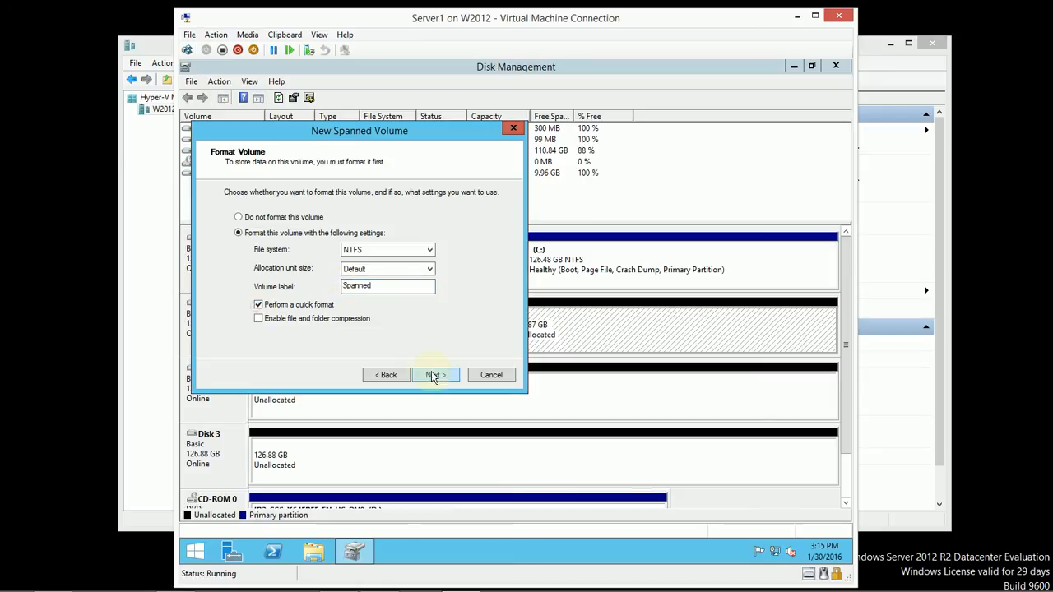
pyautogui.click(448, 375)
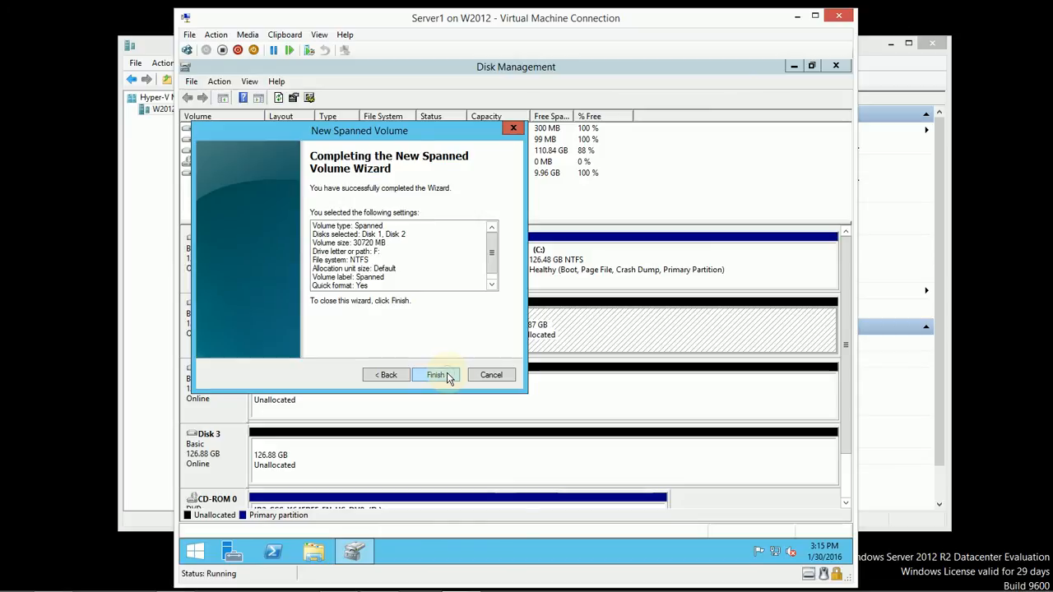
pyautogui.click(449, 375)
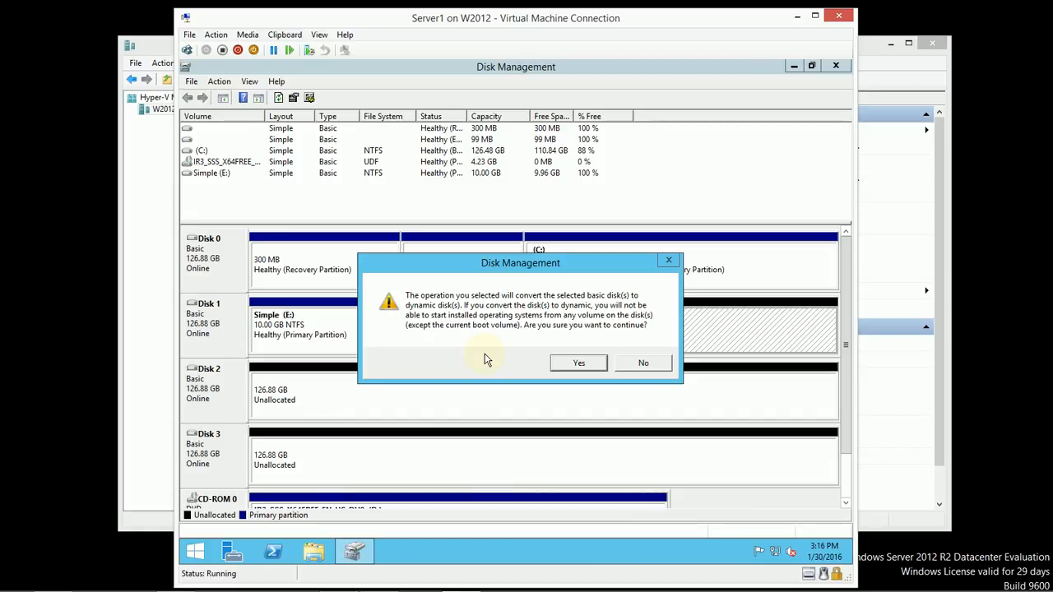
pyautogui.click(586, 363)
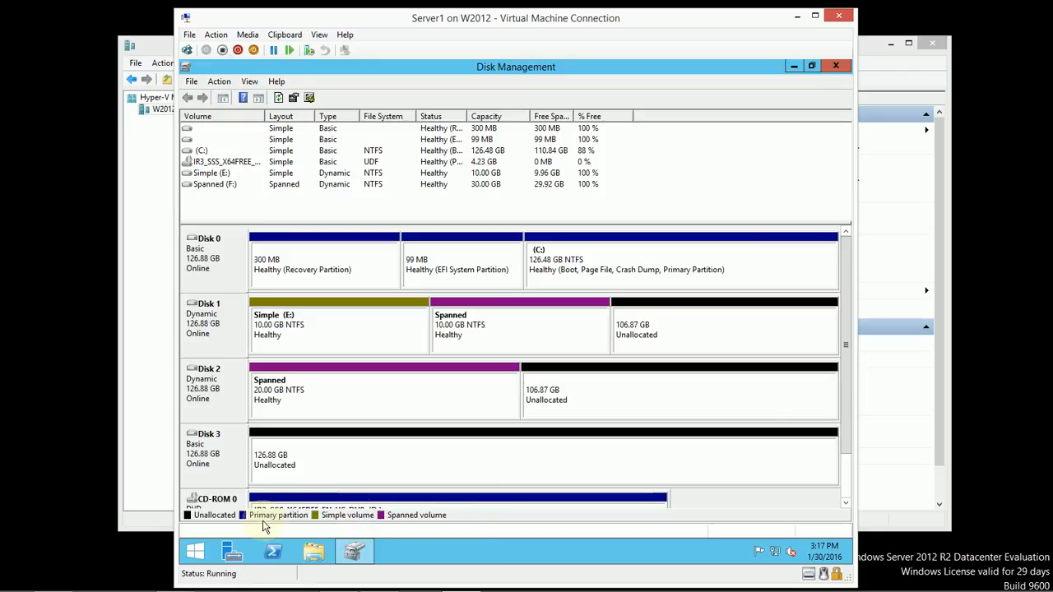
# Step: Examine the C:, Simple (E:) and Spanned (F:) volumes in the disk layout
pyautogui.click(618, 263)
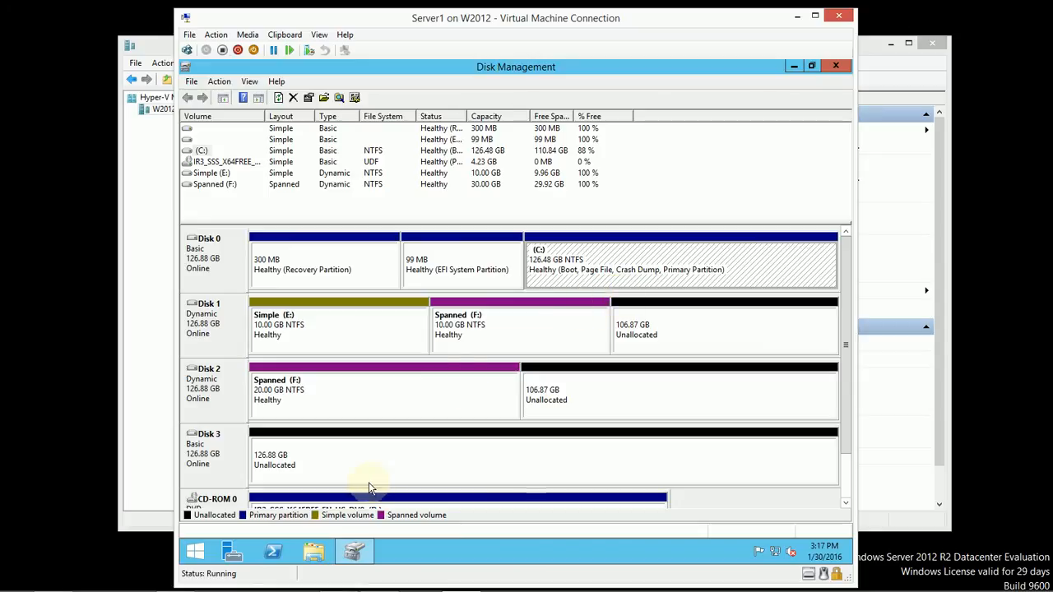
pyautogui.click(318, 332)
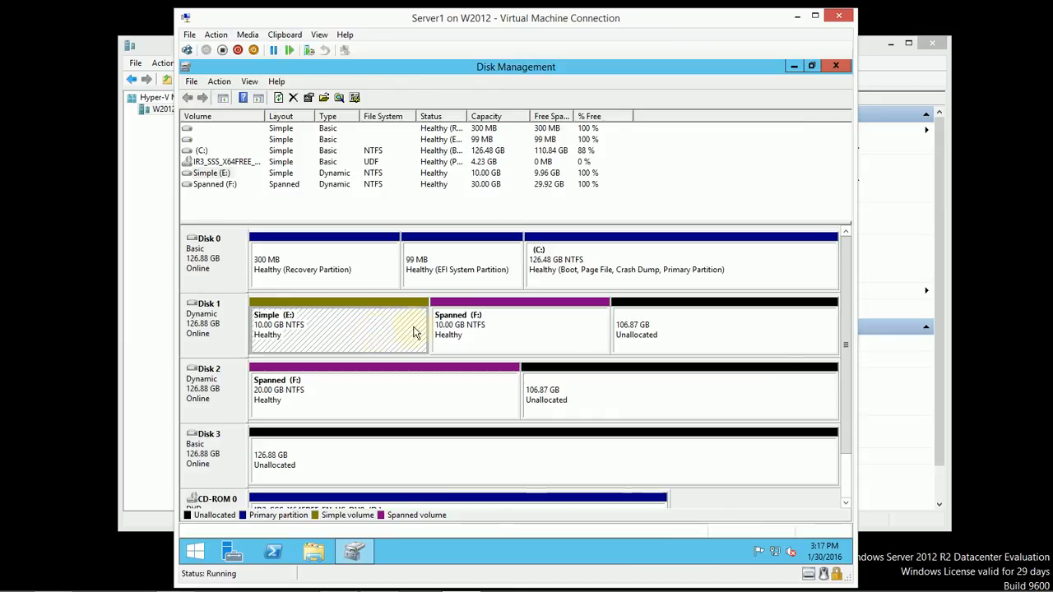
pyautogui.click(504, 326)
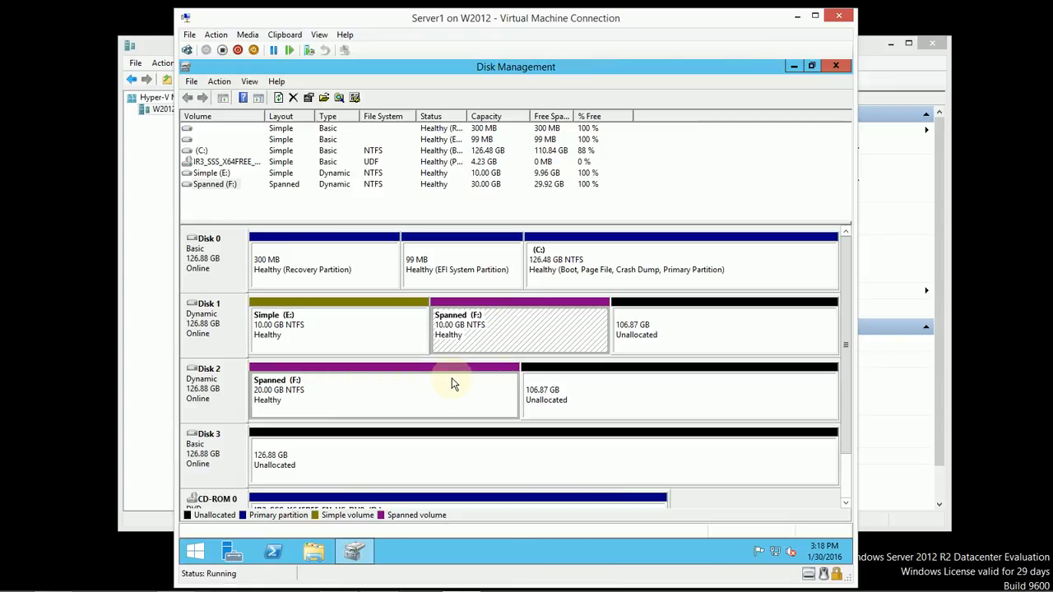
# Step: Start a new striped volume from Disk 1's unallocated space and add Disk 2 to it
pyautogui.click(681, 336)
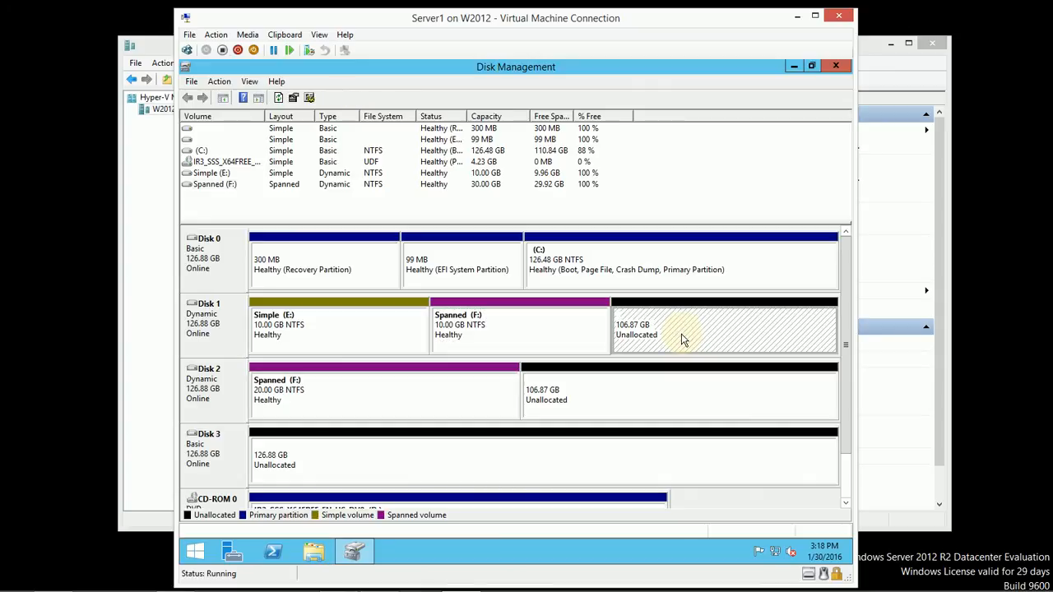
pyautogui.rightClick(690, 327)
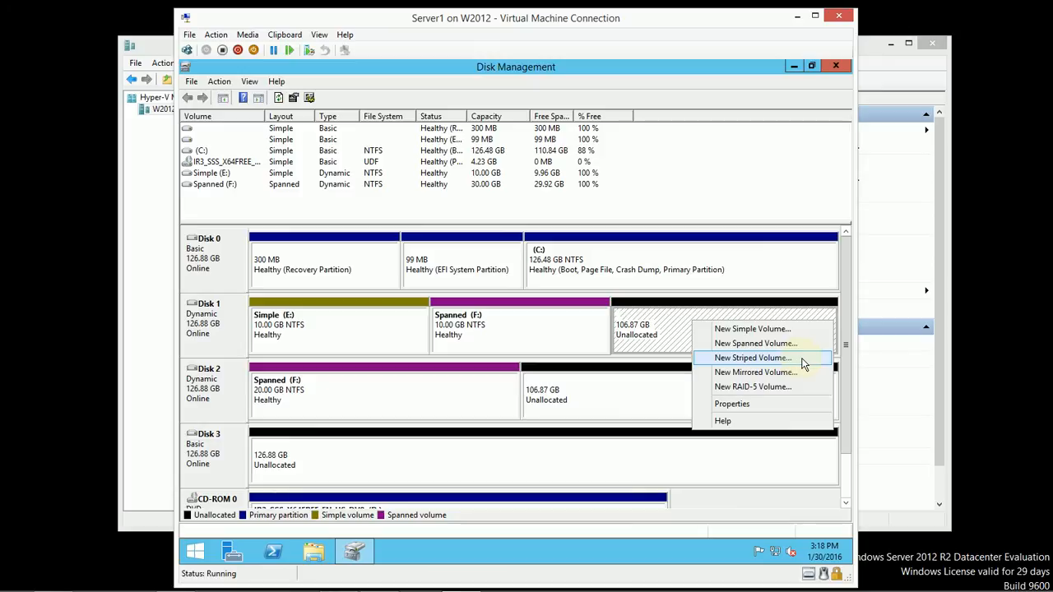
pyautogui.click(752, 358)
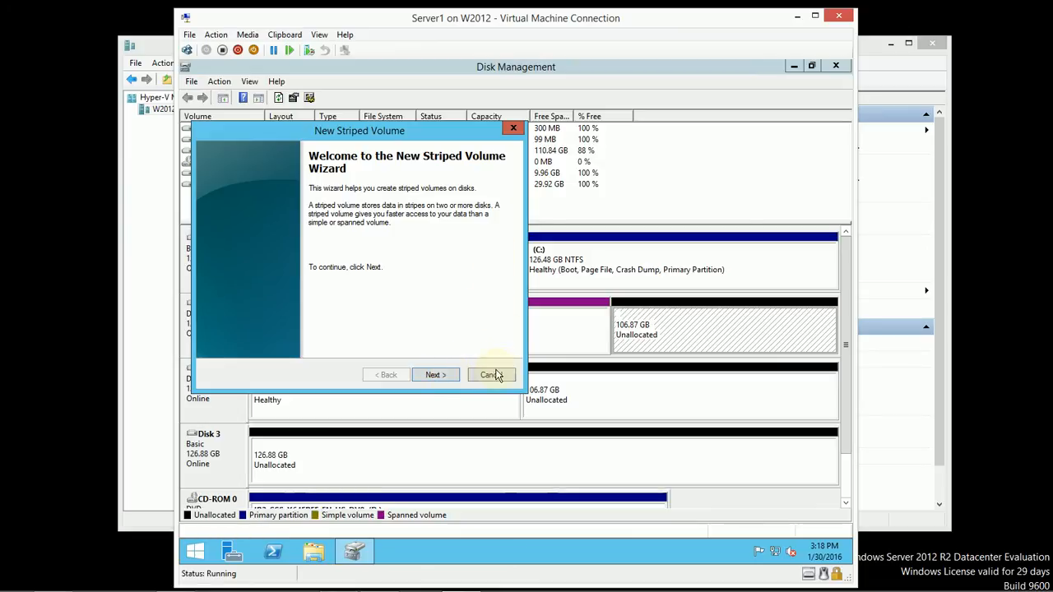
pyautogui.click(444, 374)
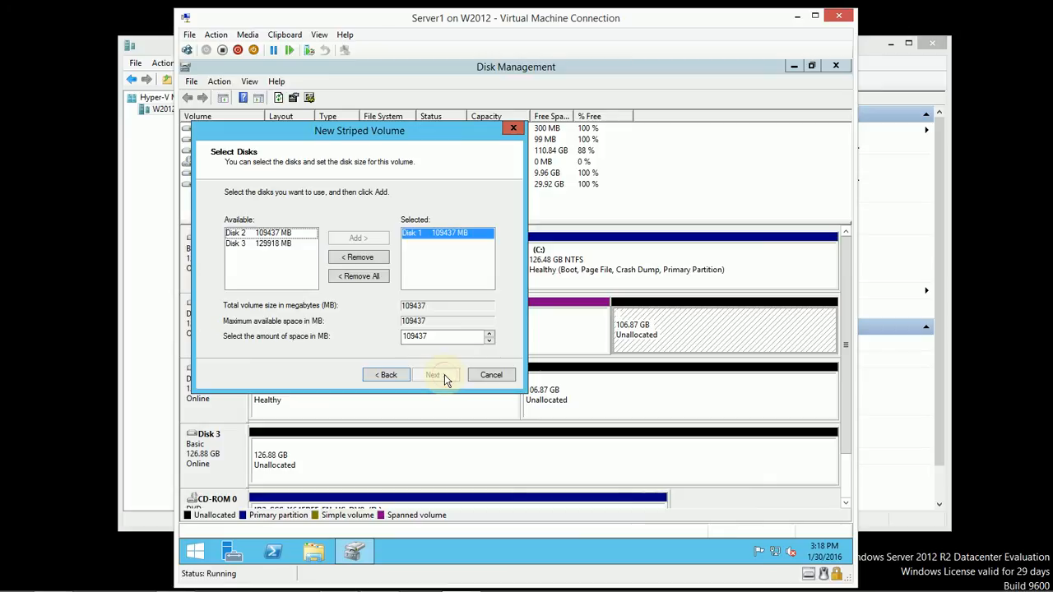
pyautogui.click(301, 233)
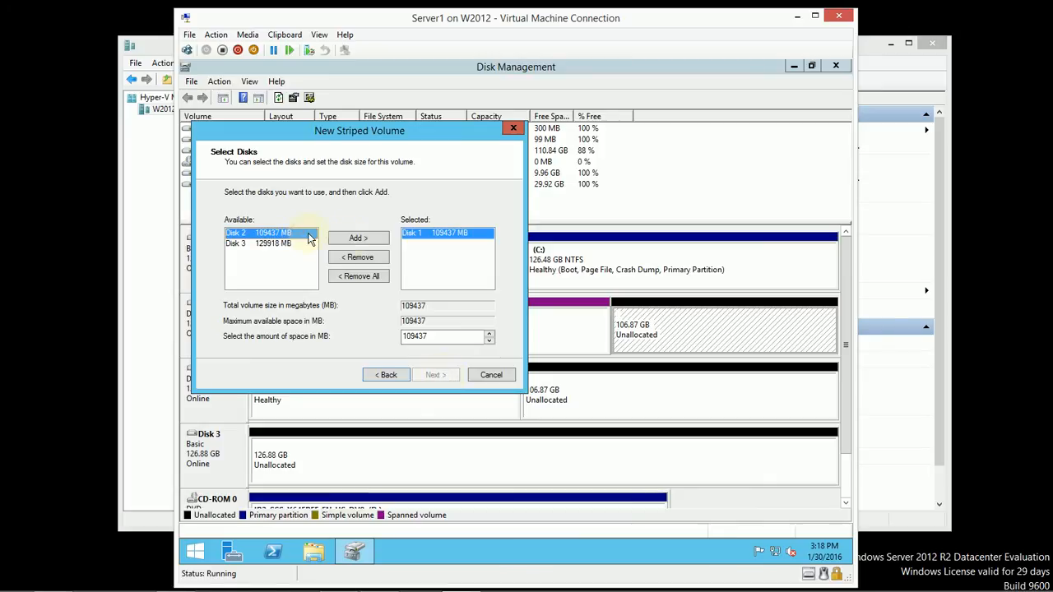
pyautogui.click(381, 238)
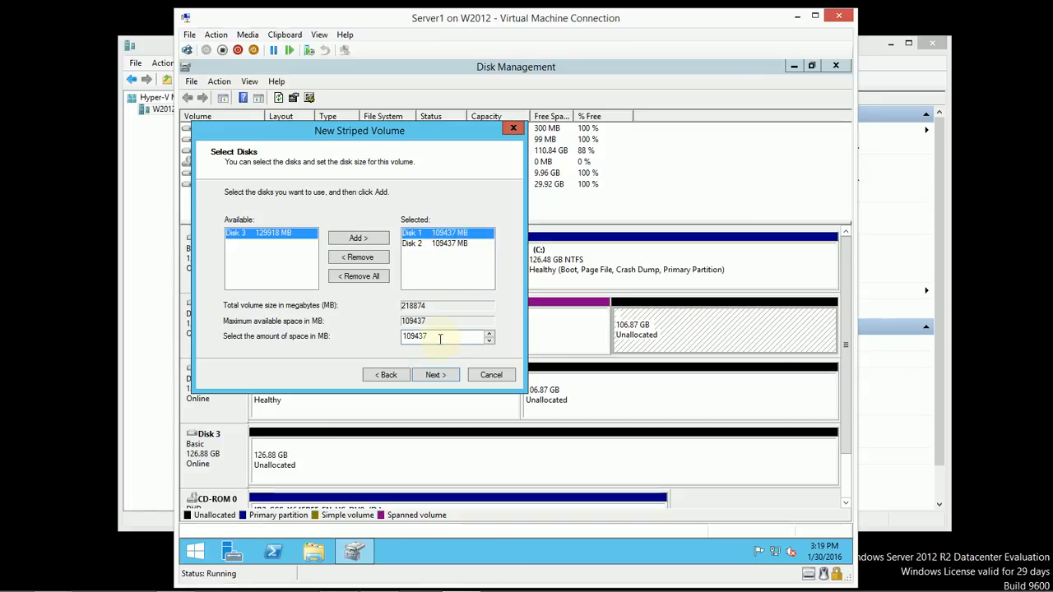
# Step: Allocate 10240 MB per disk to the striped volume and accept drive letter G
pyautogui.moveTo(451, 336); pyautogui.dragTo(378, 336)
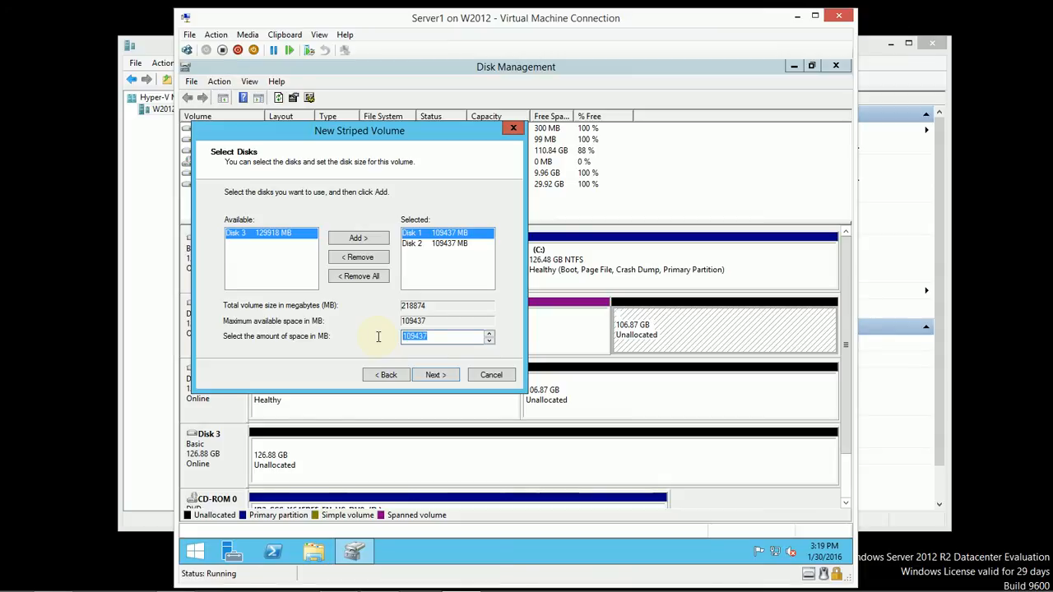
pyautogui.write('10240')
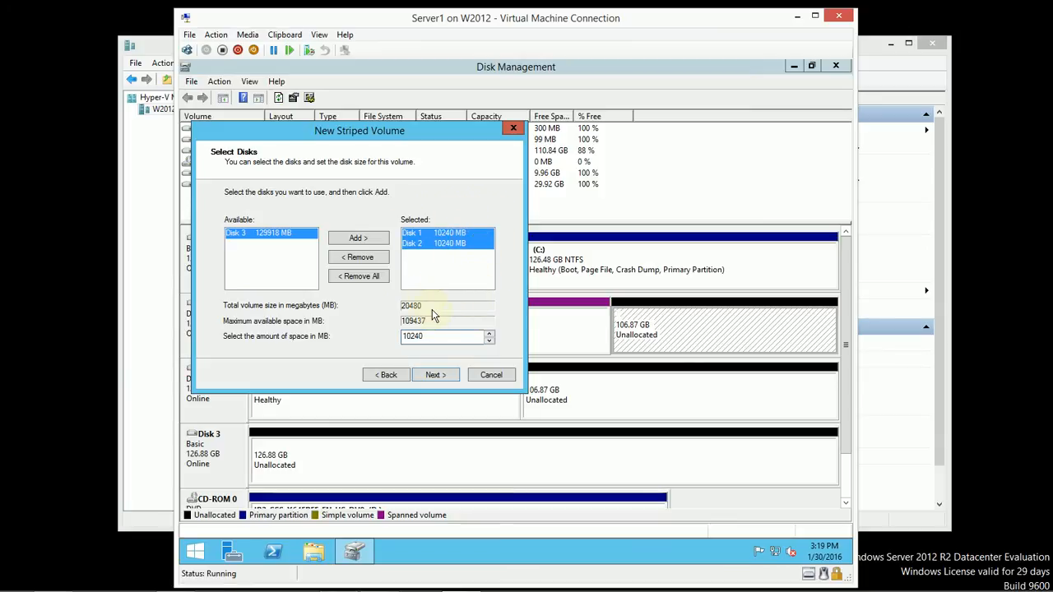
pyautogui.click(445, 380)
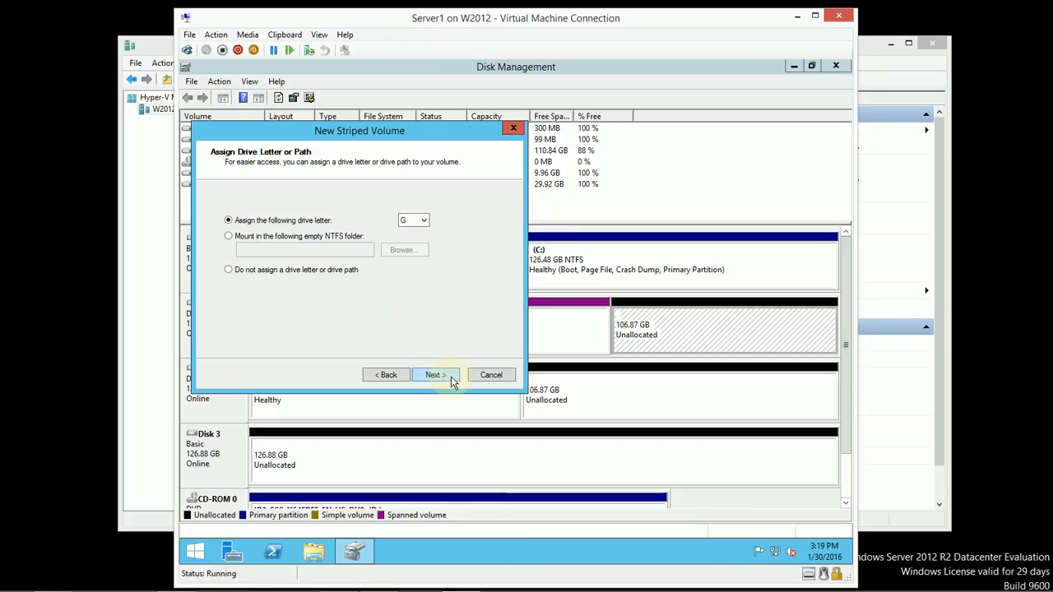
pyautogui.click(451, 376)
# Step: Label the volume Striped, enable quick format with NTFS, and create it
pyautogui.moveTo(395, 283); pyautogui.dragTo(331, 284)
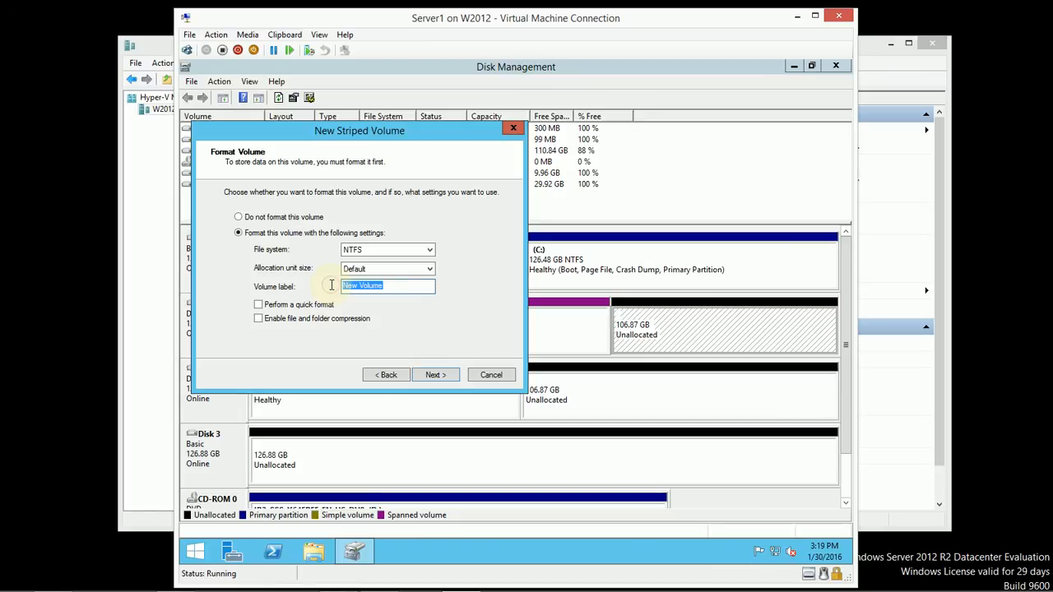
pyautogui.write('Striped')
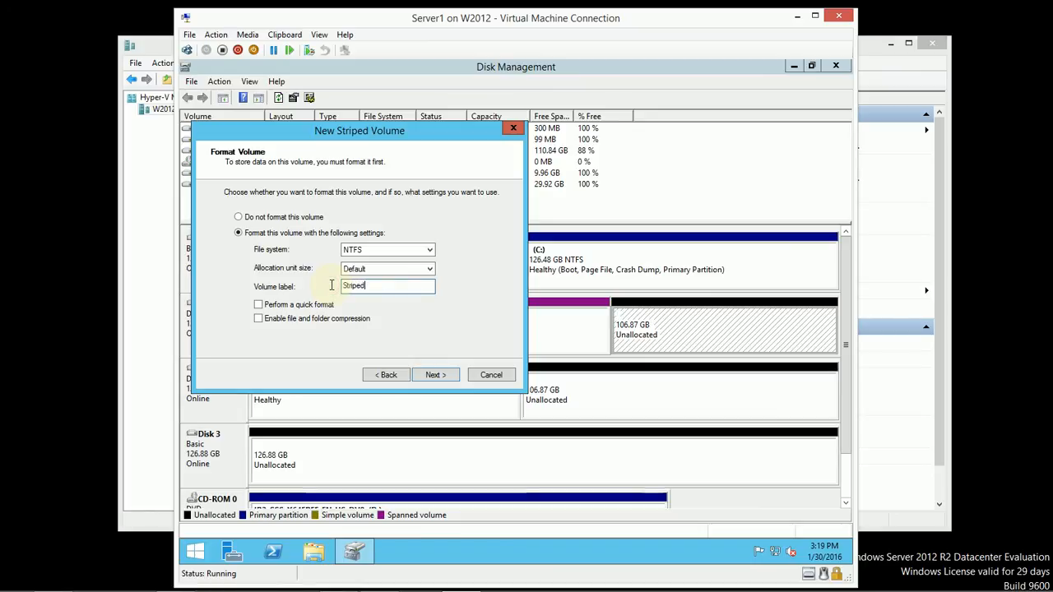
pyautogui.click(258, 305)
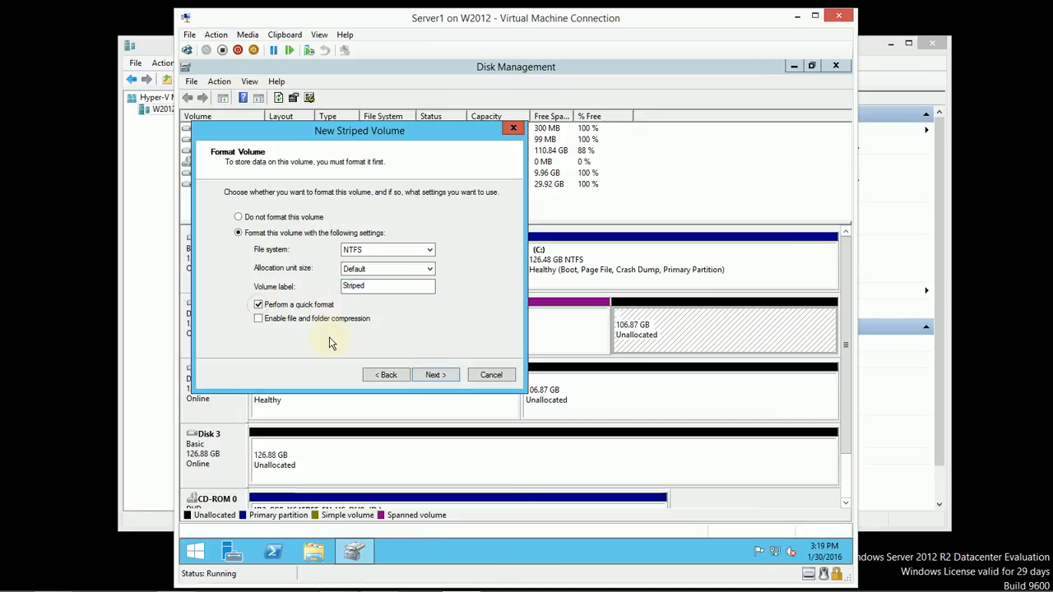
pyautogui.click(446, 375)
pyautogui.click(447, 376)
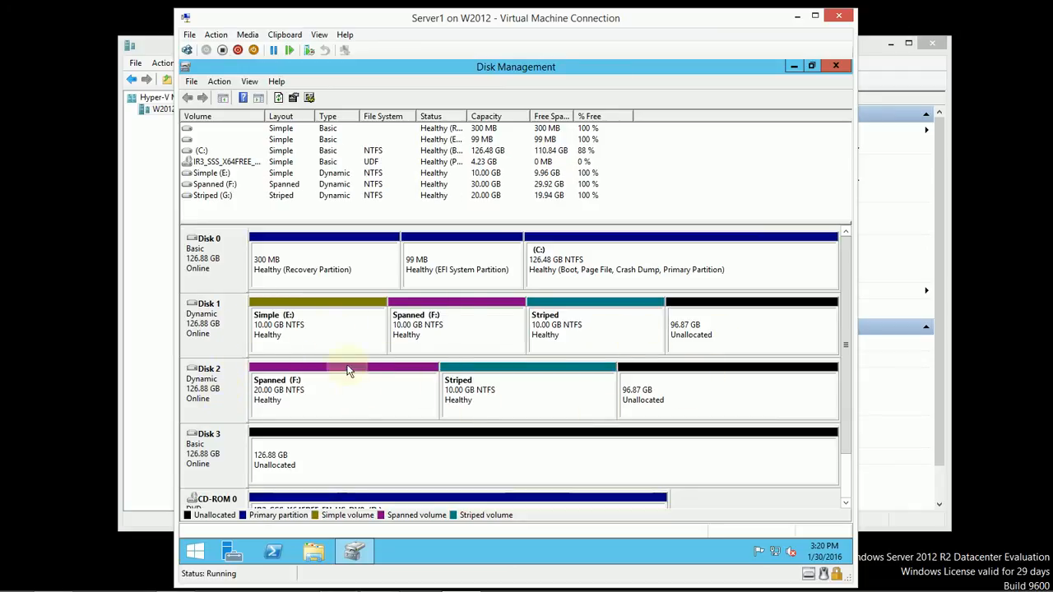
# Step: Start a new mirrored volume from Disk 1's unallocated space and add Disk 2 to it
pyautogui.rightClick(711, 334)
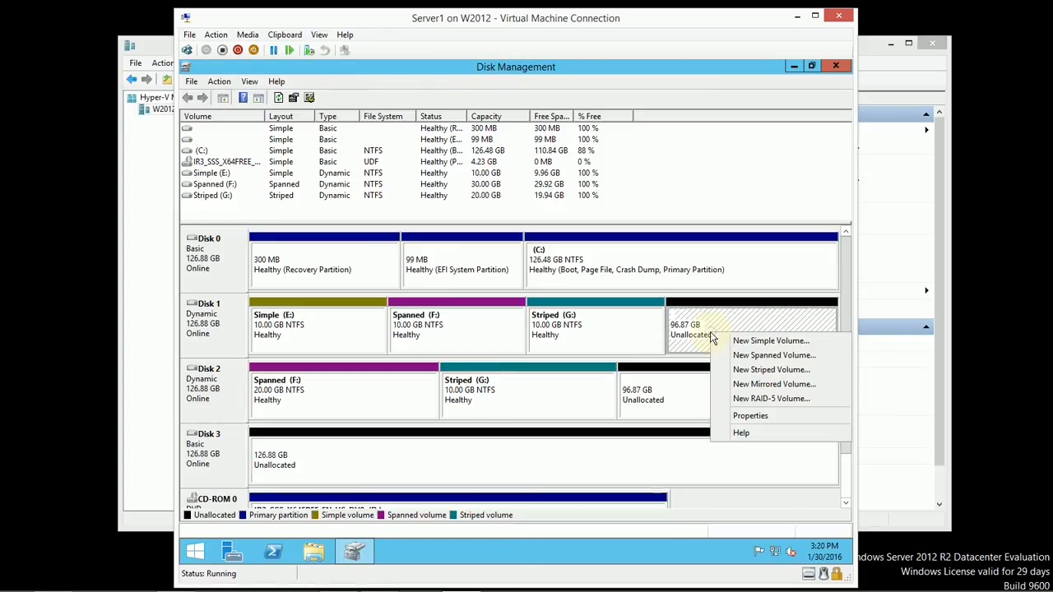
pyautogui.click(788, 385)
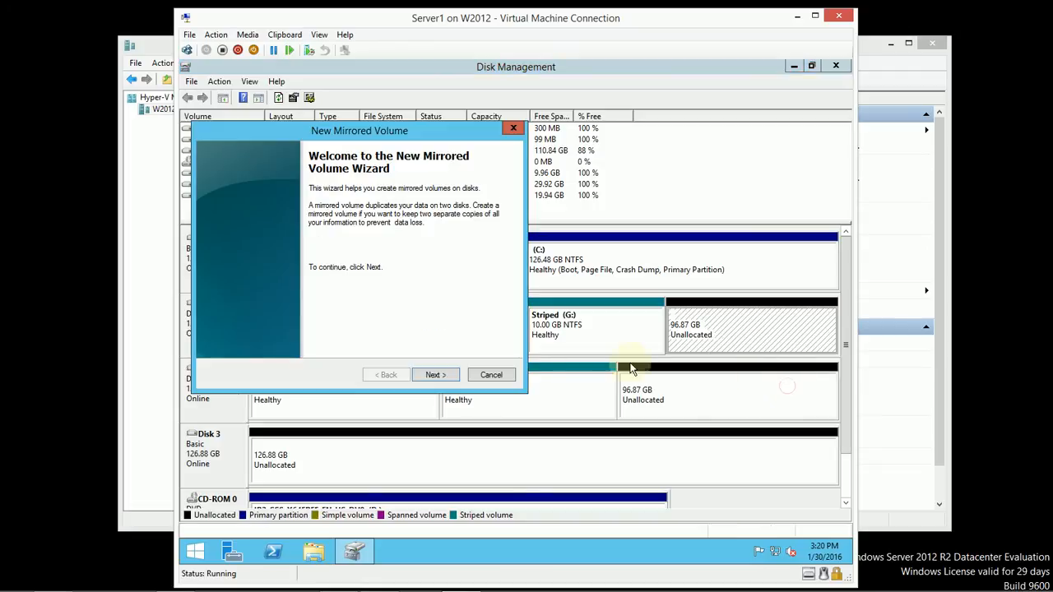
pyautogui.click(448, 379)
pyautogui.click(314, 236)
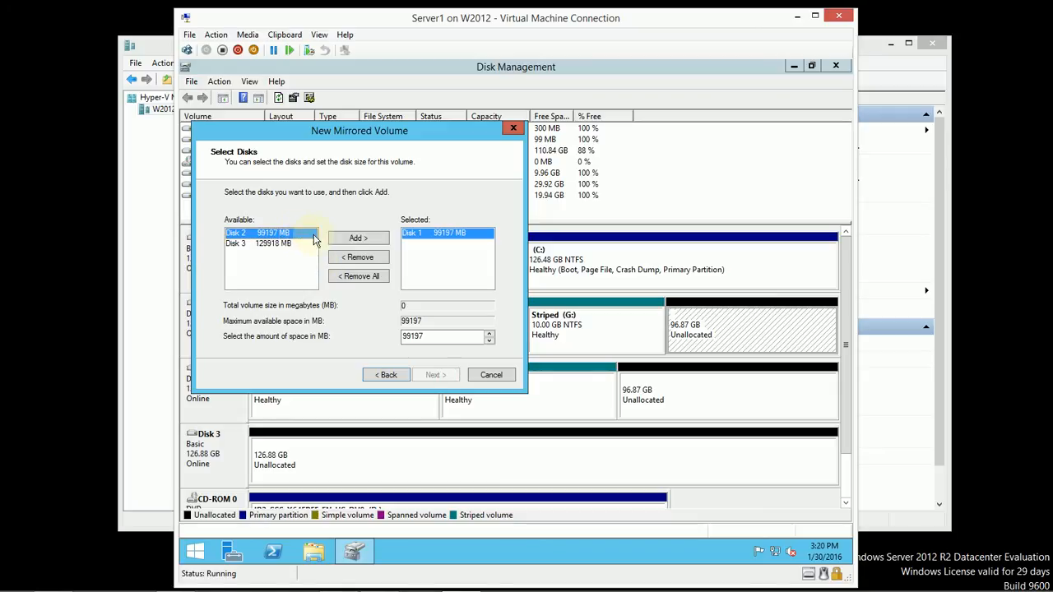
pyautogui.click(358, 238)
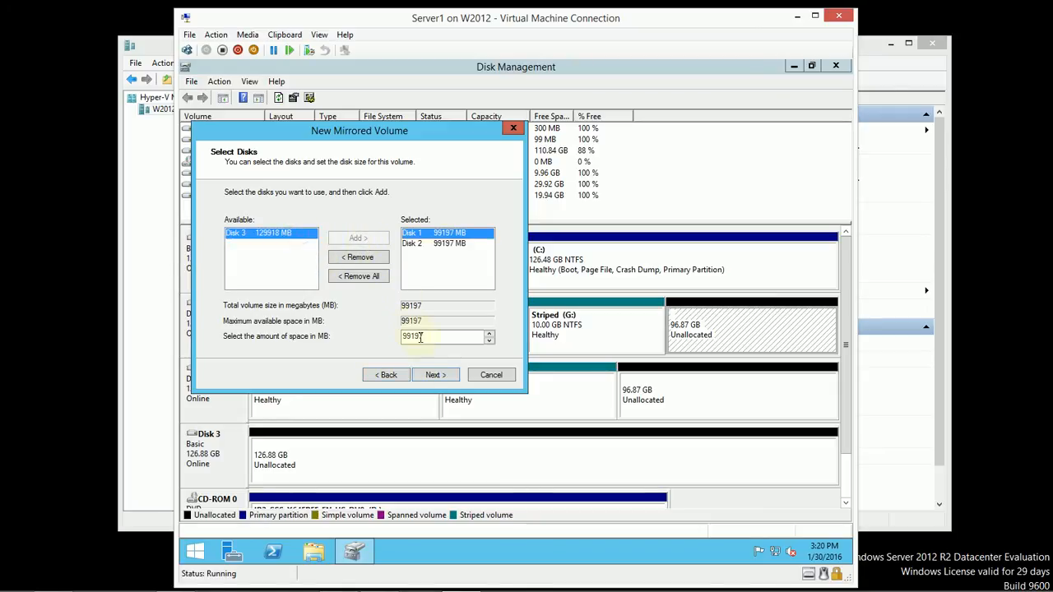
# Step: Allocate 10240 MB per disk to the mirrored volume and accept drive letter H
pyautogui.moveTo(435, 336); pyautogui.dragTo(369, 336)
pyautogui.write('10240')
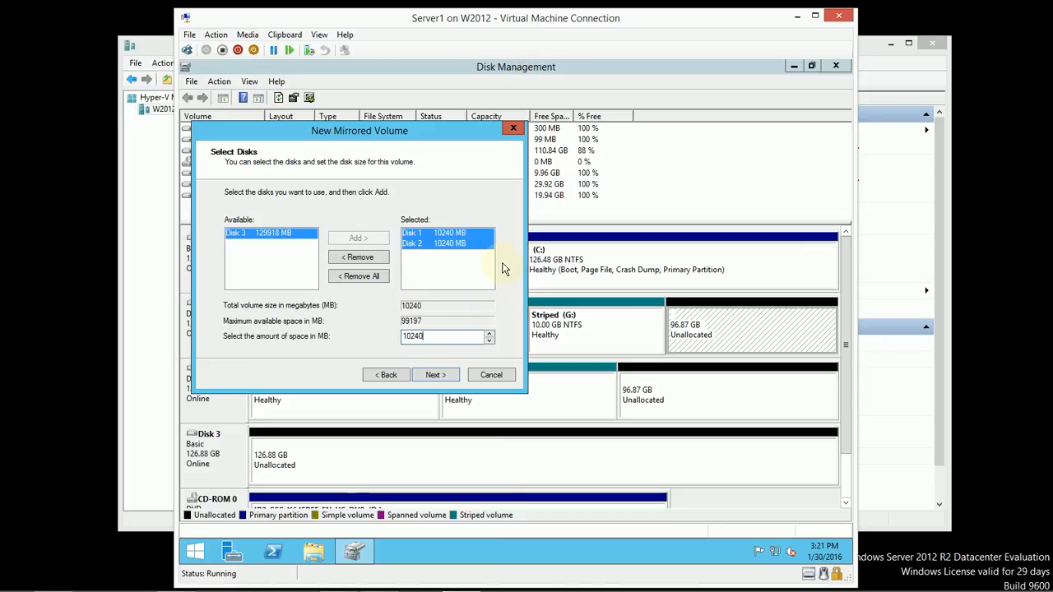
pyautogui.click(447, 377)
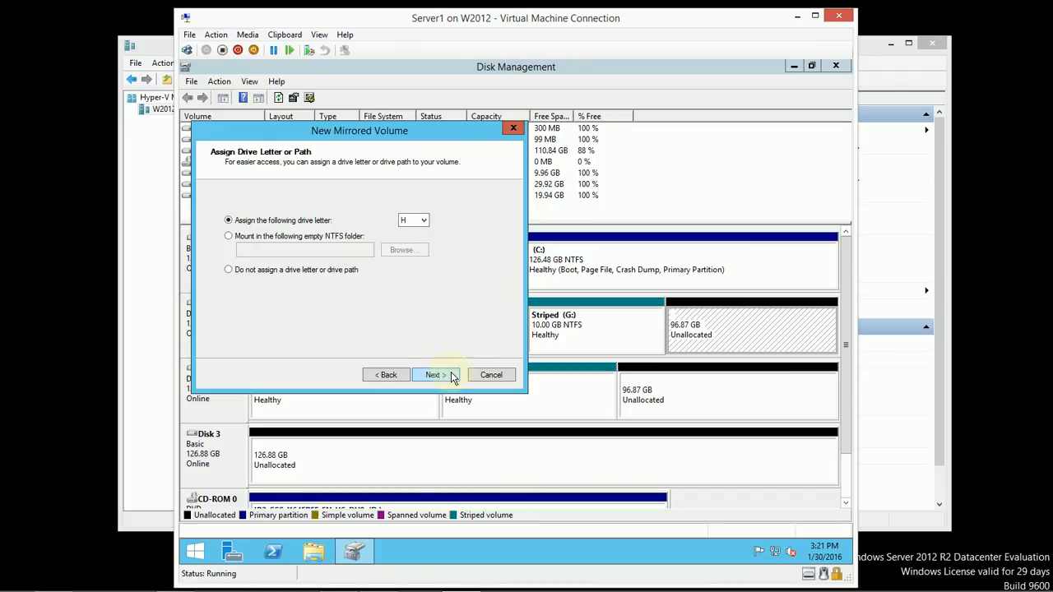
pyautogui.click(451, 377)
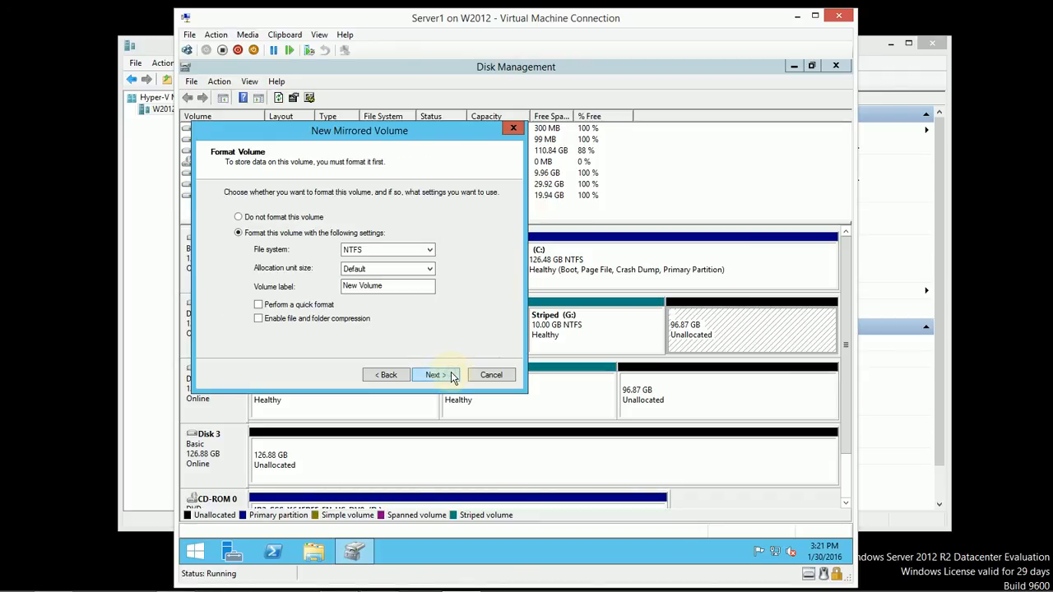
# Step: Label the volume Mirrored, enable quick format with NTFS, and create it
pyautogui.write('Mirrored')
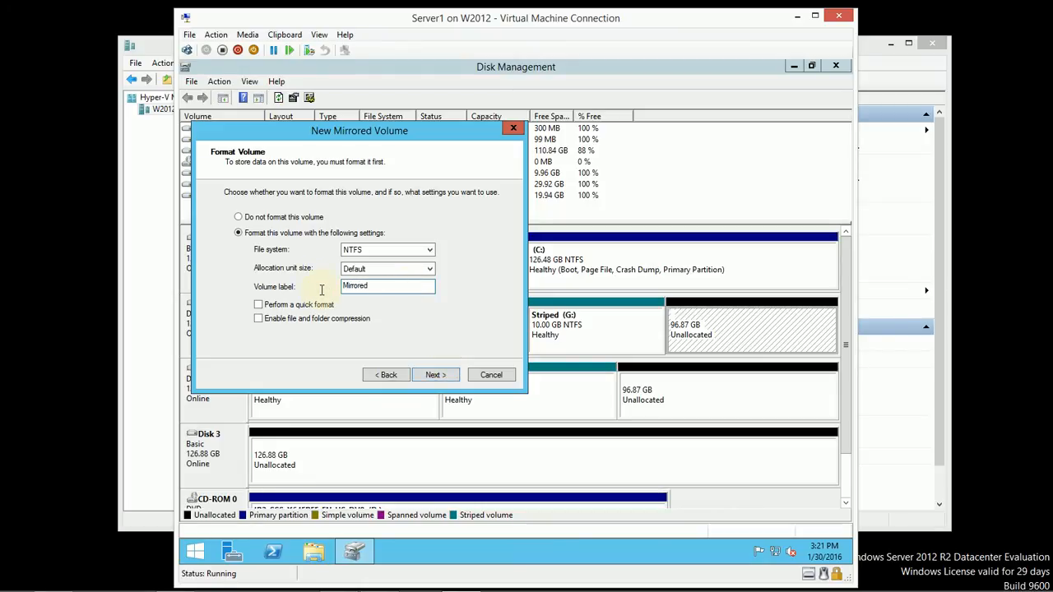
pyautogui.click(258, 304)
pyautogui.click(440, 379)
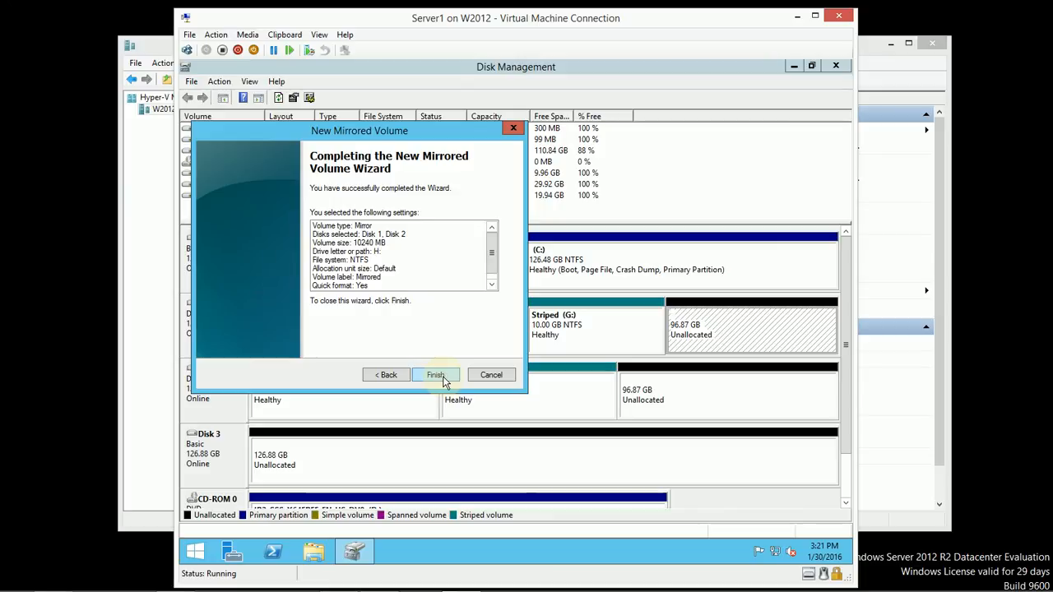
pyautogui.click(436, 375)
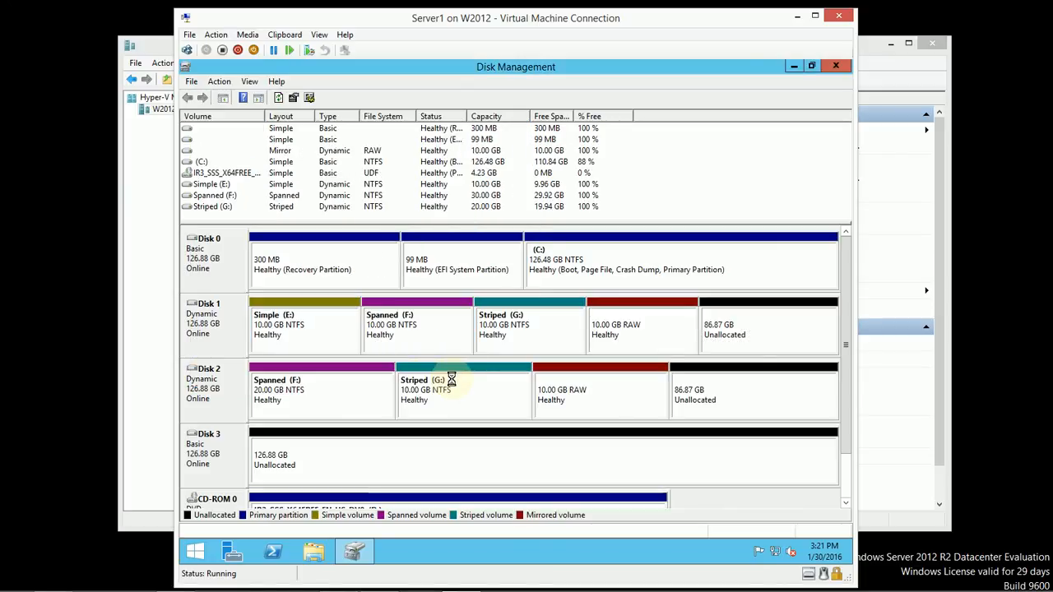
# Step: Start a new RAID-5 volume from Disk 1's unallocated space and add Disk 2 and Disk 3 to it
pyautogui.click(759, 328)
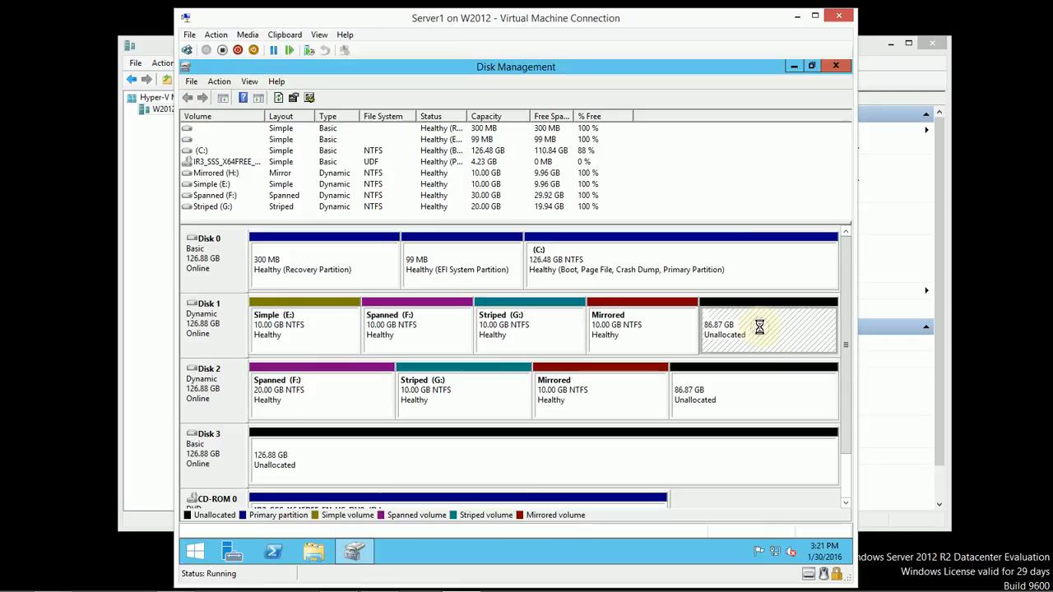
pyautogui.rightClick(713, 314)
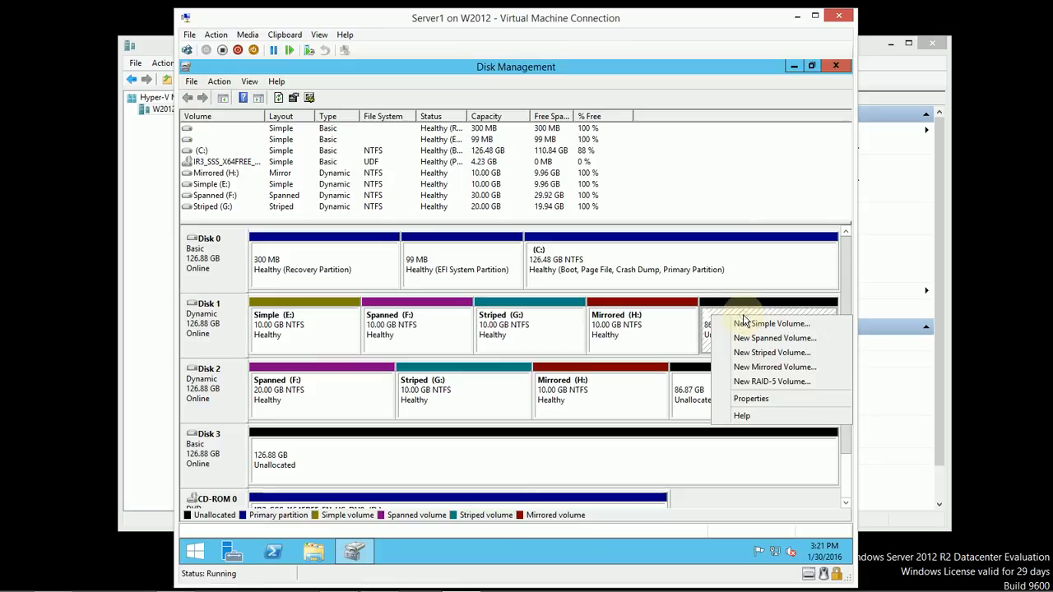
pyautogui.click(810, 385)
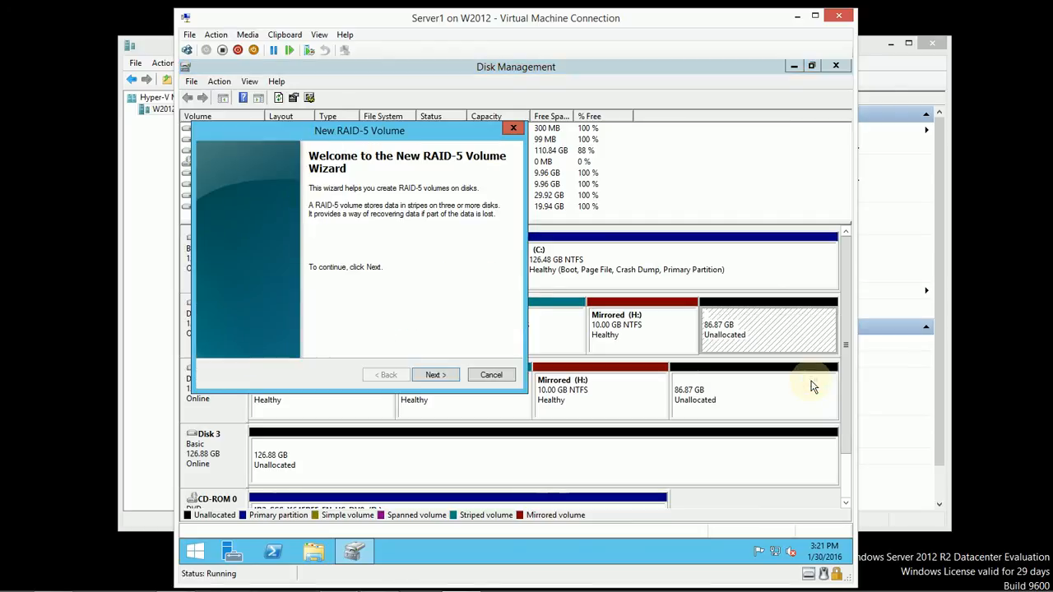
pyautogui.click(447, 376)
pyautogui.click(300, 238)
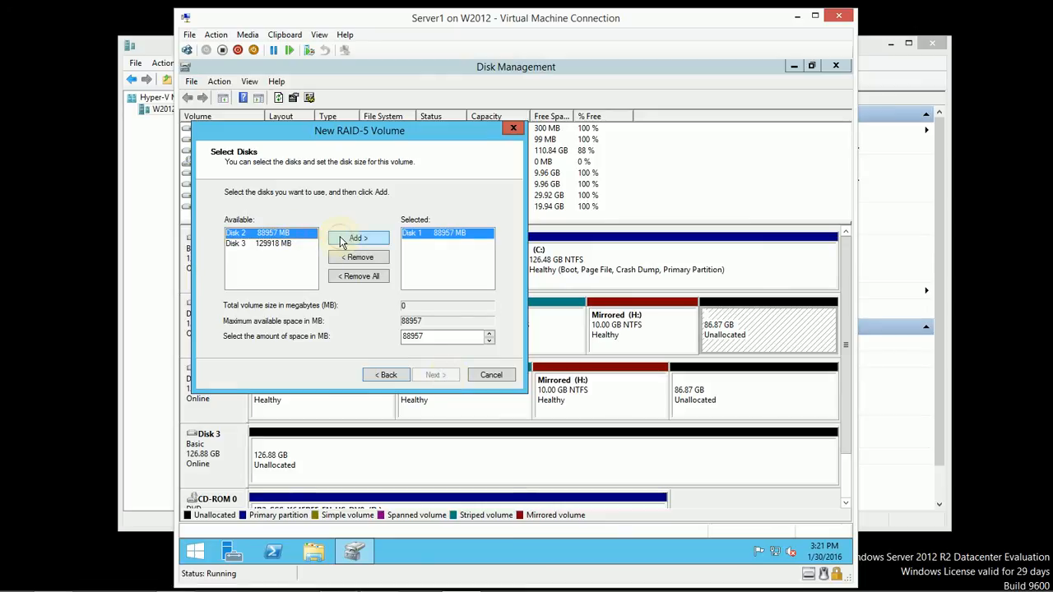
pyautogui.click(354, 238)
pyautogui.click(354, 239)
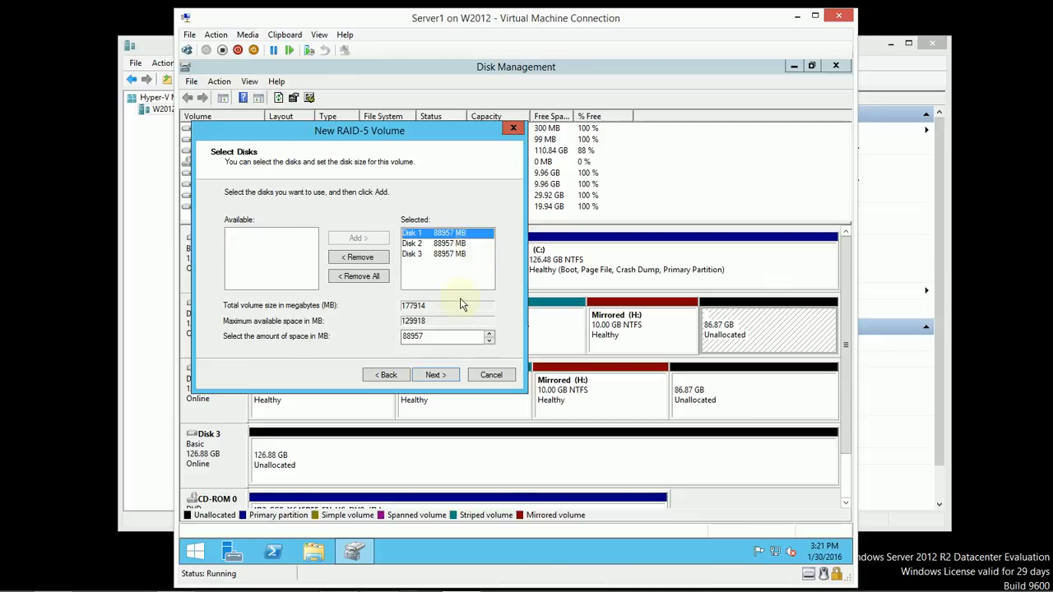
# Step: Allocate 10240 MB per disk to the RAID-5 volume and accept drive letter I
pyautogui.moveTo(440, 336); pyautogui.dragTo(368, 342)
pyautogui.write('10240')
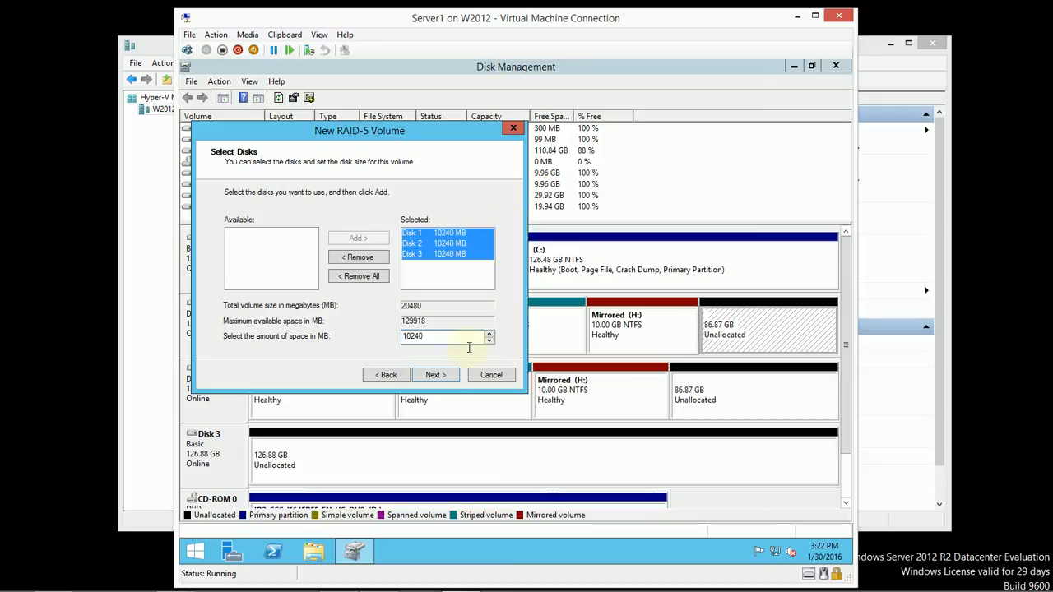
pyautogui.click(451, 378)
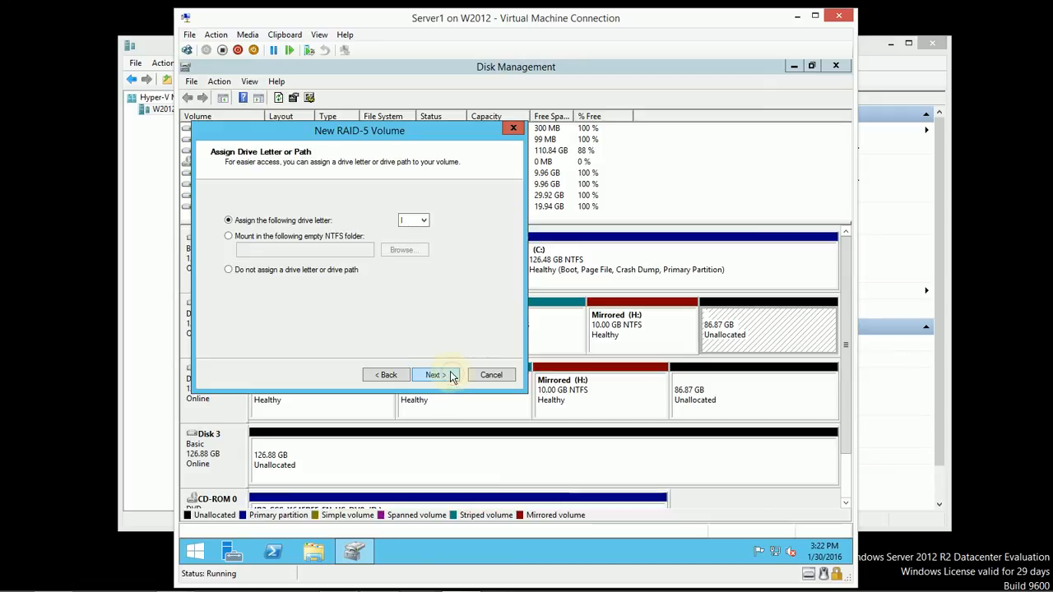
pyautogui.click(423, 221)
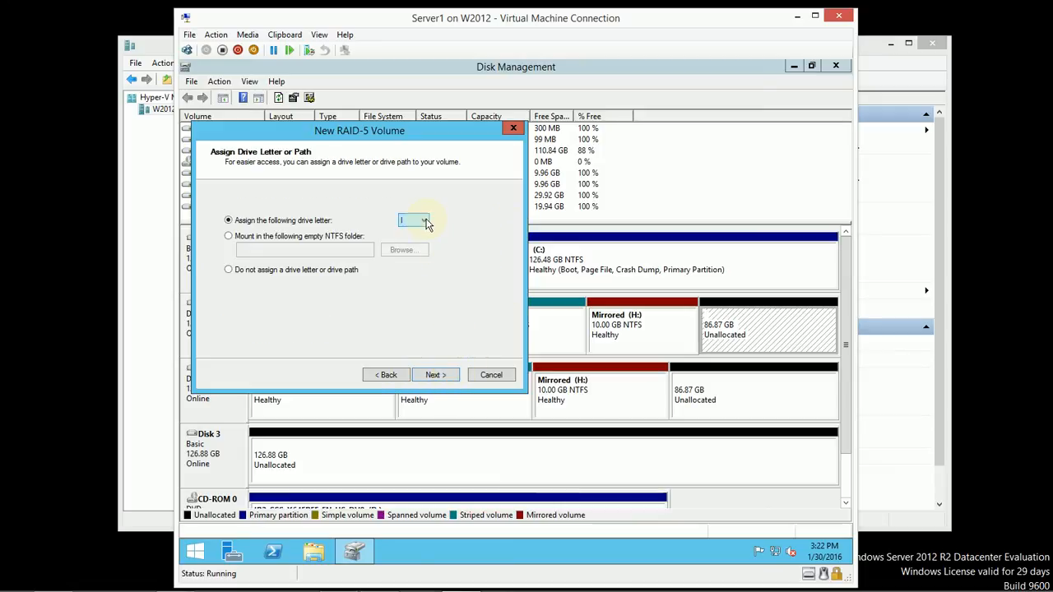
pyautogui.click(453, 378)
# Step: Label the RAID-5 volume RAID5, enable quick format with NTFS, create it and accept the conversion to dynamic disk
pyautogui.moveTo(399, 286); pyautogui.dragTo(319, 288)
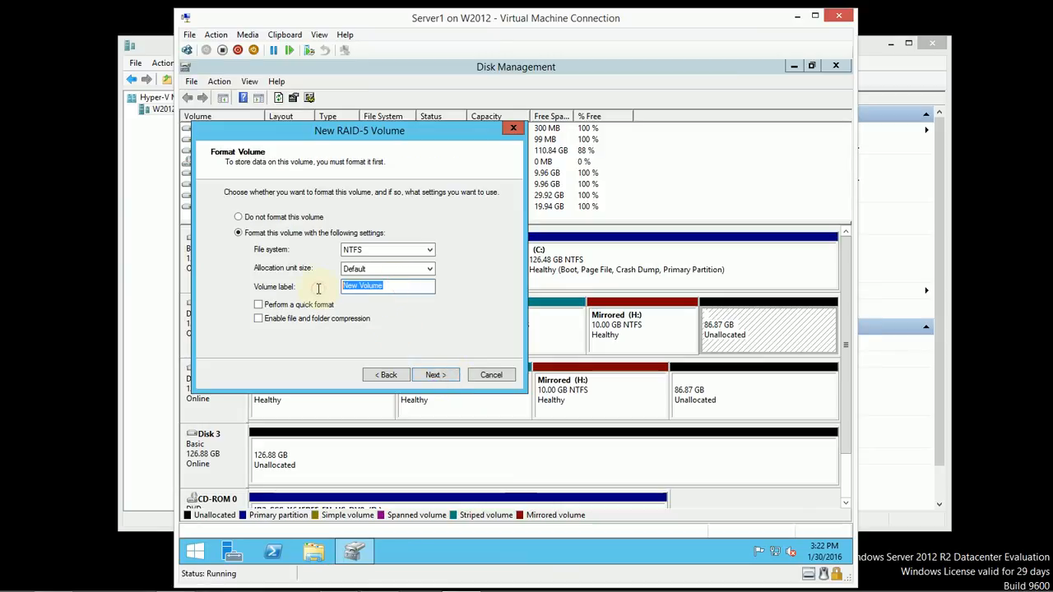
pyautogui.write('RAID5')
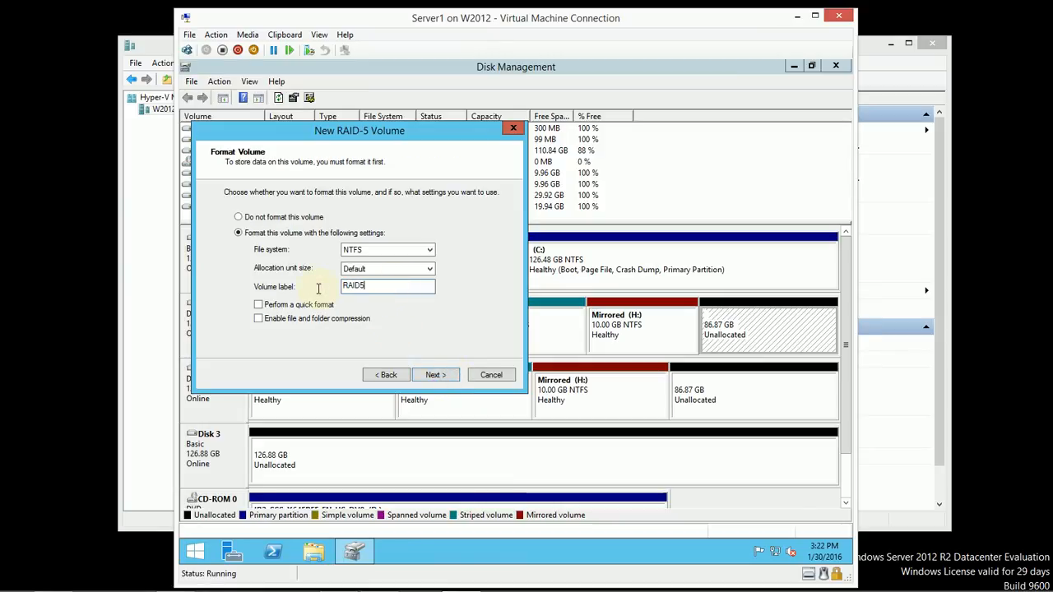
pyautogui.click(259, 305)
pyautogui.click(451, 375)
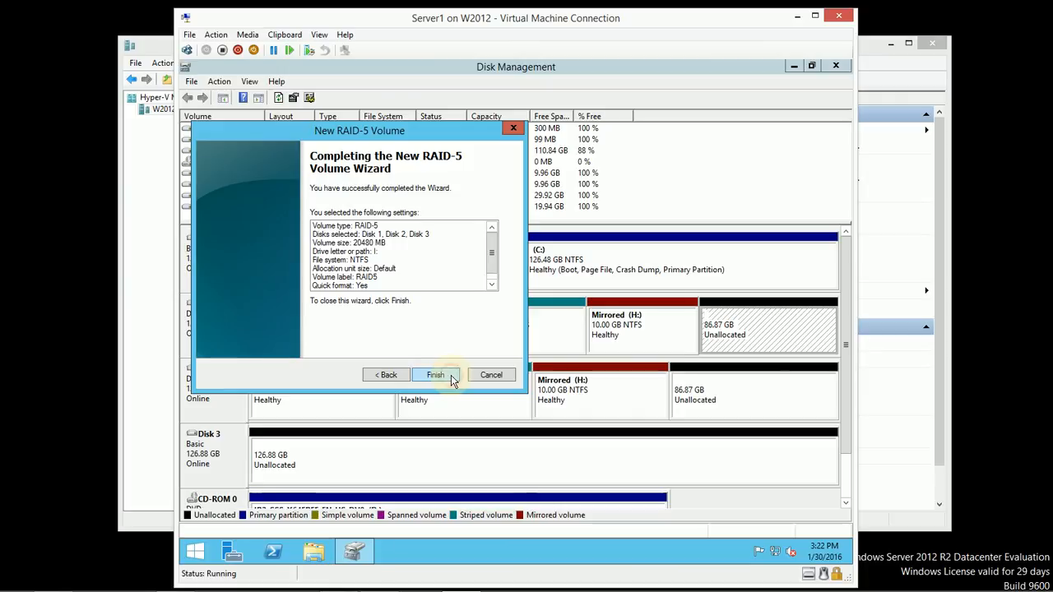
pyautogui.click(435, 375)
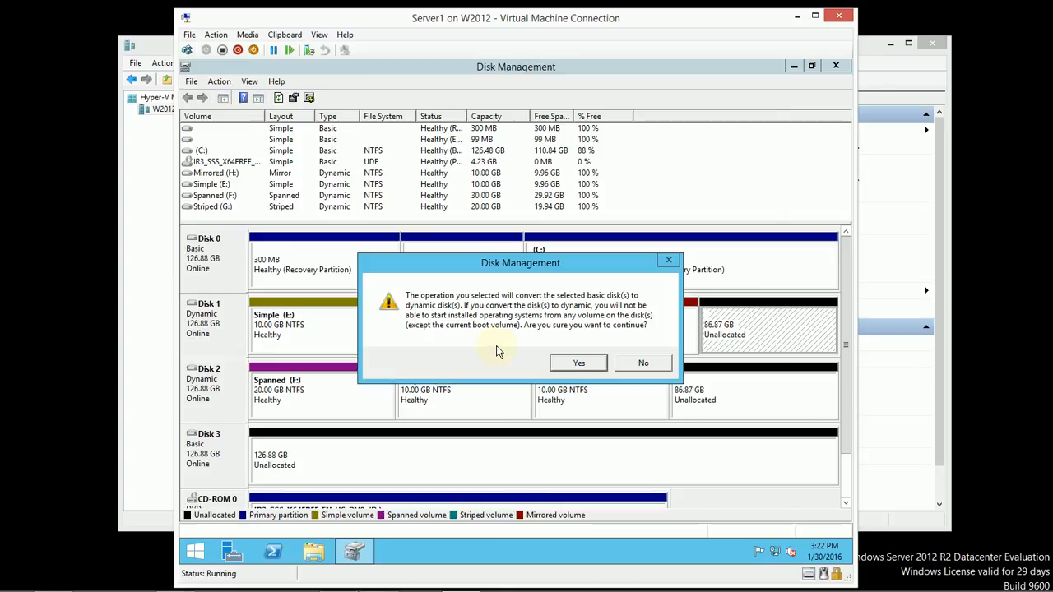
pyautogui.click(592, 364)
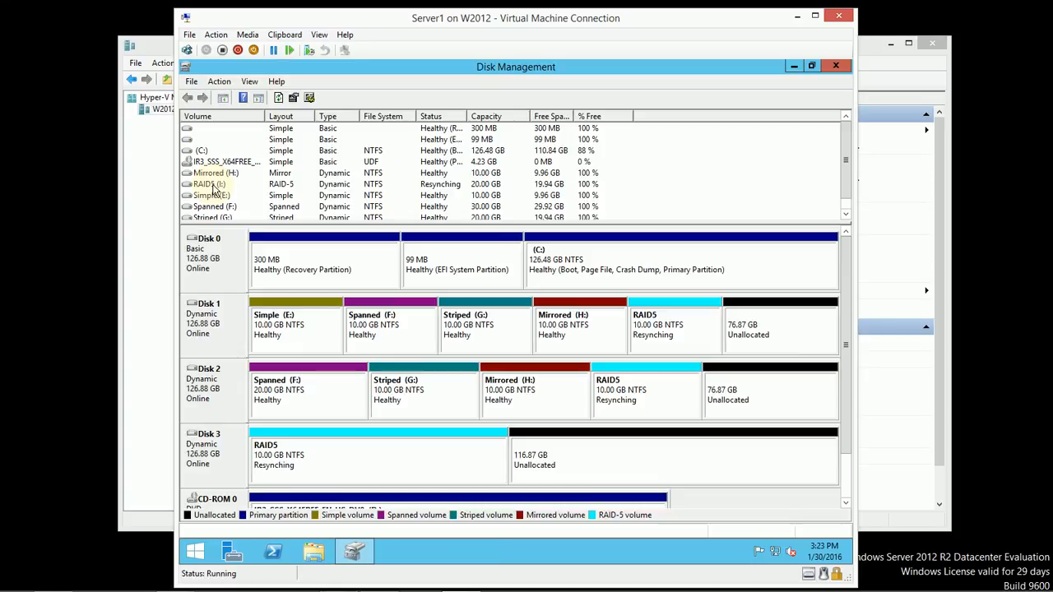
# Step: Open the Simple (E:) volume and create a text document named Text File containing "Here is my text."
pyautogui.rightClick(325, 333)
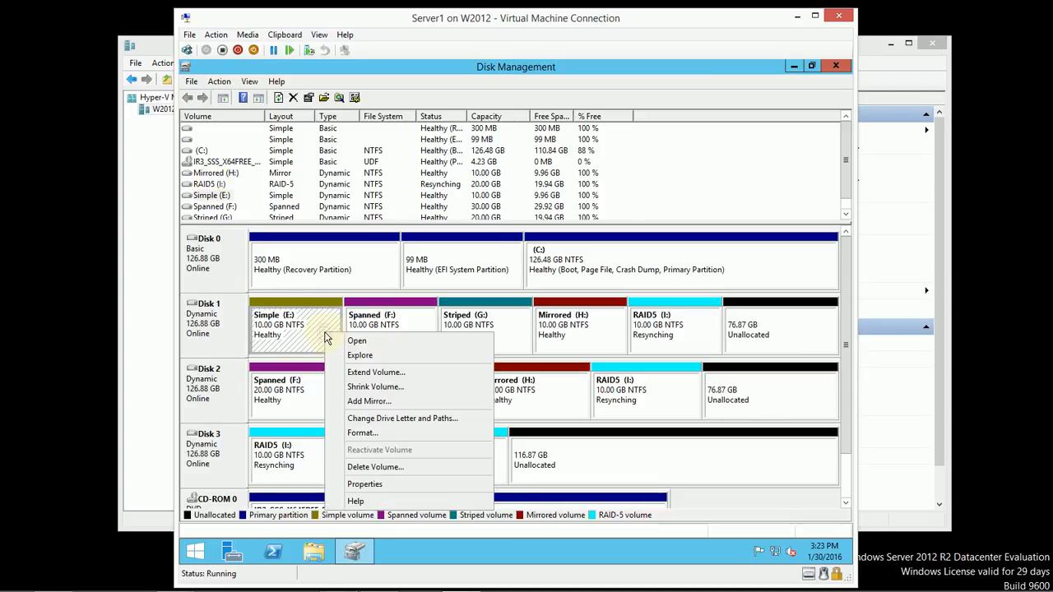
pyautogui.click(359, 345)
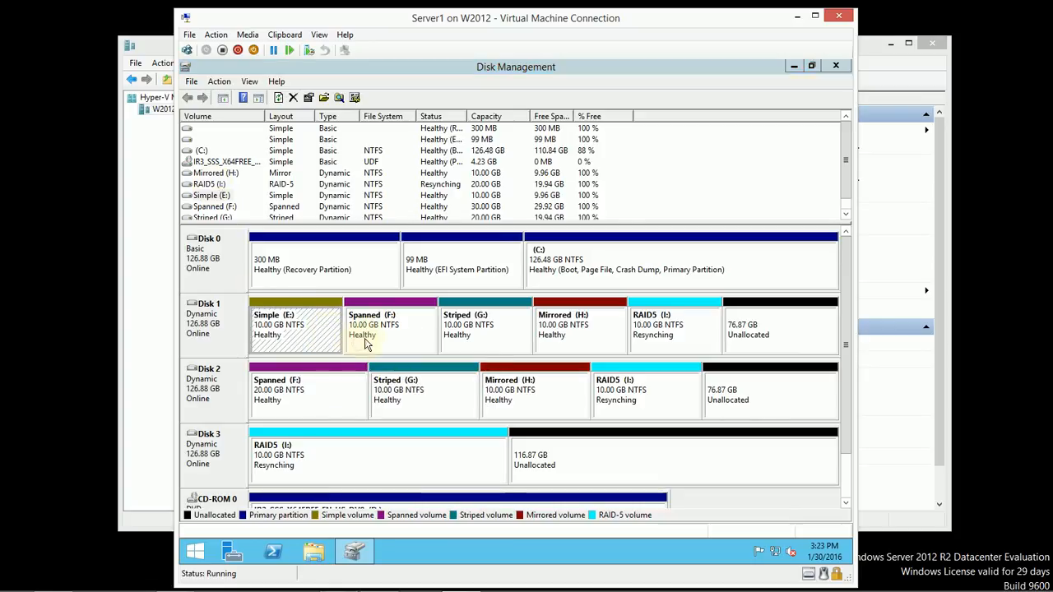
pyautogui.rightClick(424, 315)
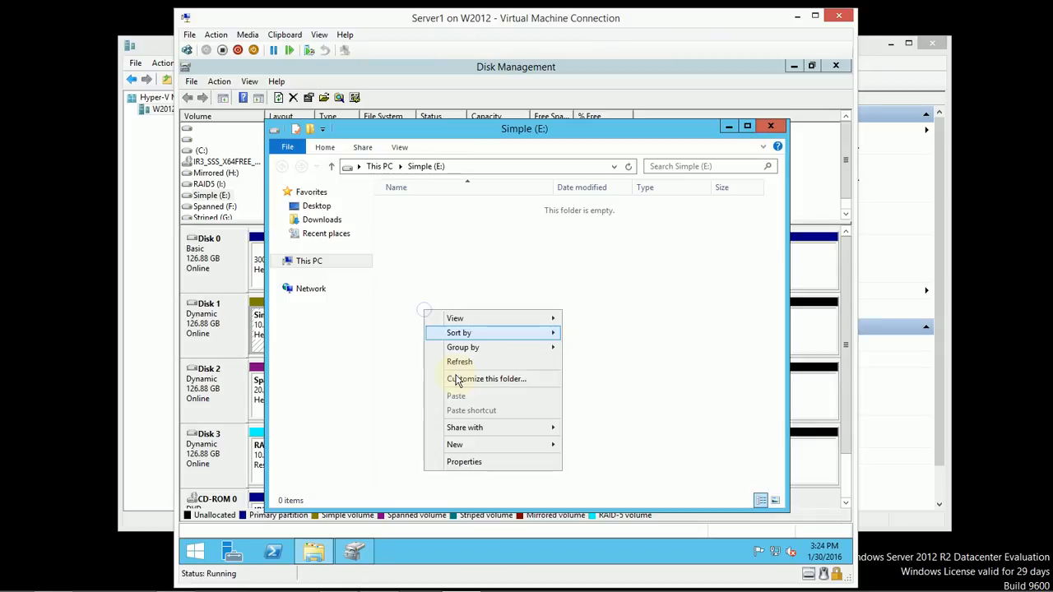
pyautogui.moveTo(462, 444)
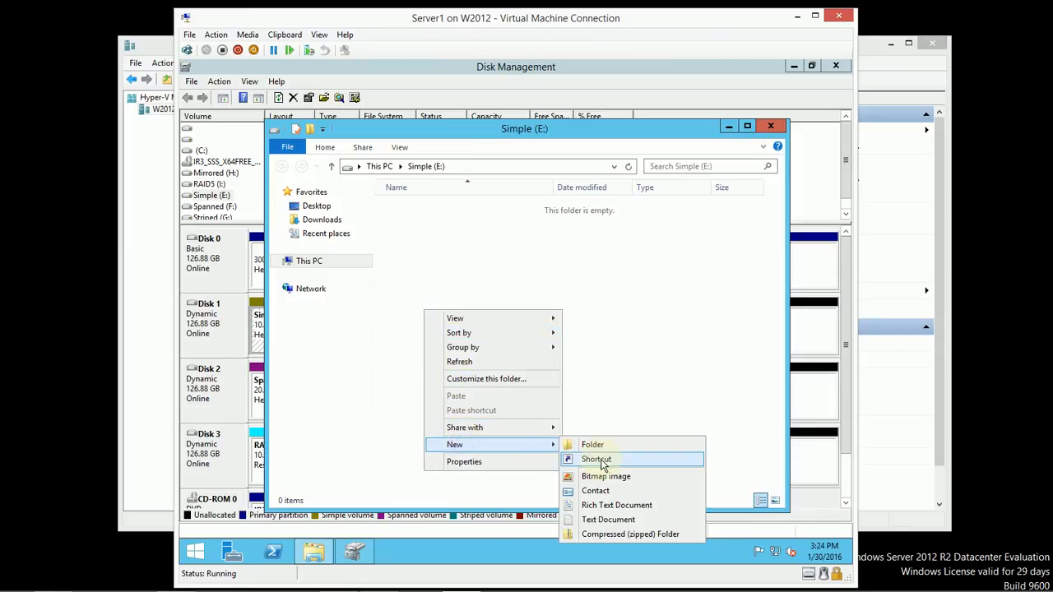
pyautogui.click(605, 518)
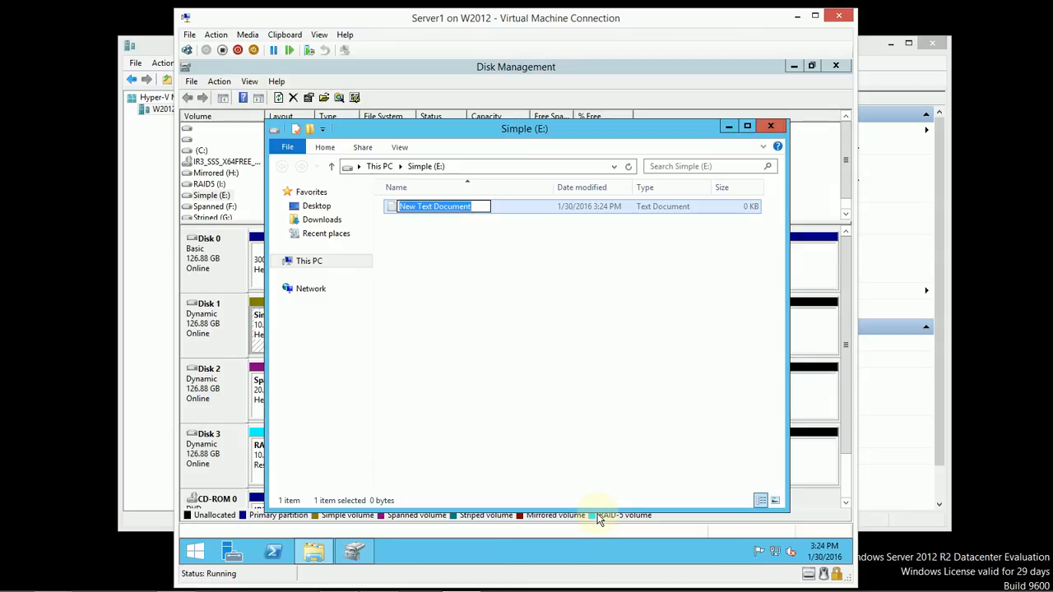
pyautogui.write('Text F')
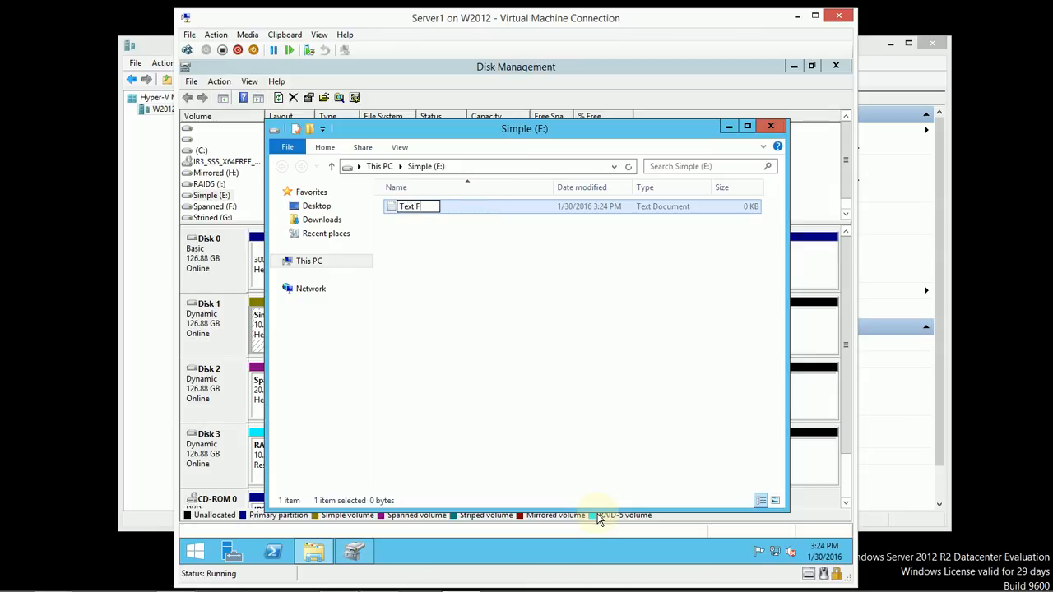
pyautogui.write('ile')
pyautogui.press('Return')
pyautogui.press('Return')
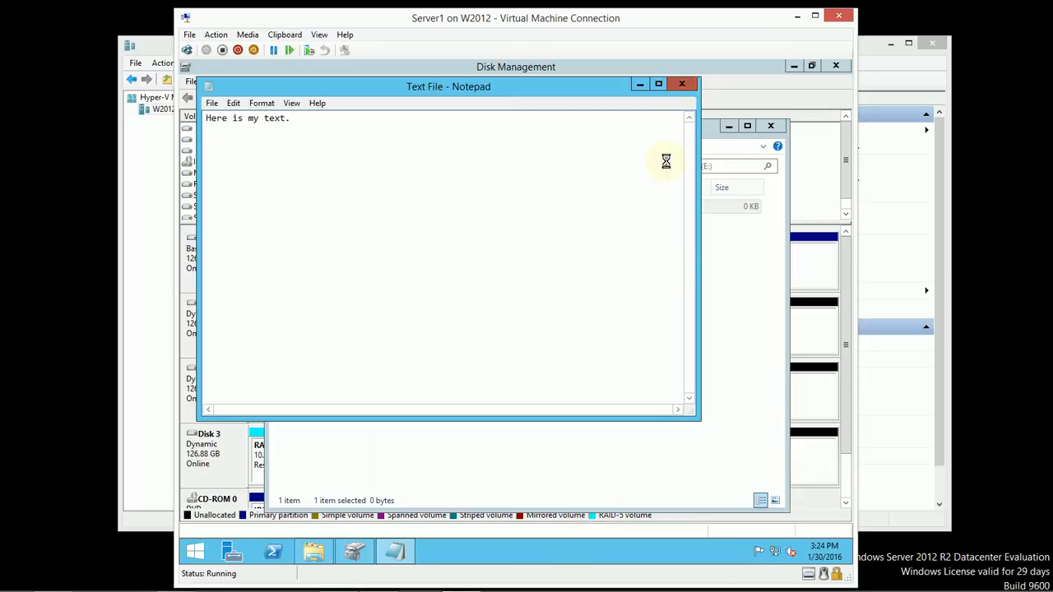
pyautogui.click(527, 307)
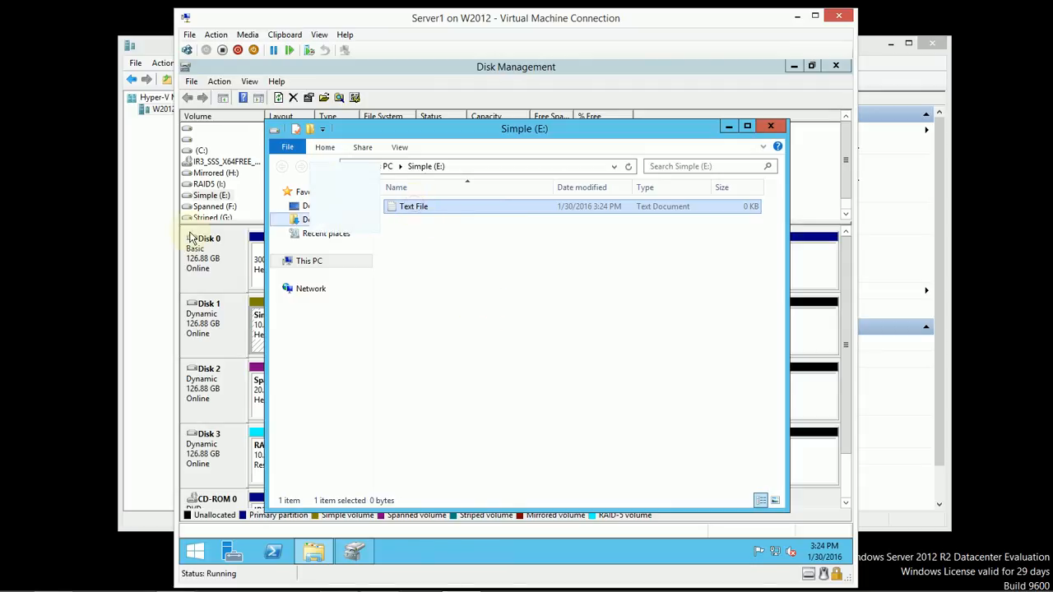
# Step: Minimize Disk Management and copy Text File from Simple (E:) to the desktop
pyautogui.moveTo(190, 238); pyautogui.dragTo(313, 237)
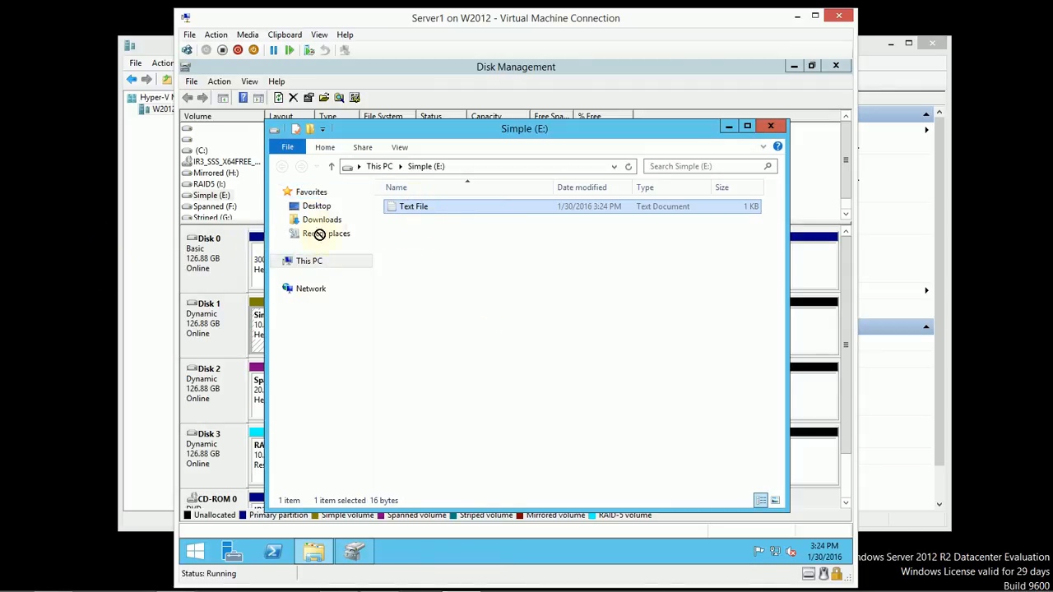
pyautogui.click(791, 69)
pyautogui.moveTo(420, 213); pyautogui.dragTo(213, 256)
# Step: Copy Text File from the desktop to the Spanned (F:) and Striped (G:) volumes
pyautogui.click(379, 167)
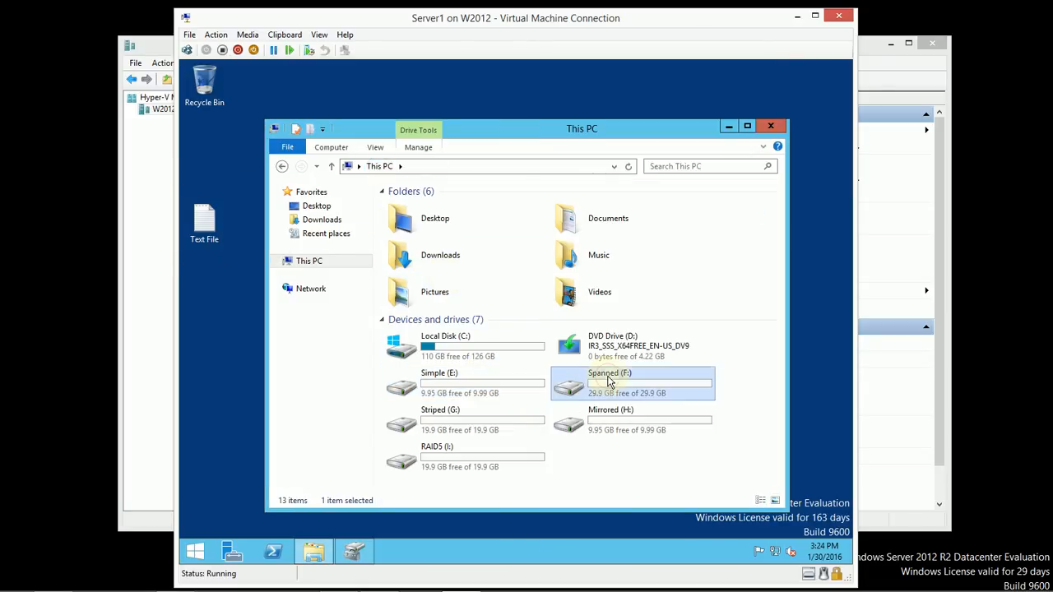
pyautogui.doubleClick(576, 374)
pyautogui.moveTo(203, 222); pyautogui.dragTo(479, 288)
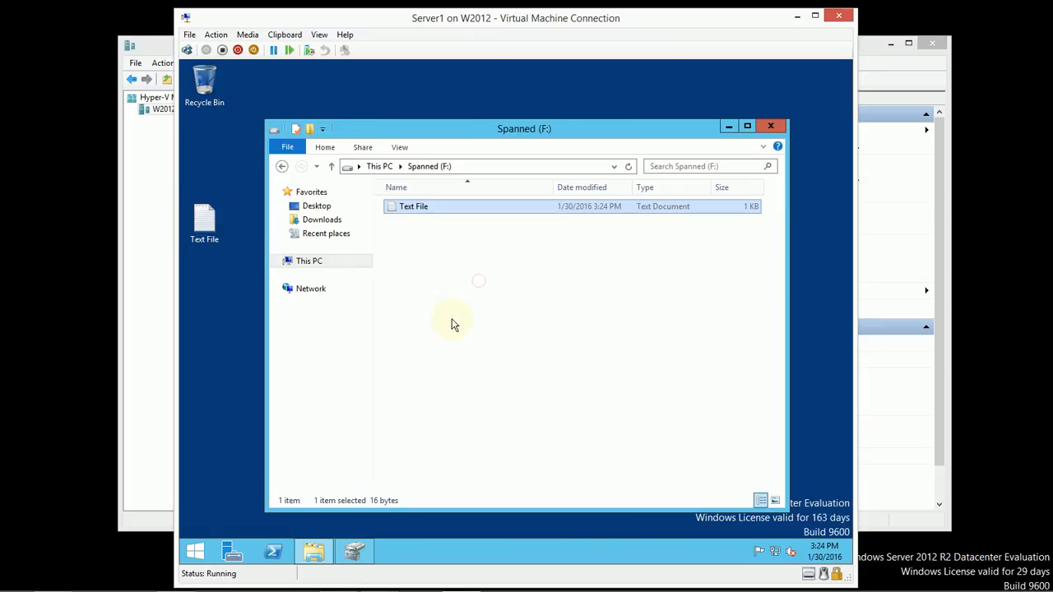
pyautogui.click(378, 166)
pyautogui.doubleClick(434, 421)
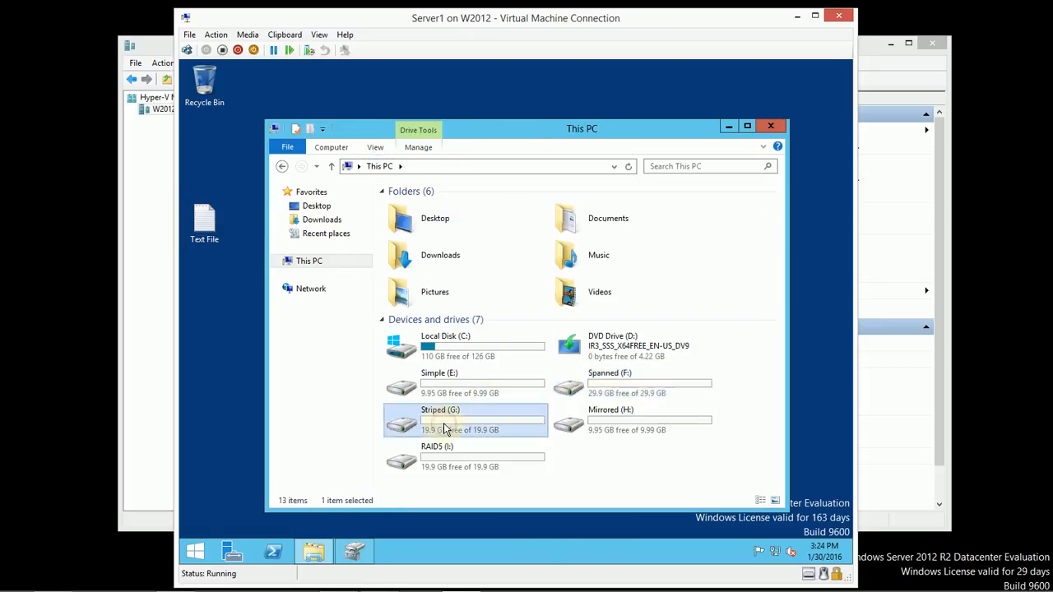
pyautogui.moveTo(205, 220); pyautogui.dragTo(462, 307)
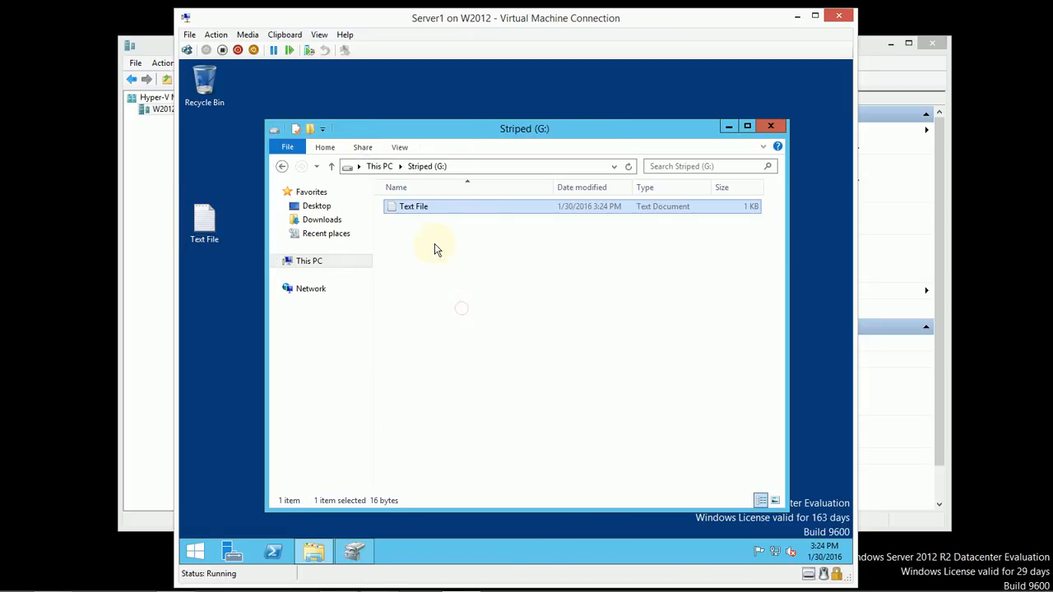
# Step: Copy Text File from the desktop to the Mirrored (H:) and RAID5 (I:) volumes, and close the folder window
pyautogui.click(379, 166)
pyautogui.doubleClick(613, 411)
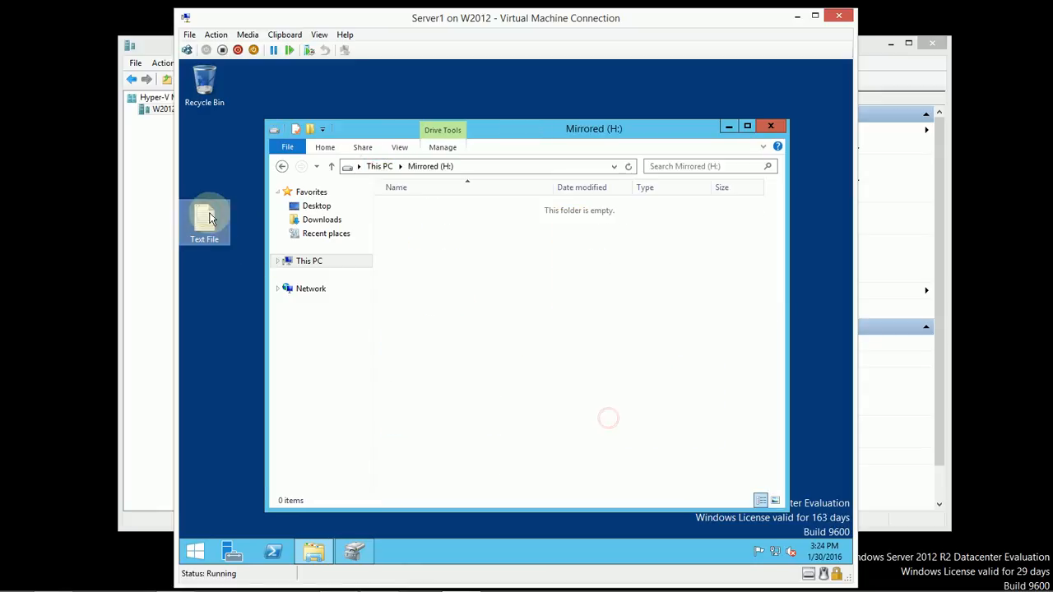
pyautogui.moveTo(204, 220); pyautogui.dragTo(434, 280)
pyautogui.click(374, 167)
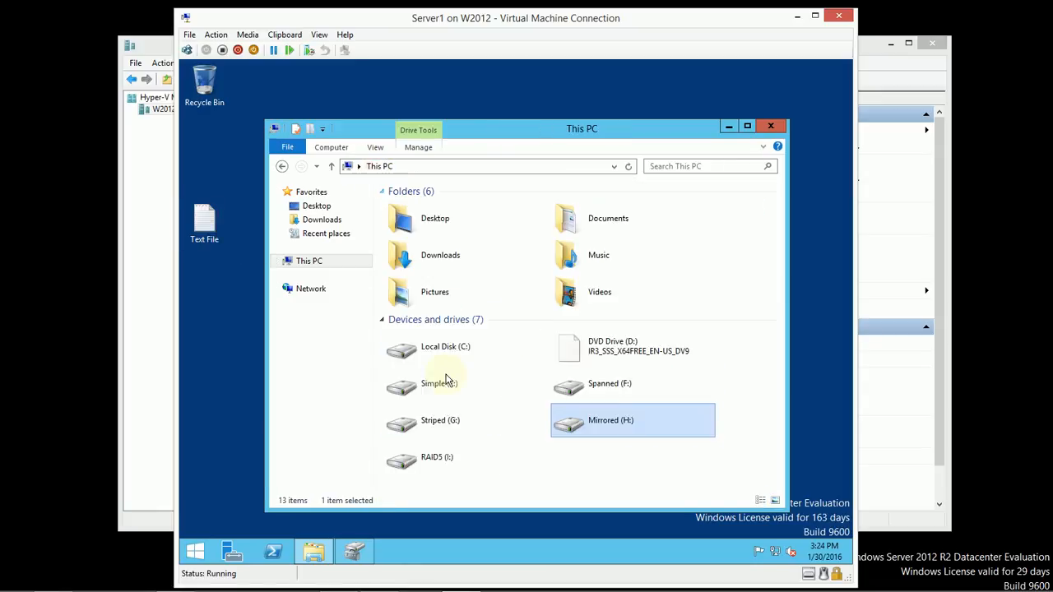
pyautogui.doubleClick(436, 455)
pyautogui.moveTo(204, 221); pyautogui.dragTo(520, 287)
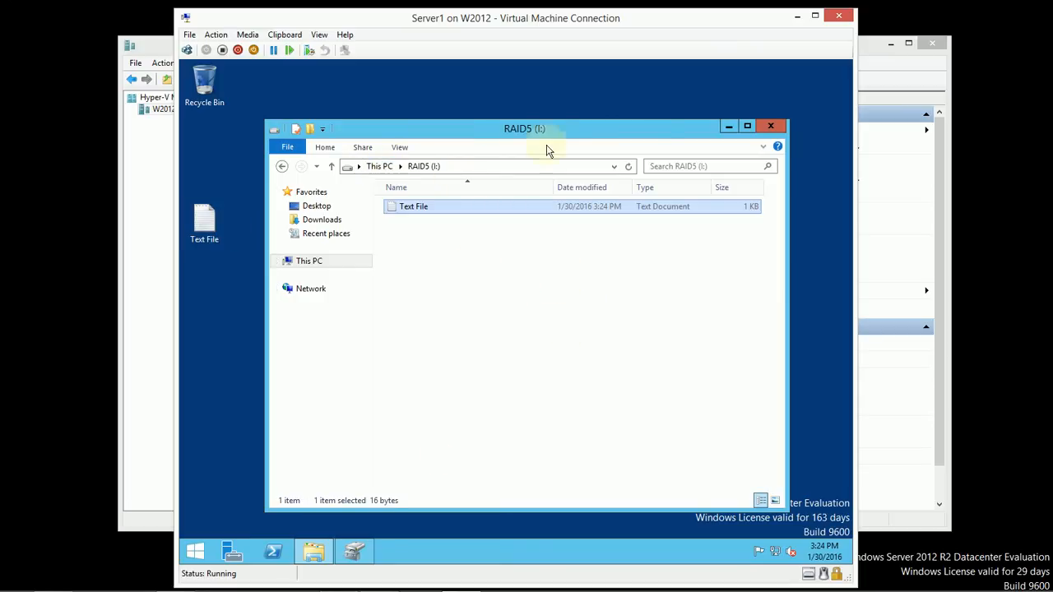
pyautogui.click(771, 128)
# Step: Switch back to Disk Management and take Disk 1 offline
pyautogui.click(354, 551)
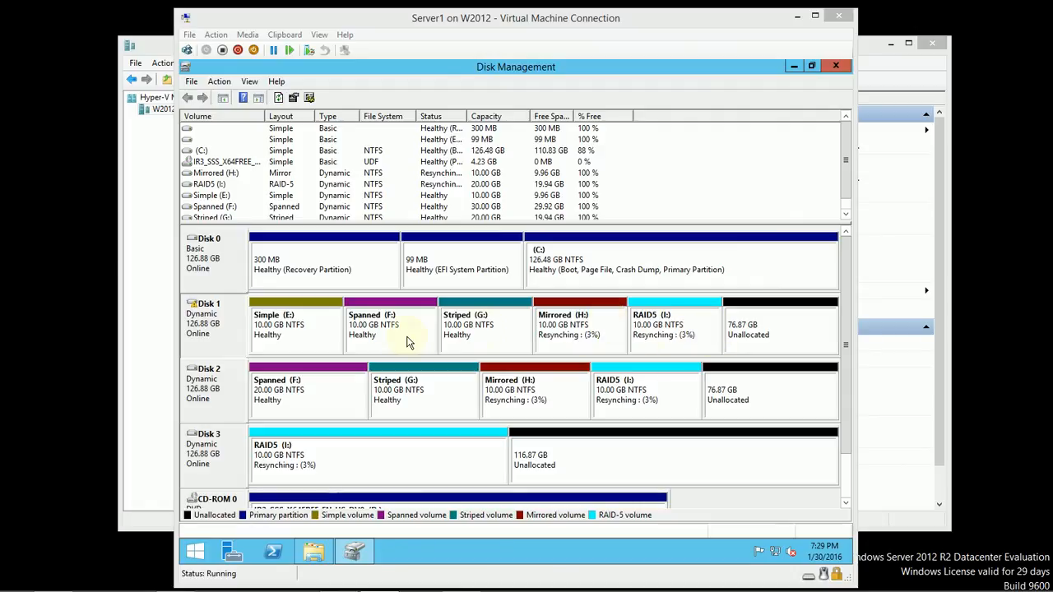
pyautogui.rightClick(237, 328)
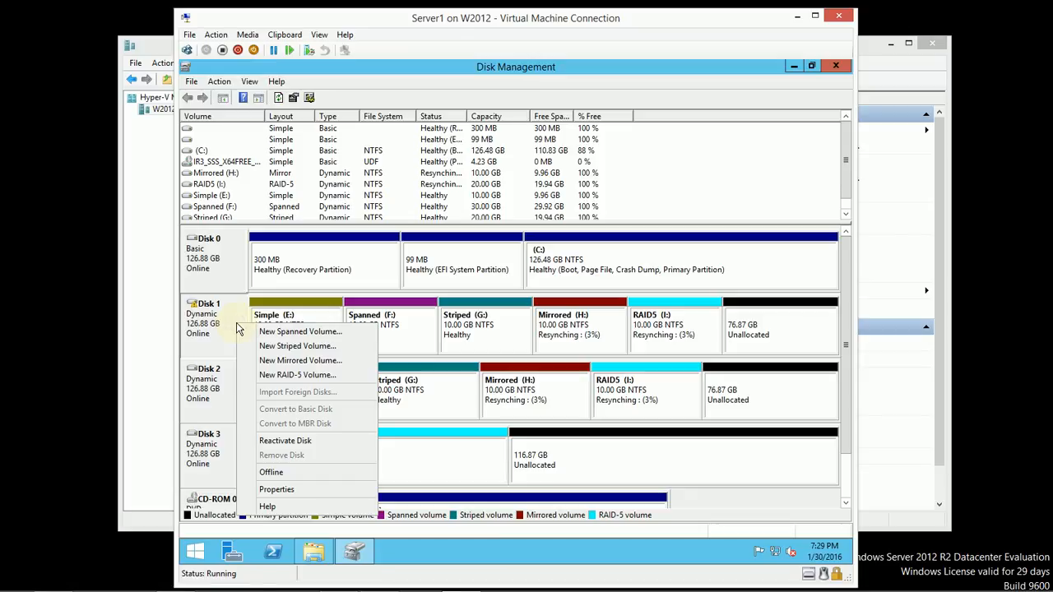
pyautogui.click(308, 474)
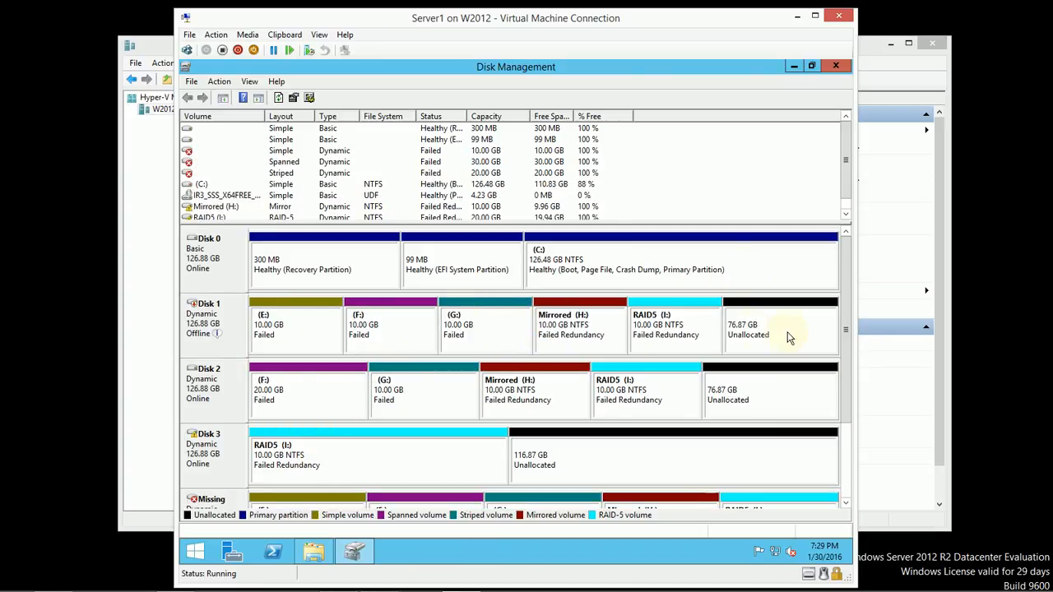
# Step: Review the volume status on all disks and open Mirrored (H:) to check for Text File
pyautogui.moveTo(217, 333)
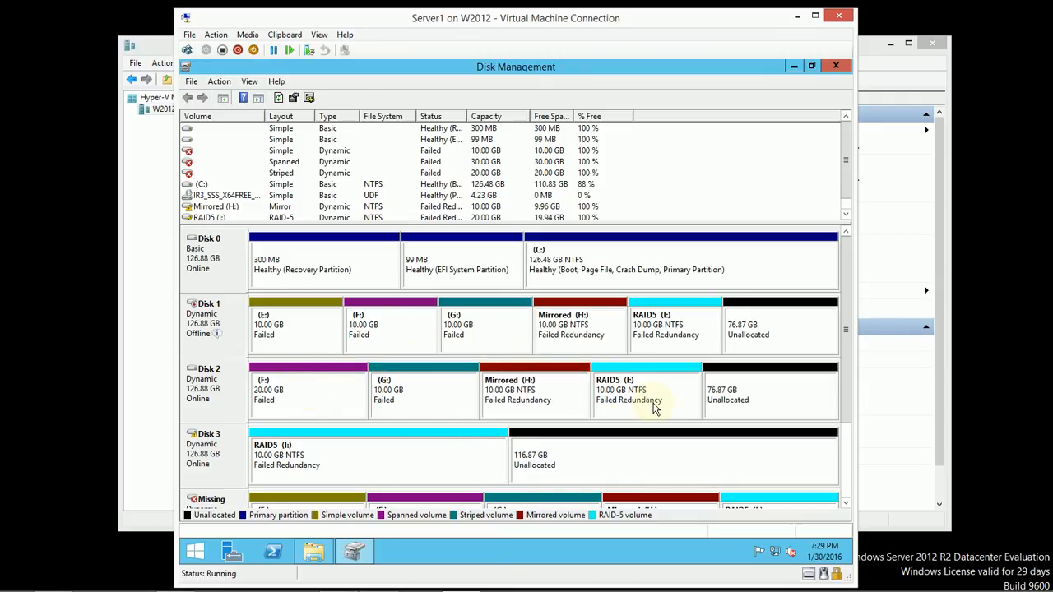
pyautogui.moveTo(846, 341); pyautogui.dragTo(848, 378)
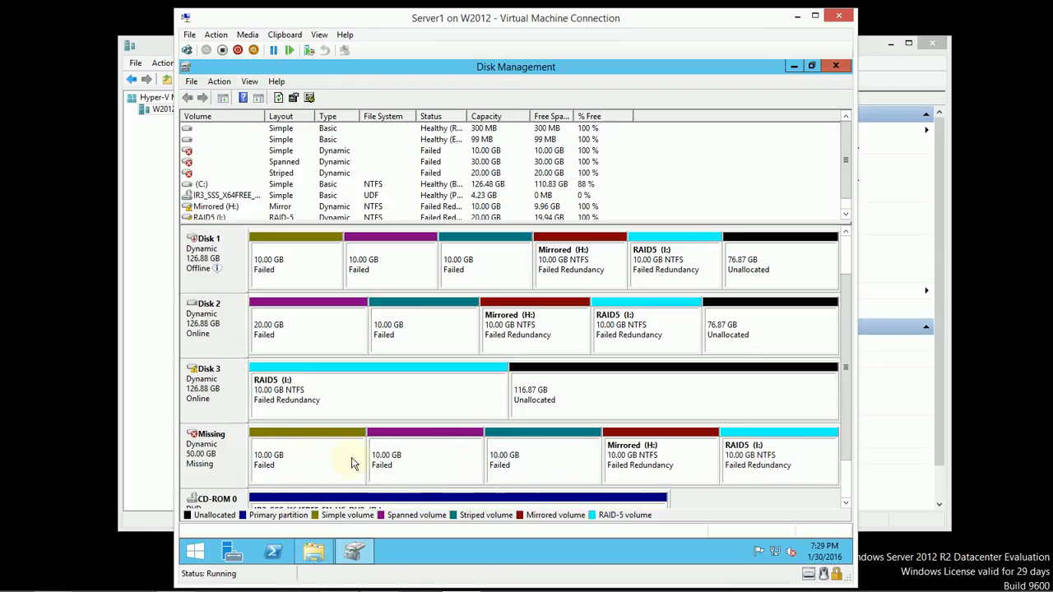
pyautogui.moveTo(848, 436); pyautogui.dragTo(851, 366)
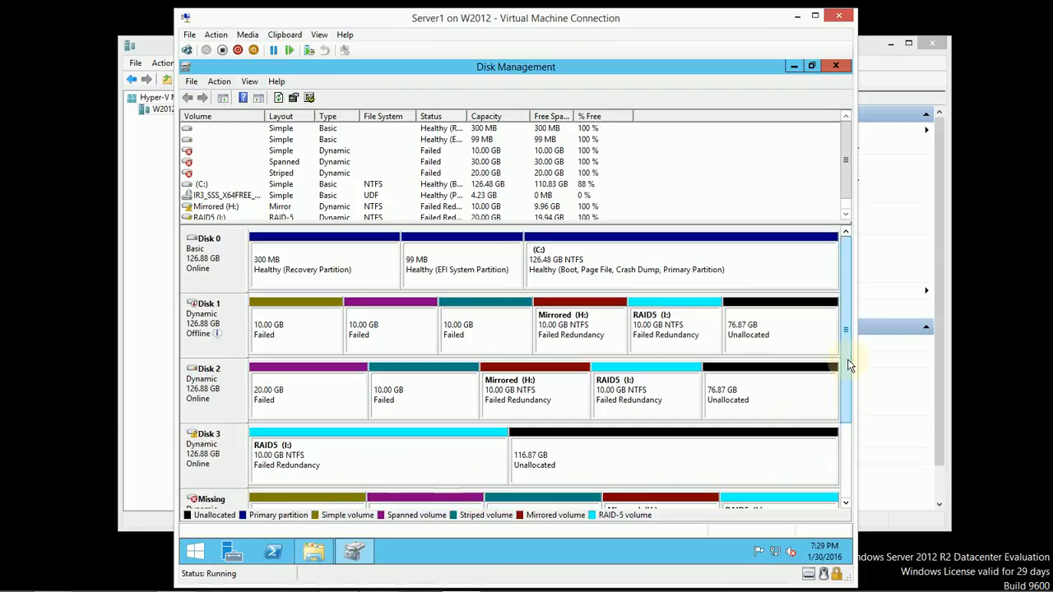
pyautogui.click(219, 207)
pyautogui.rightClick(223, 208)
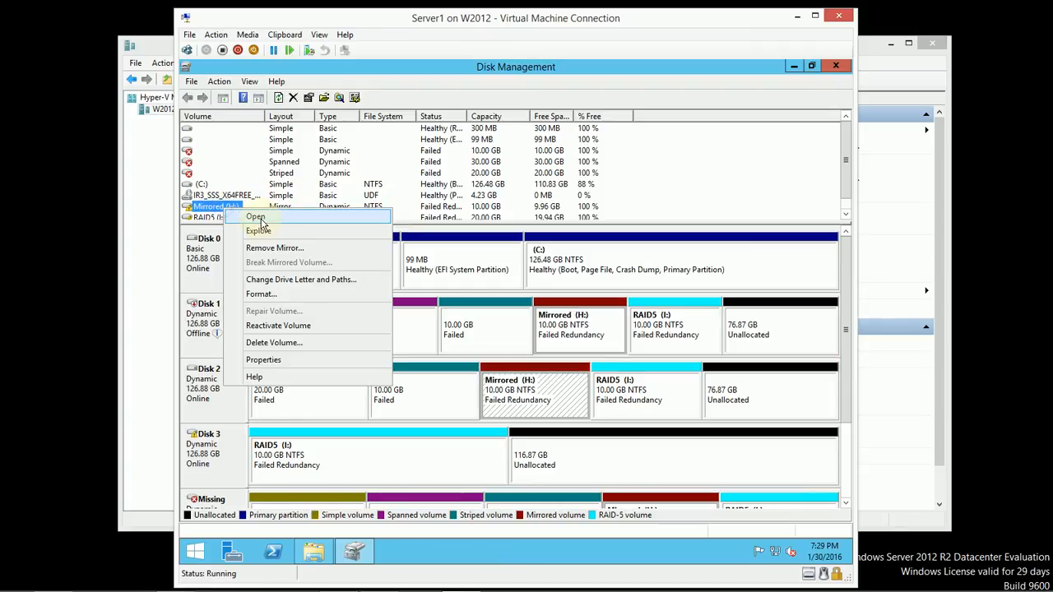
pyautogui.click(260, 217)
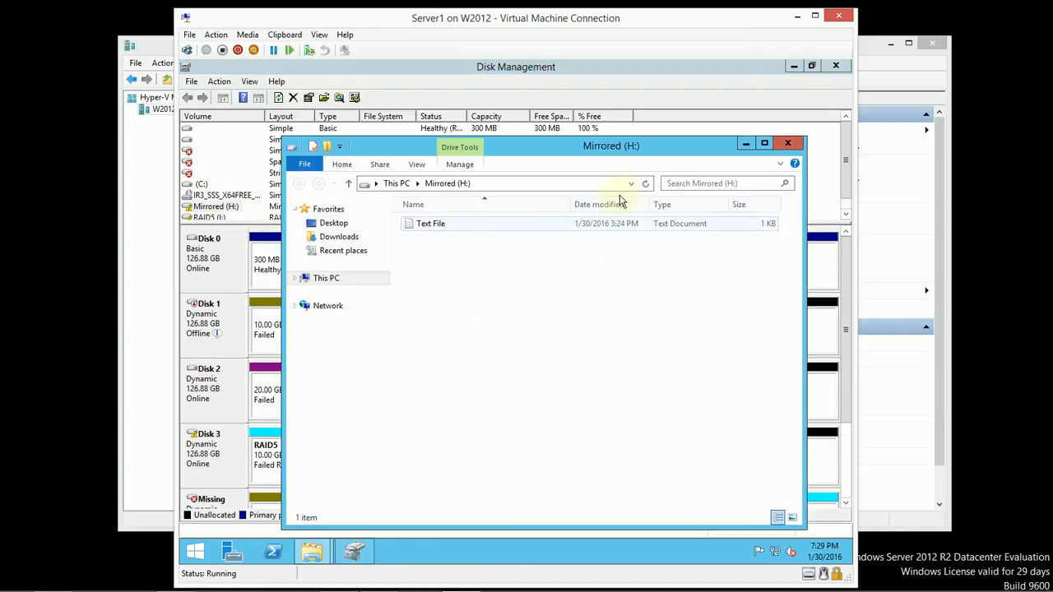
pyautogui.click(788, 144)
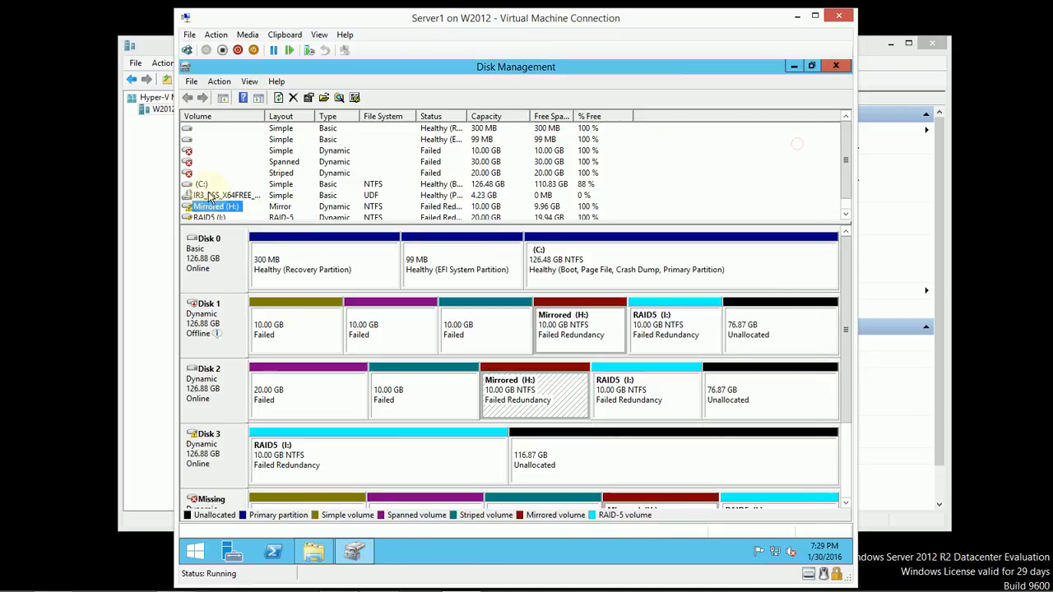
# Step: Open the RAID5 (I:) volume to check for Text File, and close its window
pyautogui.click(213, 216)
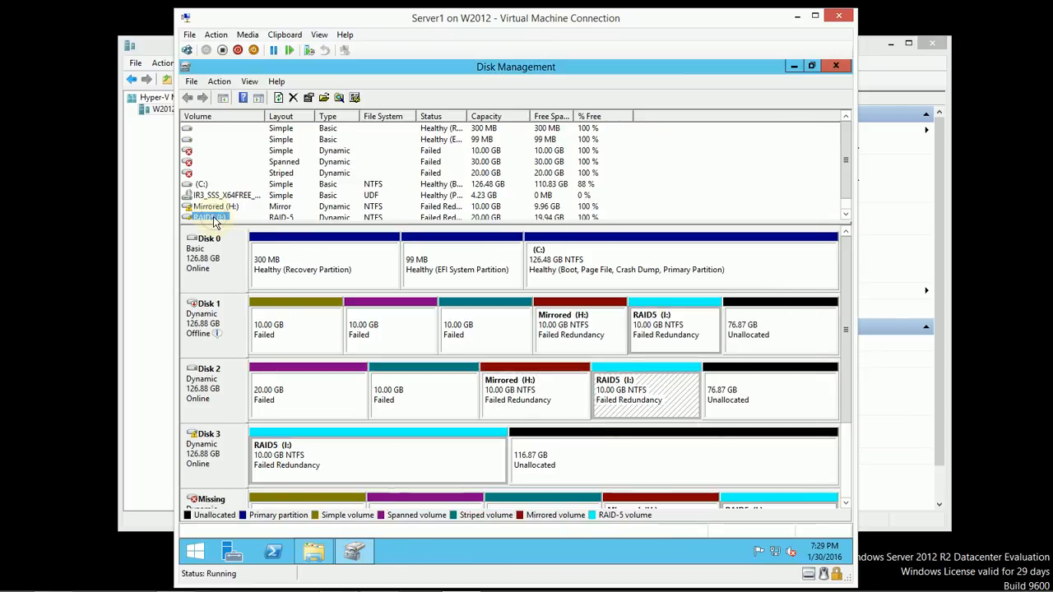
pyautogui.rightClick(213, 216)
pyautogui.click(246, 227)
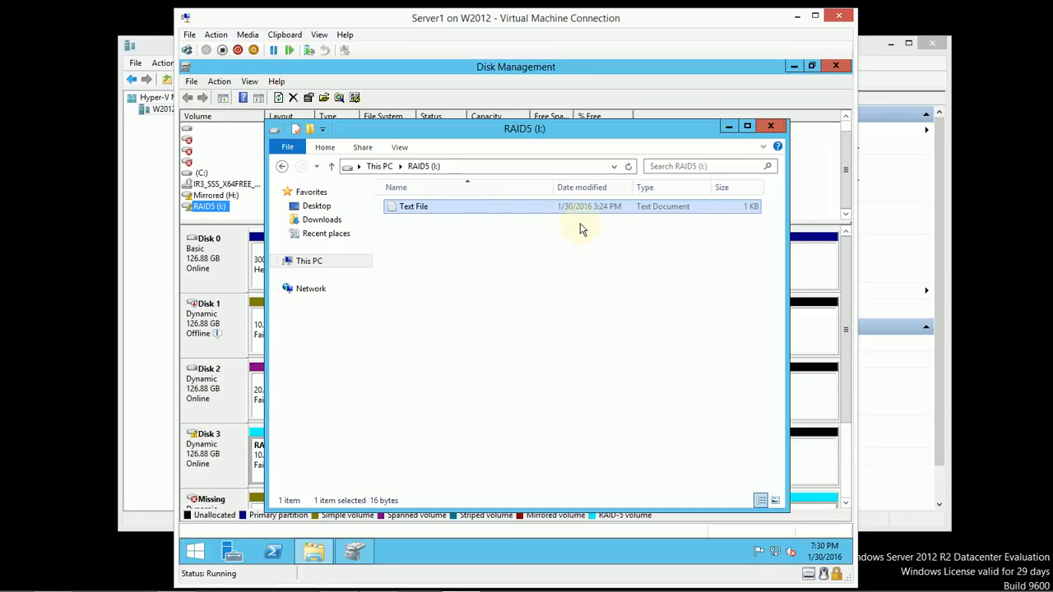
pyautogui.click(771, 126)
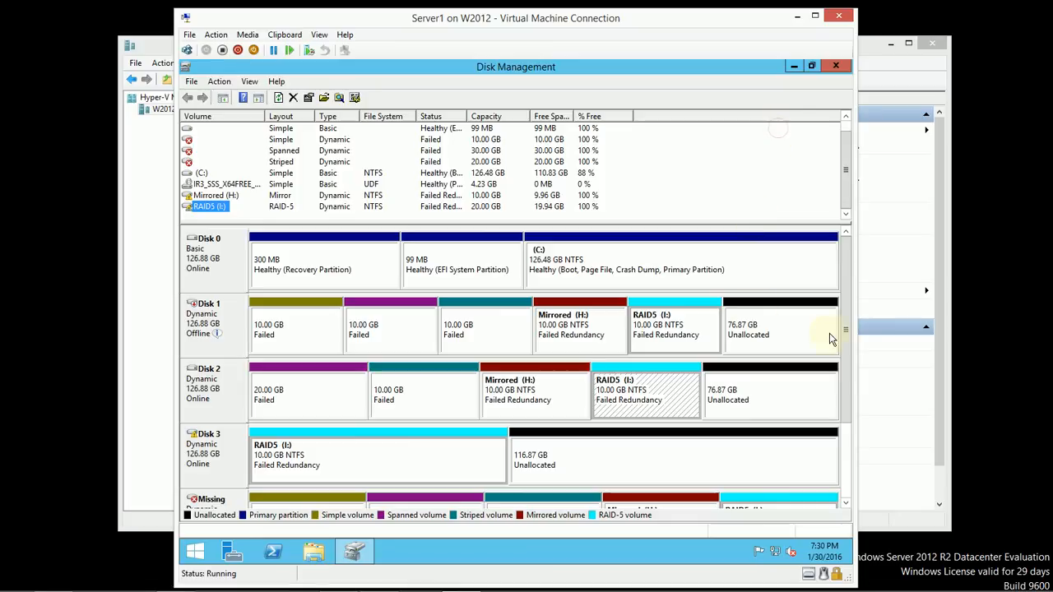
# Step: Bring Disk 1 back online and reactivate it
pyautogui.rightClick(219, 315)
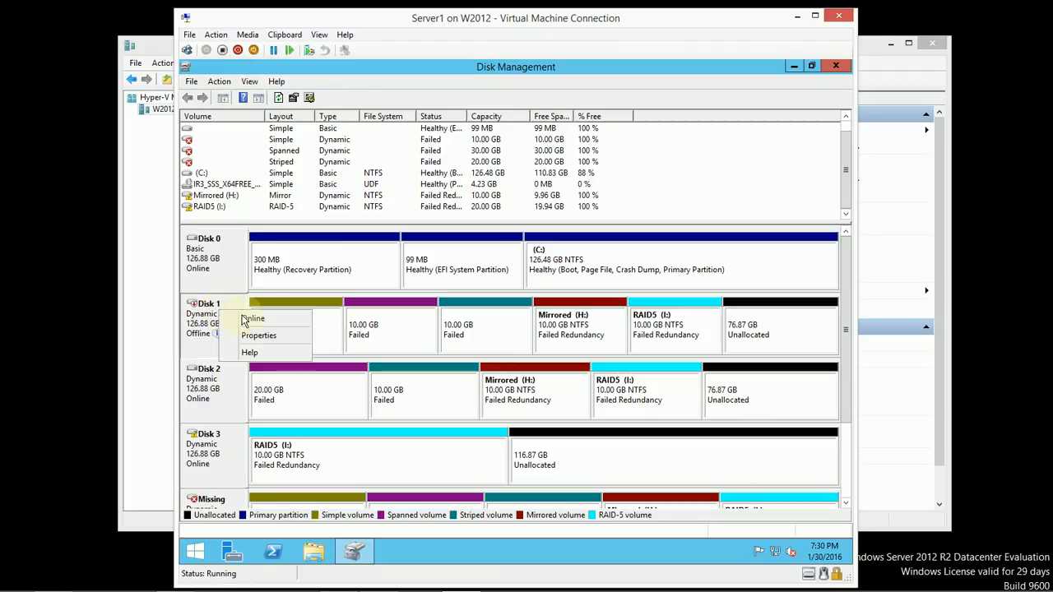
pyautogui.click(274, 320)
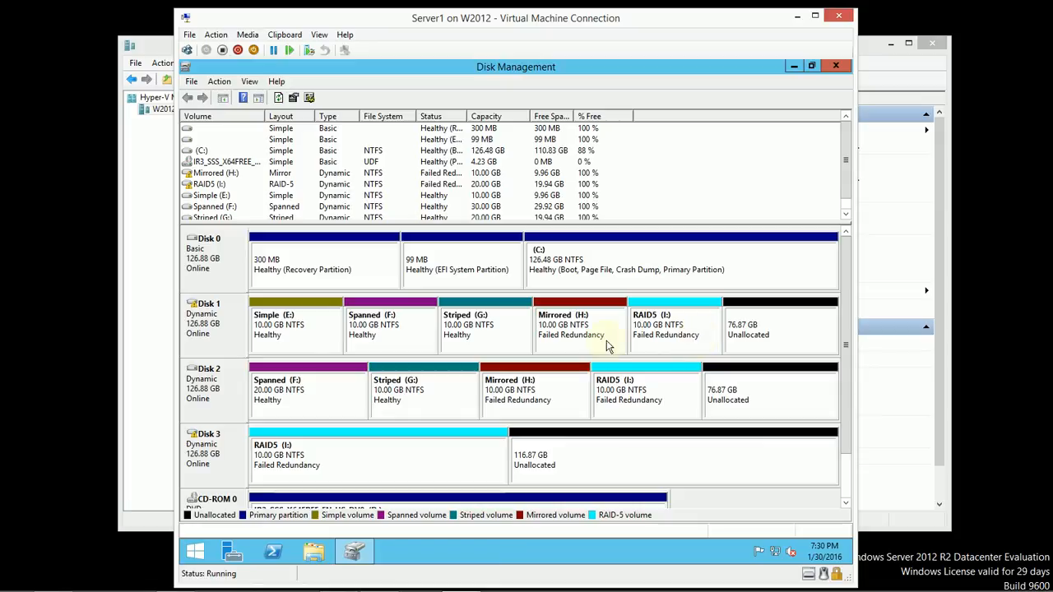
pyautogui.rightClick(211, 335)
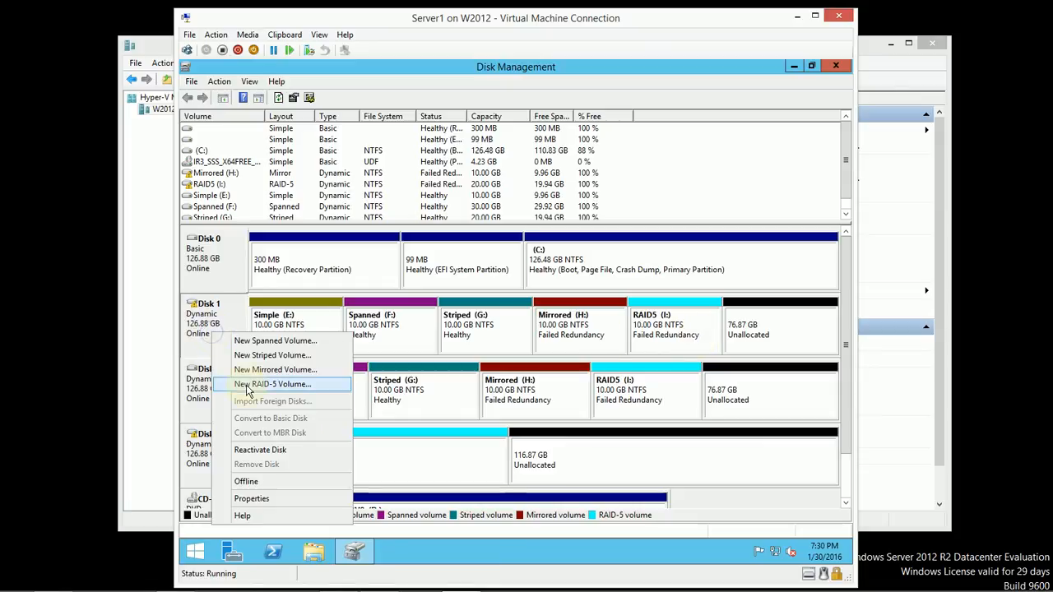
pyautogui.click(275, 454)
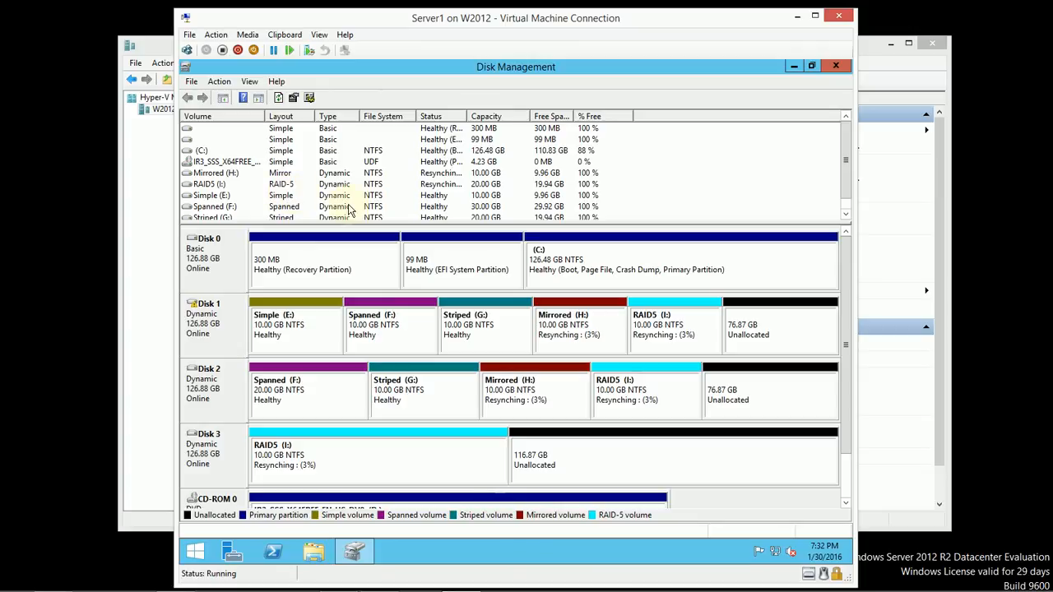
pyautogui.moveTo(848, 173)
pyautogui.mouseDown()
pyautogui.moveTo(851, 192)
pyautogui.moveTo(849, 166)
pyautogui.mouseUp()
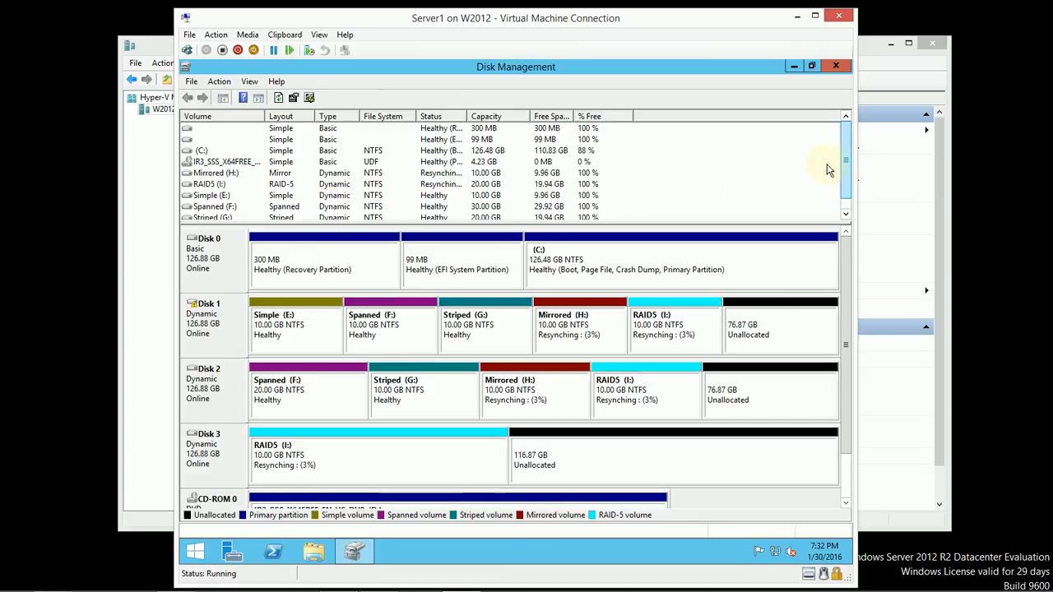